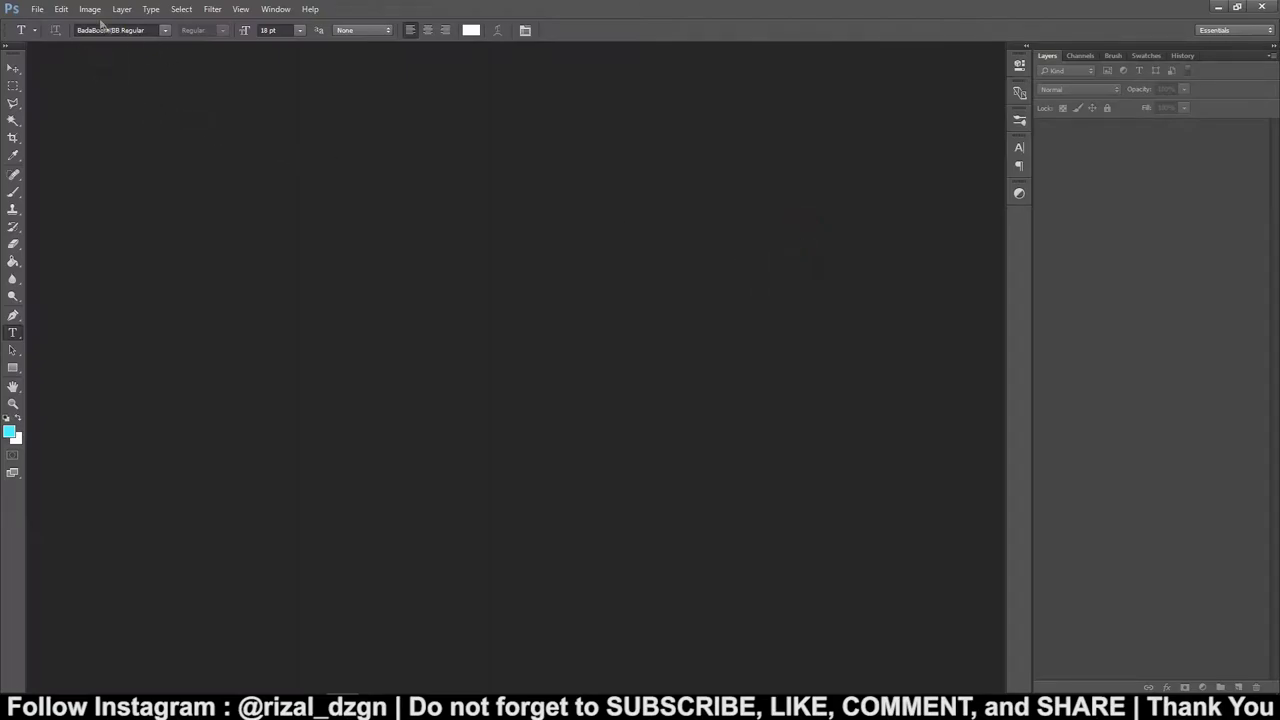
Open 01, 01_MatID, 01_SkyAlpha and 01_Specular together from the RENDER IMAGE folder.
{"action": "left_click", "coordinate": [34, 9]}
{"action": "left_click", "coordinate": [50, 36]}
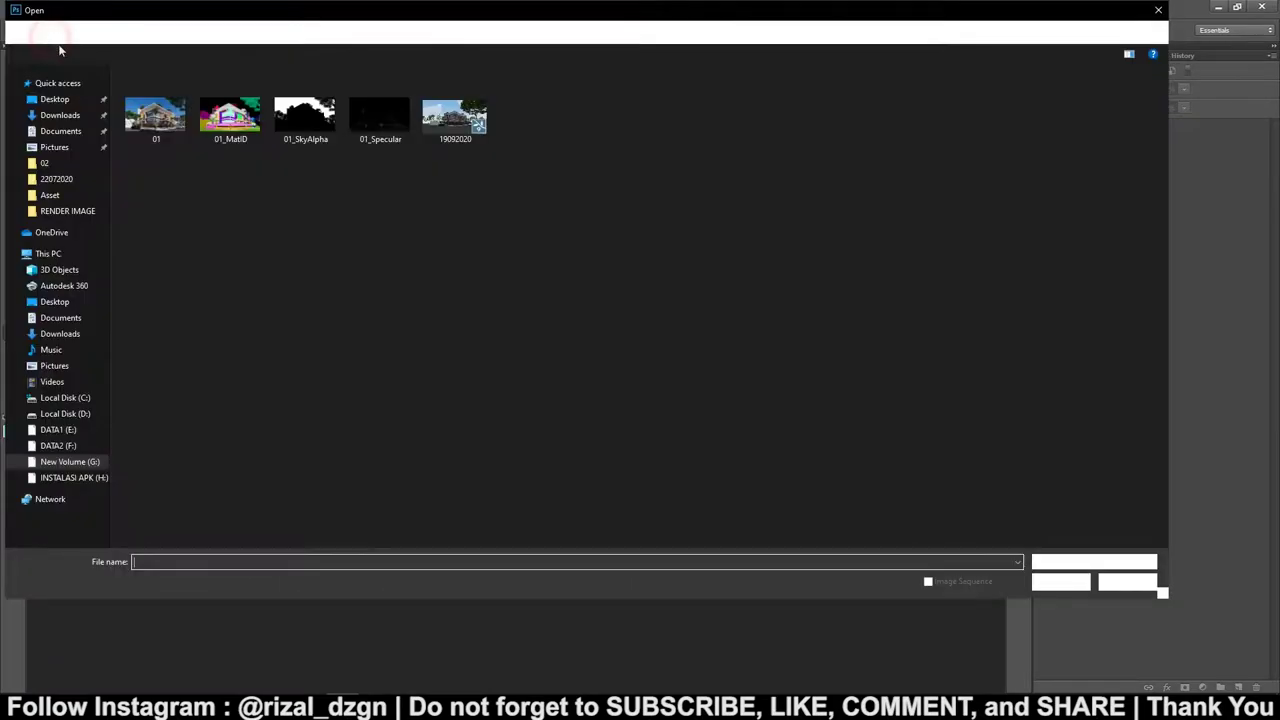
{"action": "left_click_drag", "start_coordinate": [147, 178], "coordinate": [395, 135]}
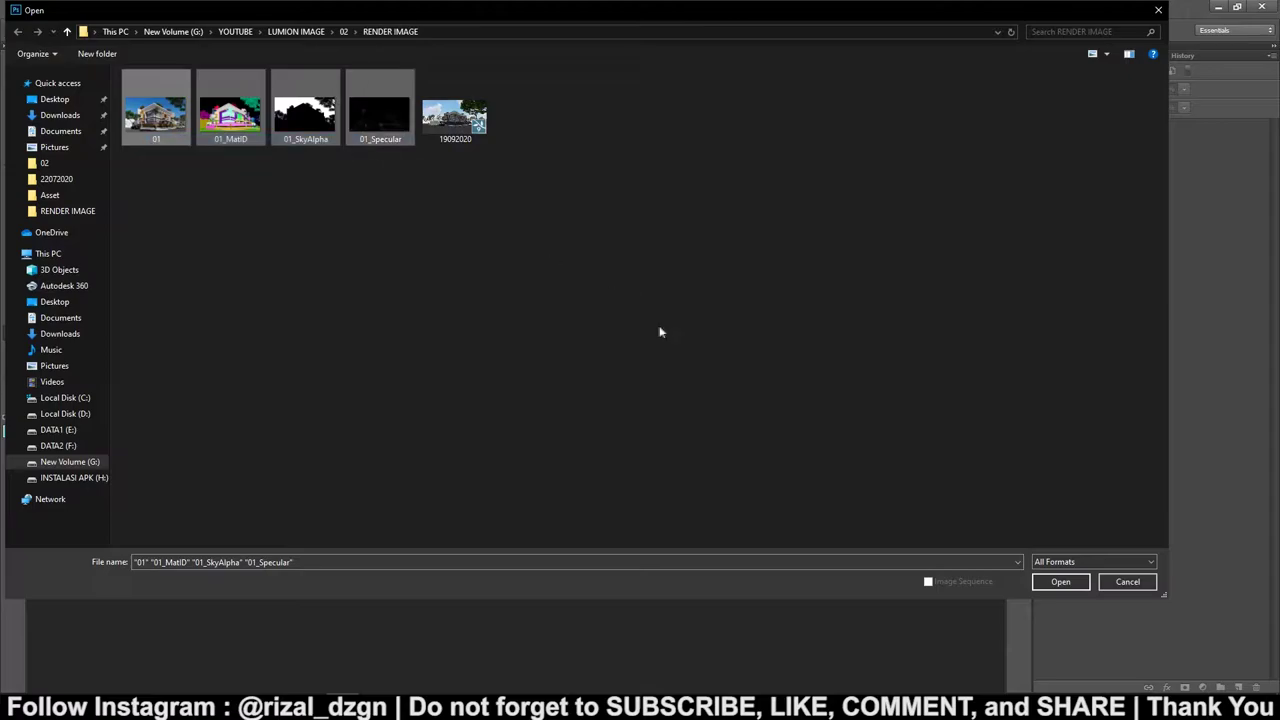
{"action": "left_click", "coordinate": [1060, 581]}
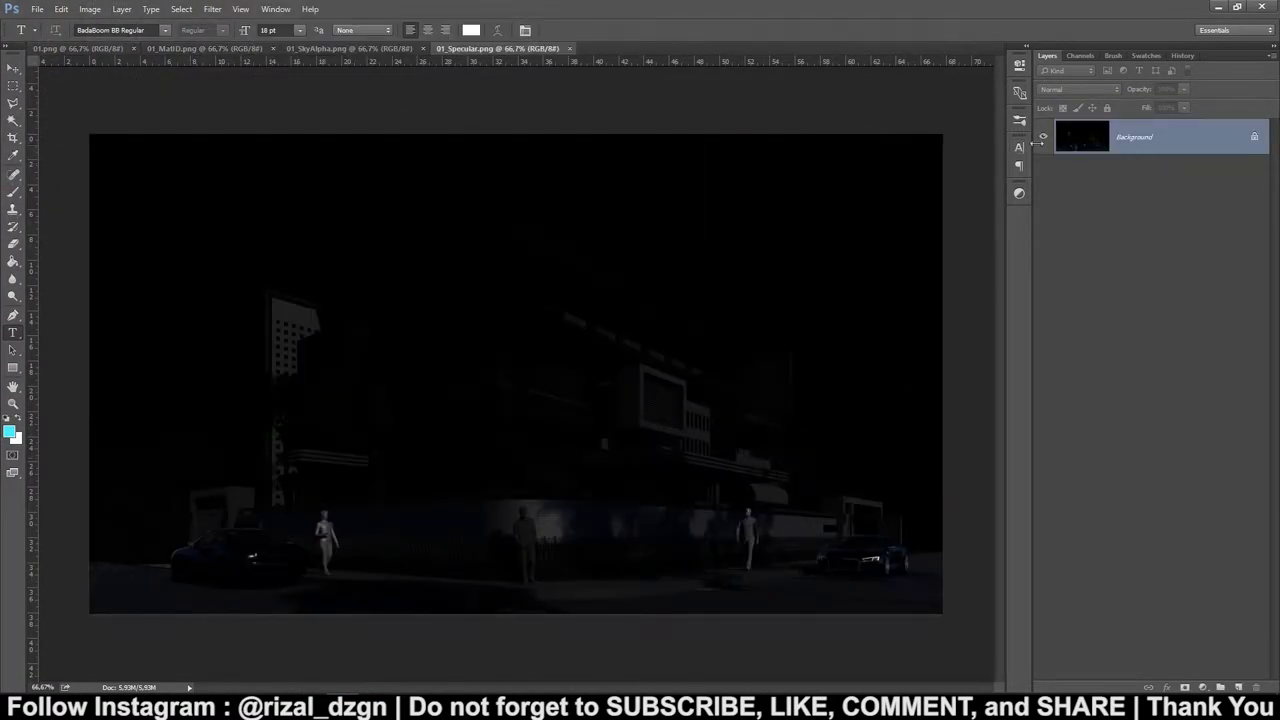
Unlock the Background layers of the Specular and MatID passes into Layer 0.
{"action": "double_click", "coordinate": [1146, 144]}
{"action": "left_click", "coordinate": [756, 224]}
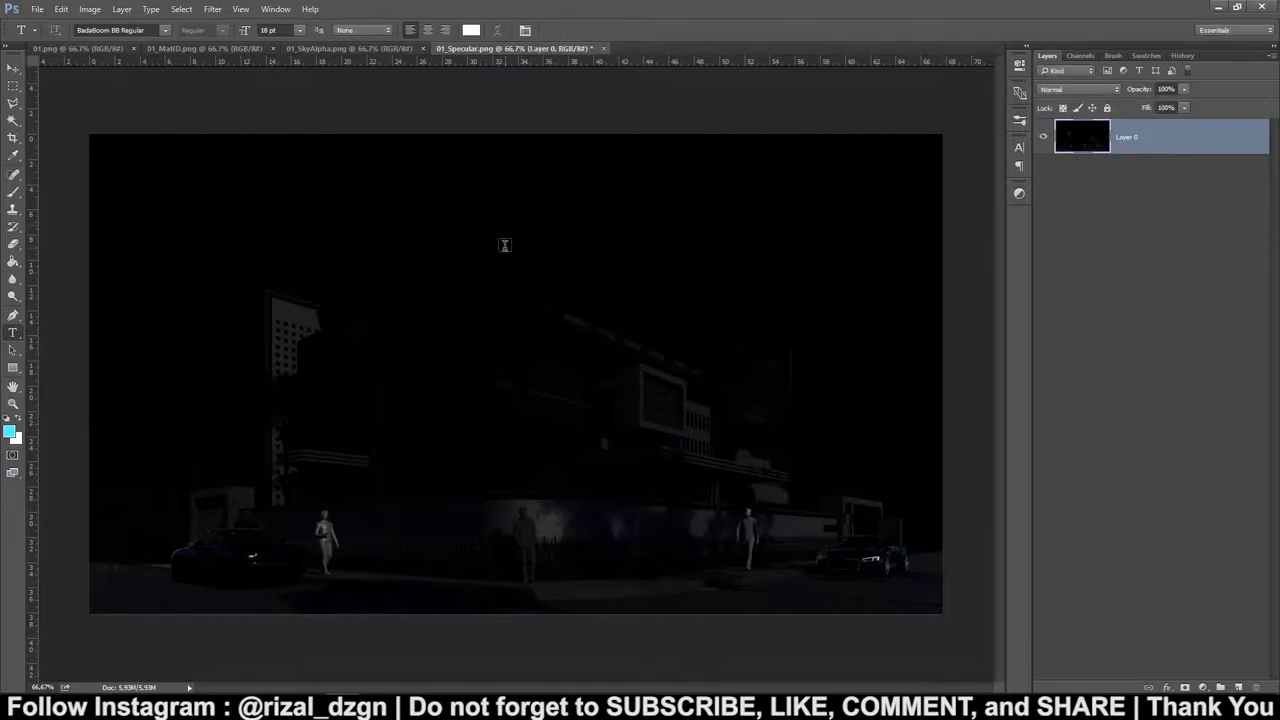
{"action": "left_click", "coordinate": [366, 49]}
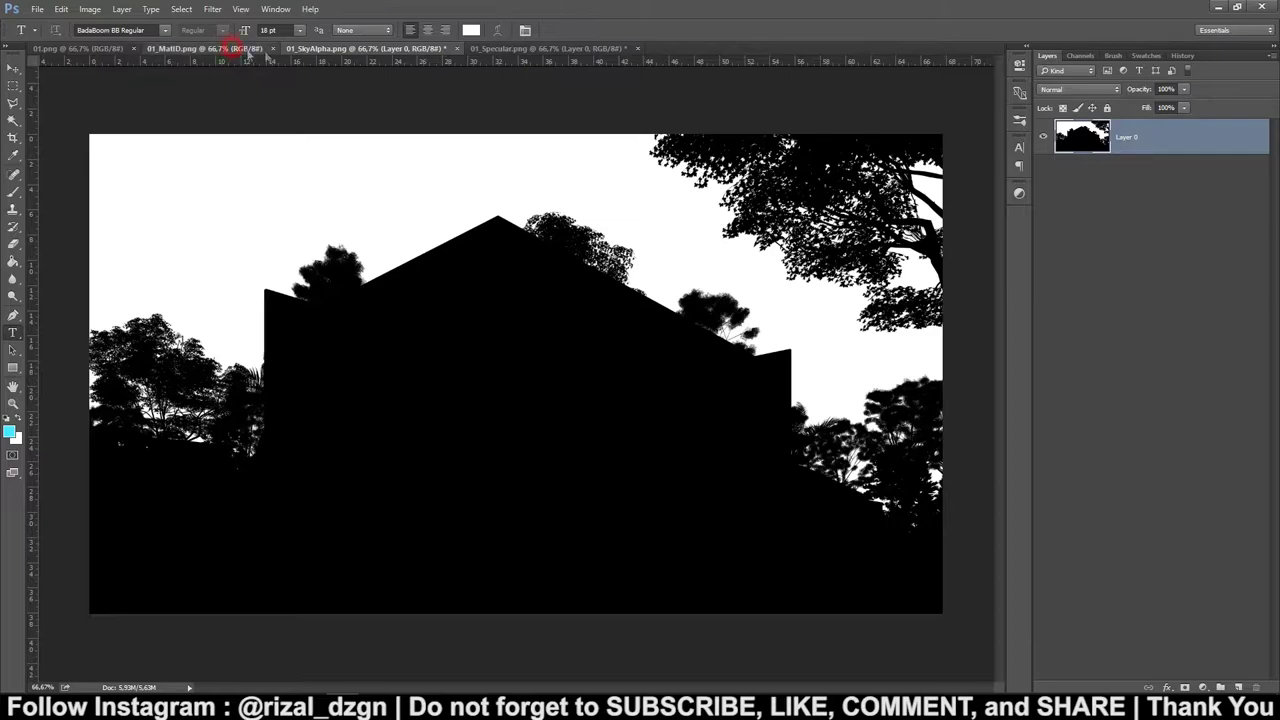
{"action": "left_click", "coordinate": [205, 48]}
{"action": "double_click", "coordinate": [1140, 140]}
{"action": "left_click", "coordinate": [756, 224]}
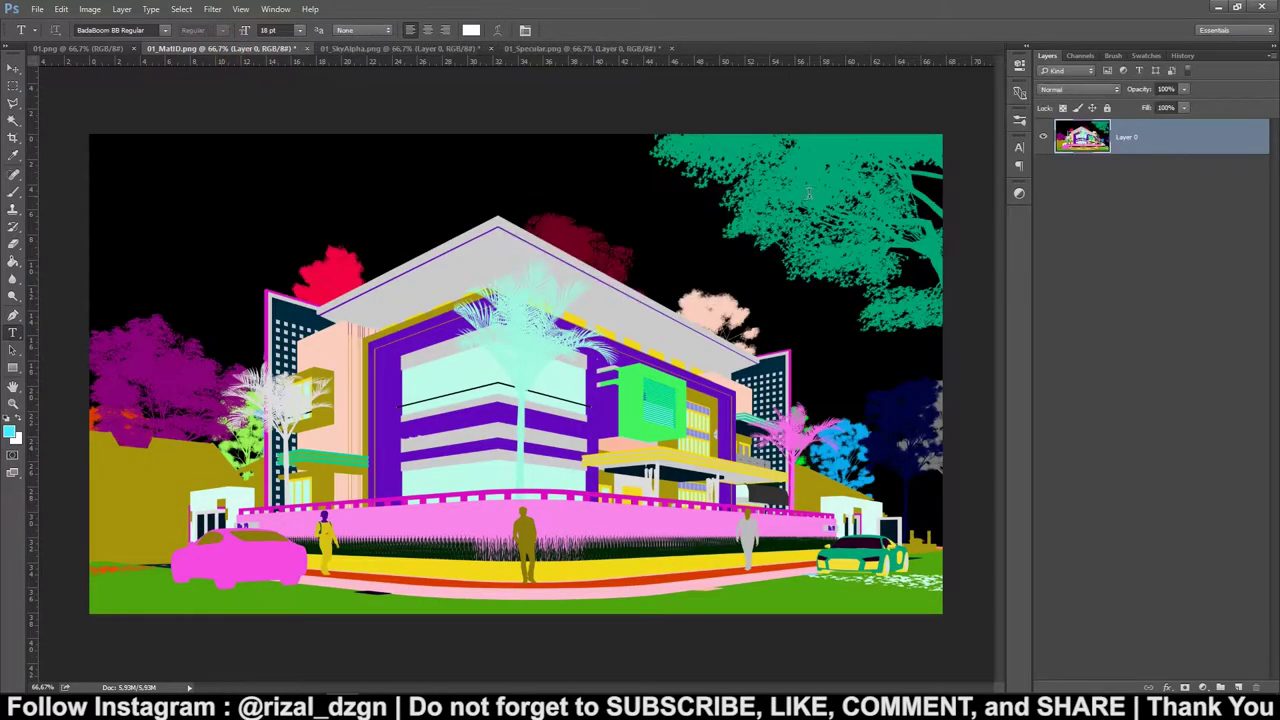
{"action": "left_click", "coordinate": [75, 48]}
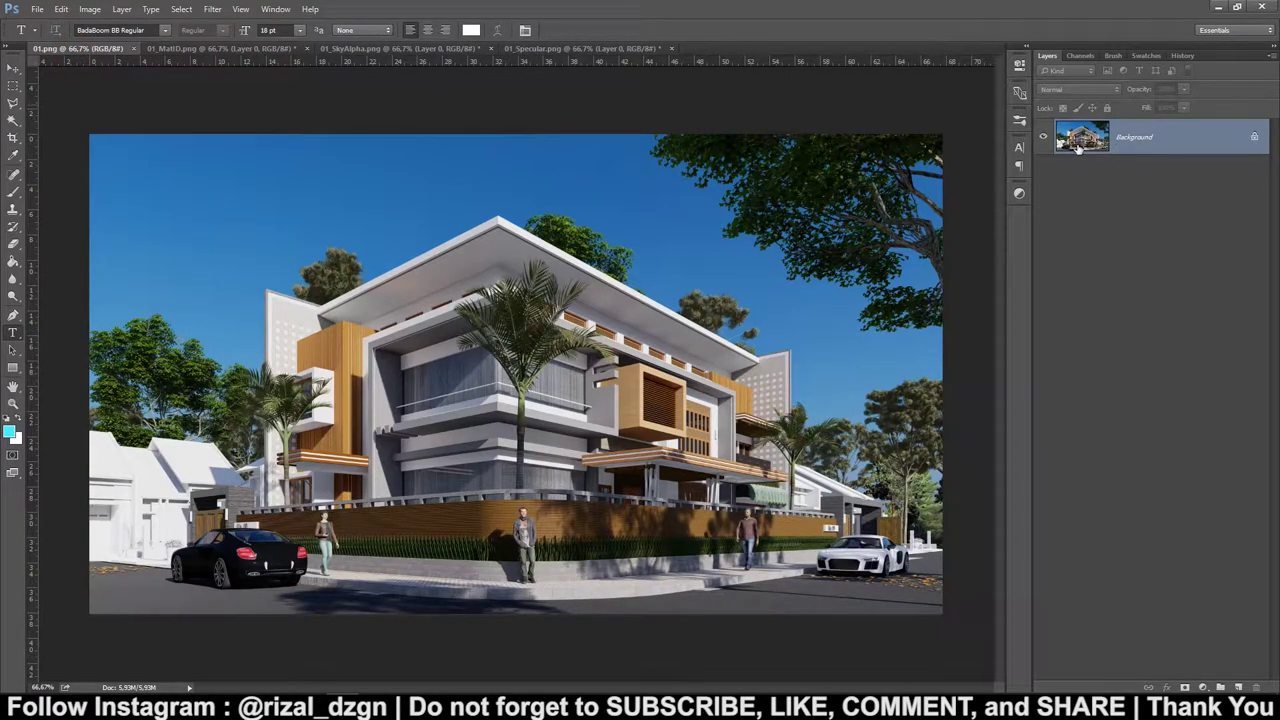
{"action": "left_click", "coordinate": [237, 48]}
Drag the MatID, SkyAlpha and Specular passes onto the 01 render as new layers.
{"action": "key", "text": "v"}
{"action": "left_click_drag", "start_coordinate": [409, 252], "coordinate": [301, 214]}
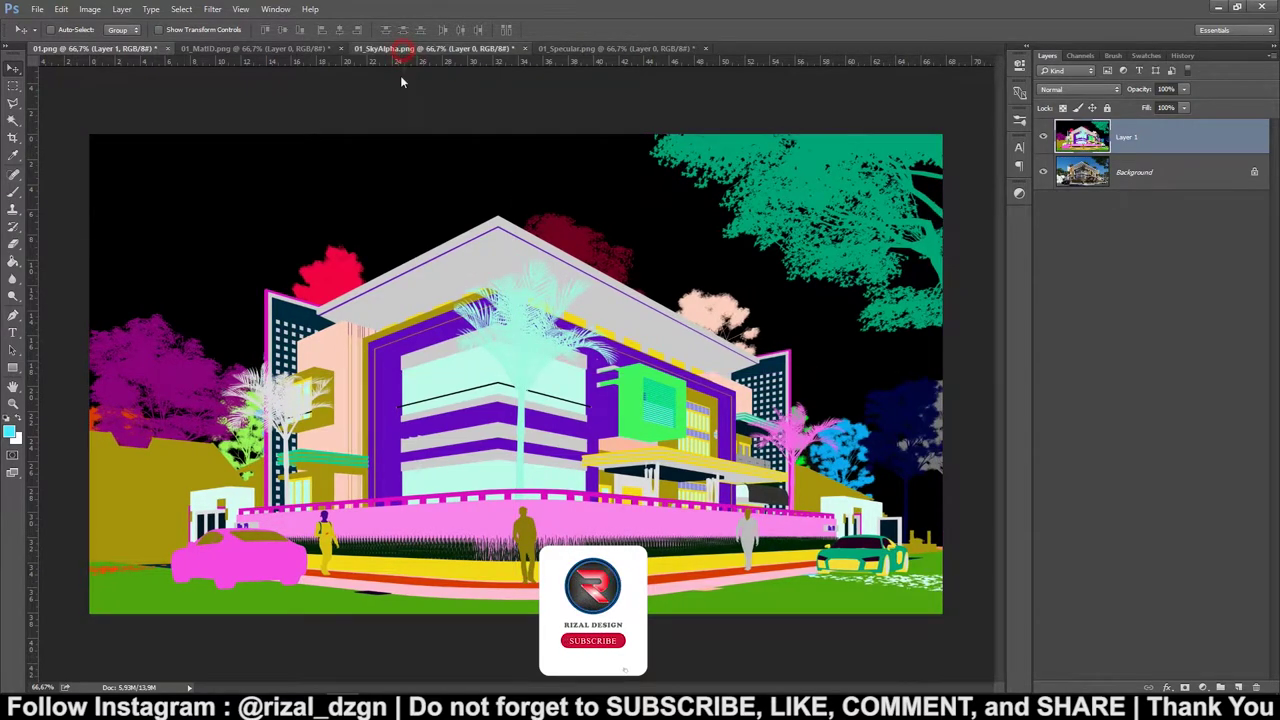
{"action": "left_click", "coordinate": [410, 48]}
{"action": "left_click_drag", "start_coordinate": [142, 50], "coordinate": [429, 258]}
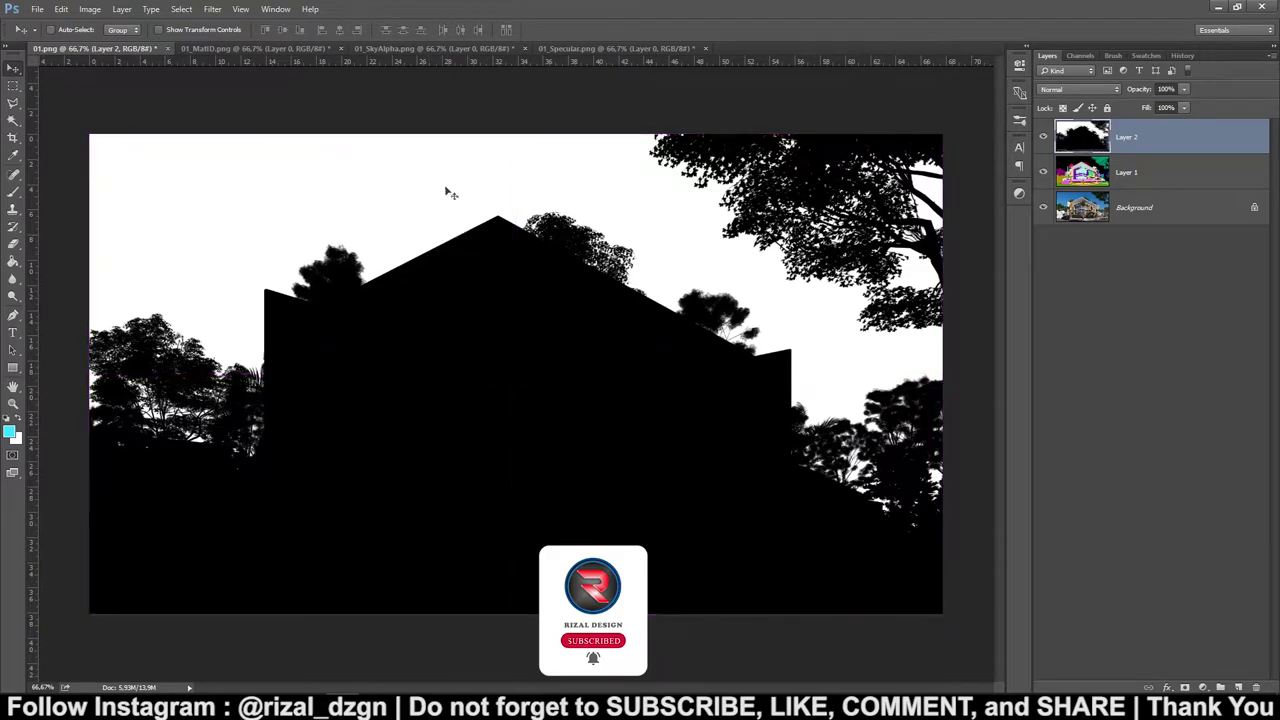
{"action": "left_click", "coordinate": [592, 49]}
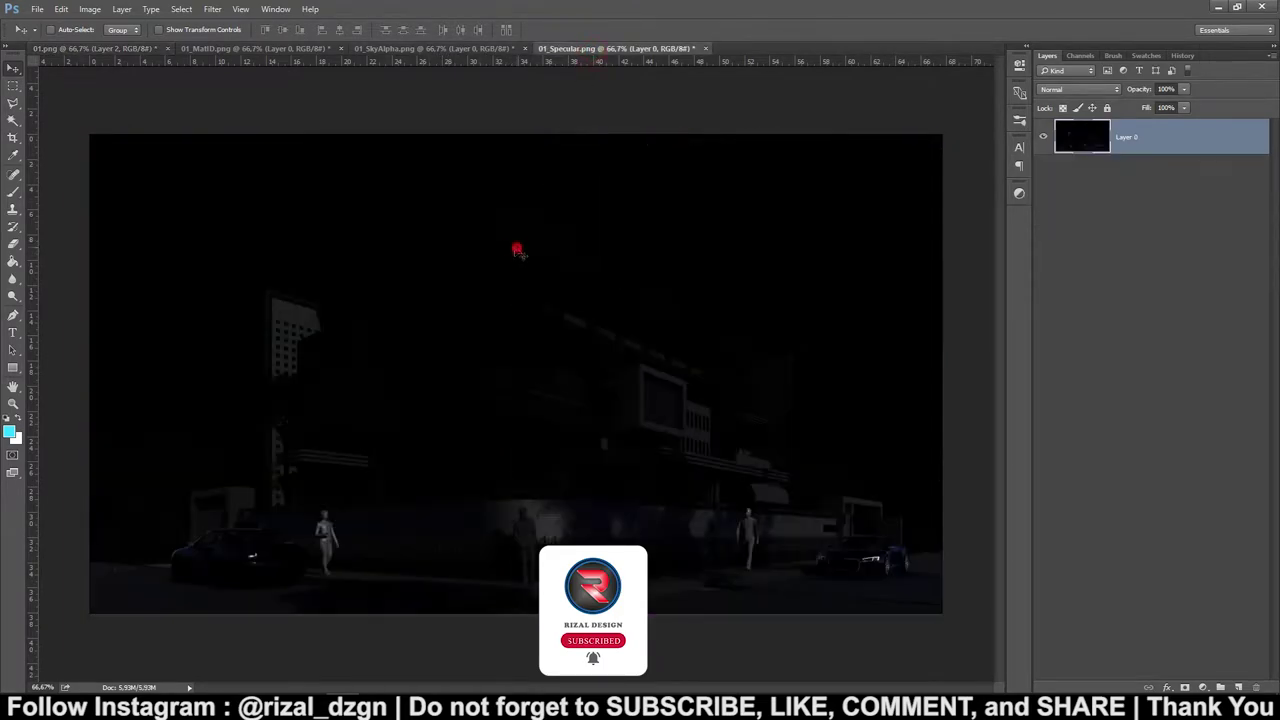
{"action": "mouse_move", "coordinate": [517, 248]}
{"action": "left_mouse_down"}
{"action": "mouse_move", "coordinate": [137, 55]}
{"action": "mouse_move", "coordinate": [490, 303]}
{"action": "left_mouse_up"}
Duplicate the Background, then Magic Wand the green top-right tree on ID map Layer 1.
{"action": "left_click", "coordinate": [1120, 246]}
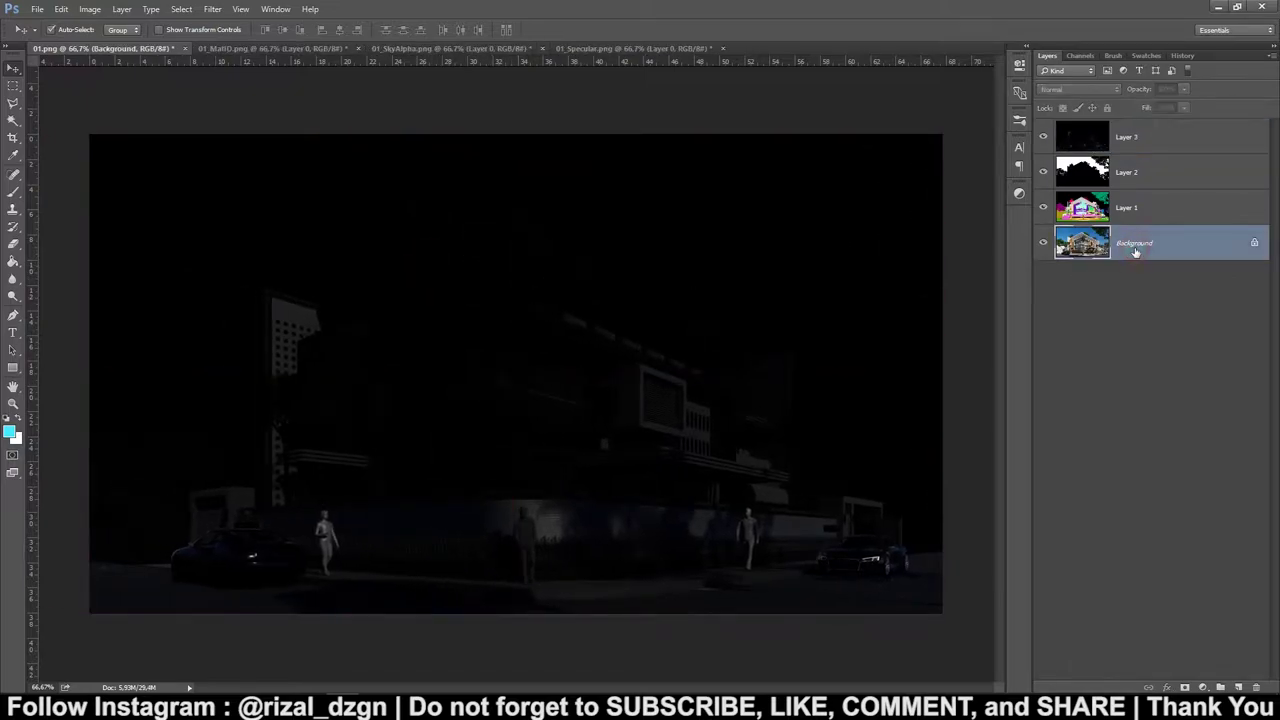
{"action": "key", "text": "ctrl+j"}
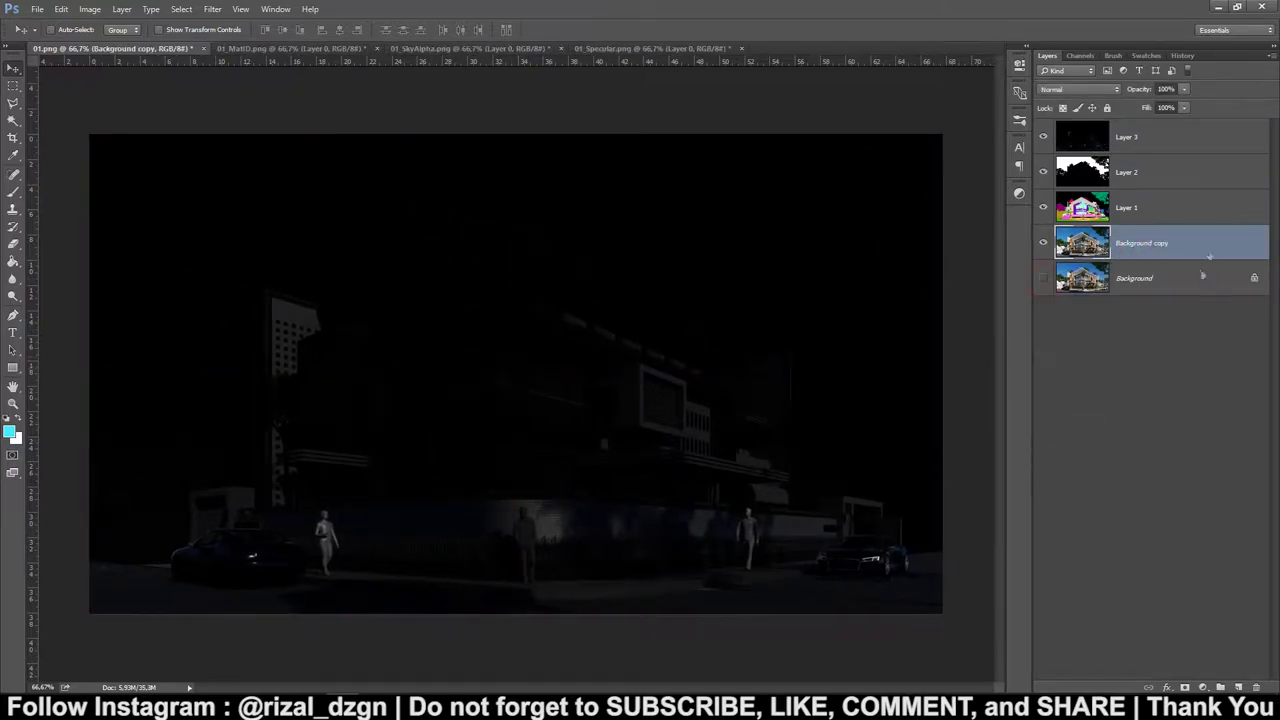
{"action": "left_click", "coordinate": [1043, 137]}
{"action": "left_click", "coordinate": [1100, 208]}
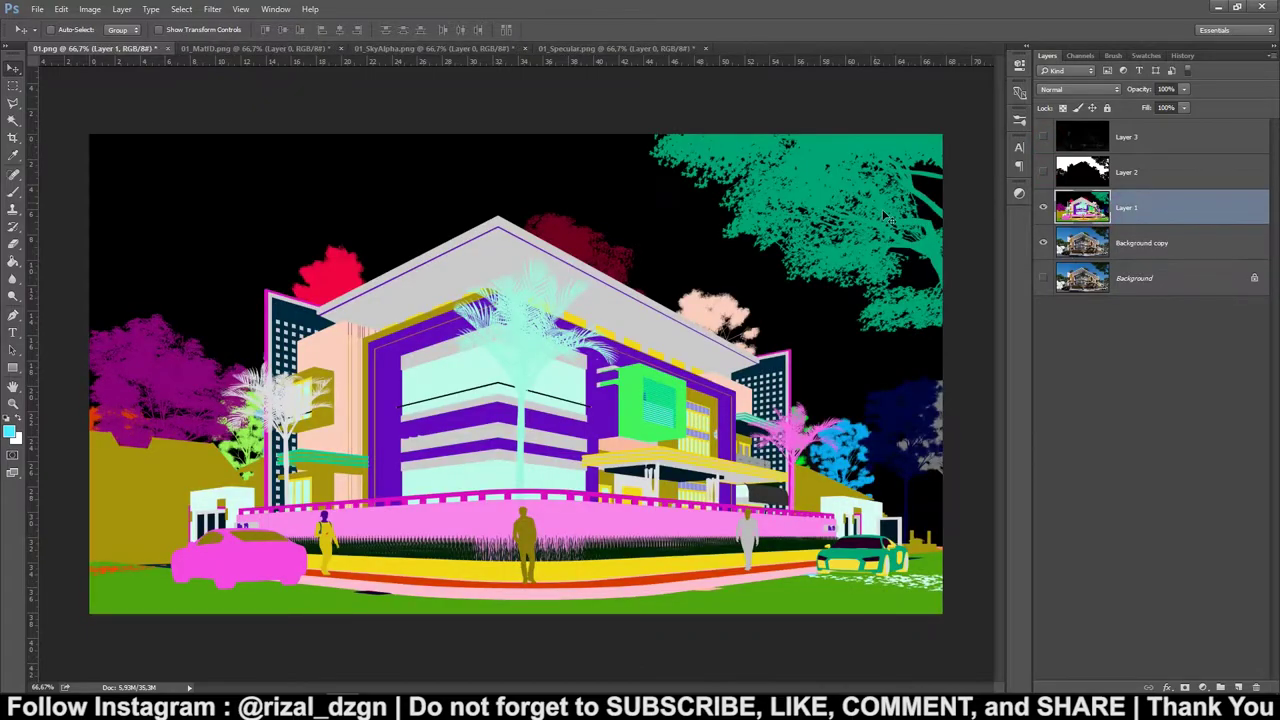
{"action": "left_click", "coordinate": [12, 121]}
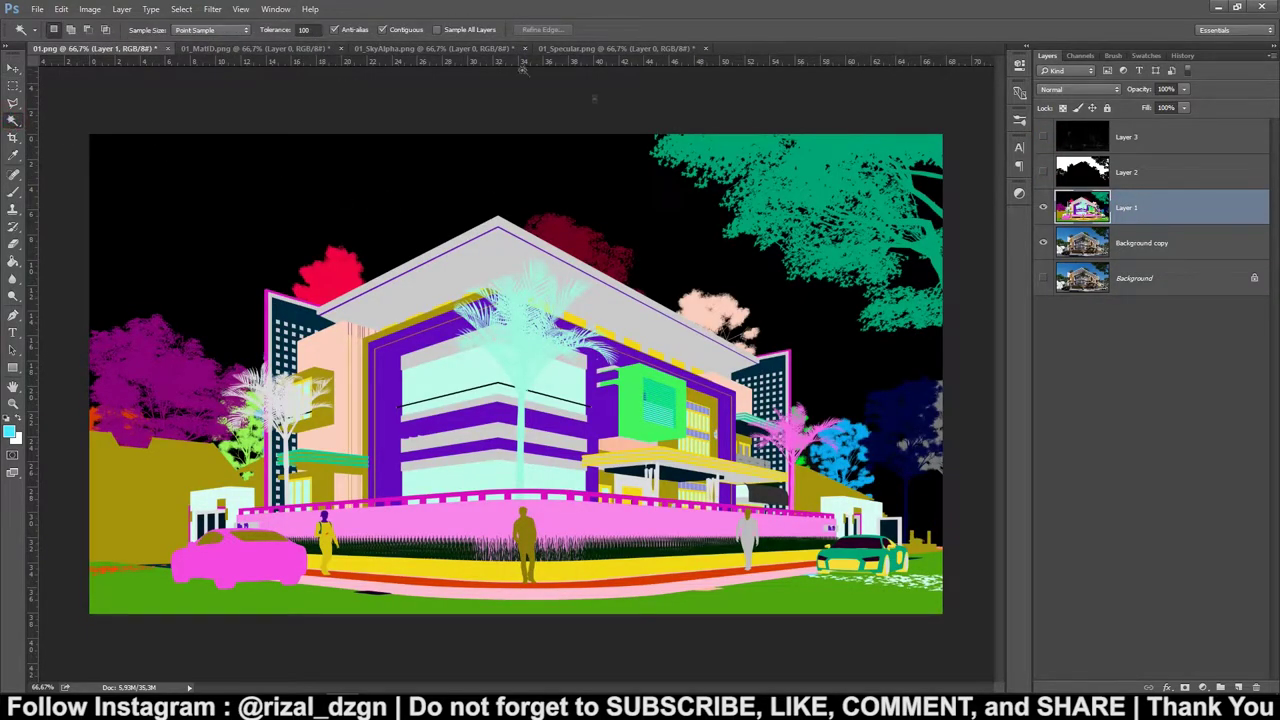
{"action": "left_click", "coordinate": [826, 176]}
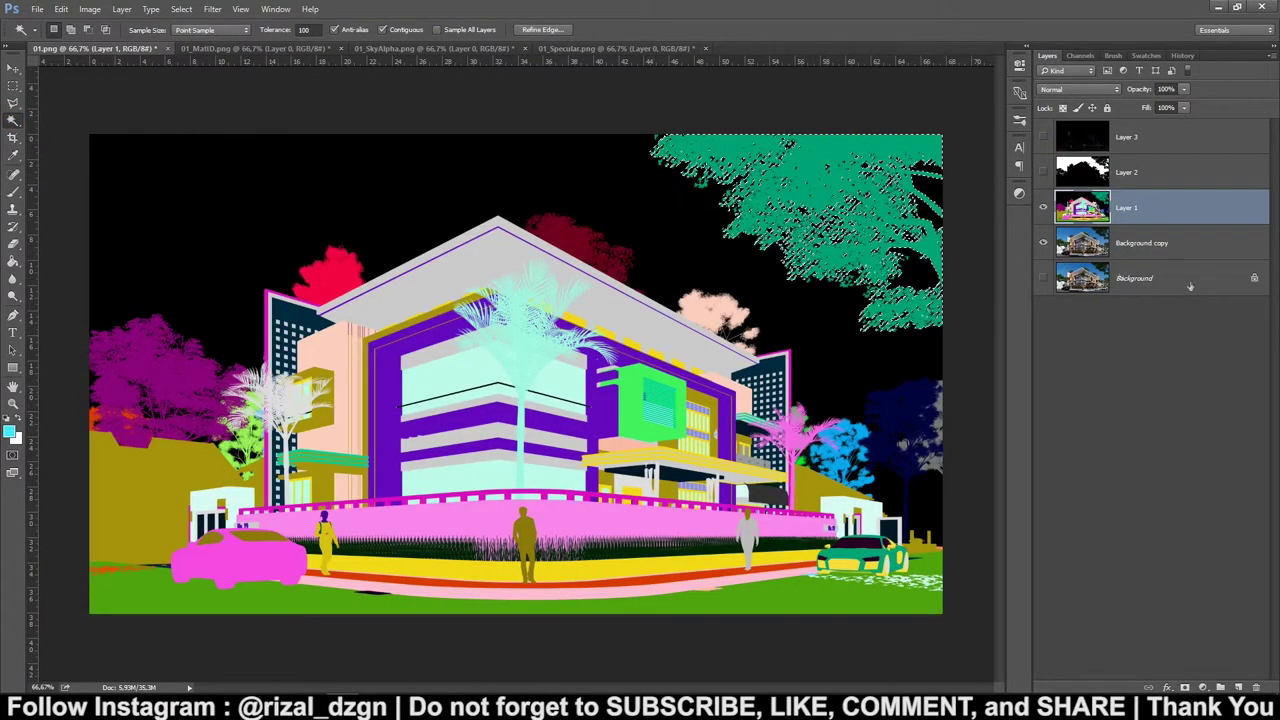
Copy the tree selection from Background copy onto a new Layer 4.
{"action": "left_click", "coordinate": [1165, 246]}
{"action": "key", "text": "ctrl+j"}
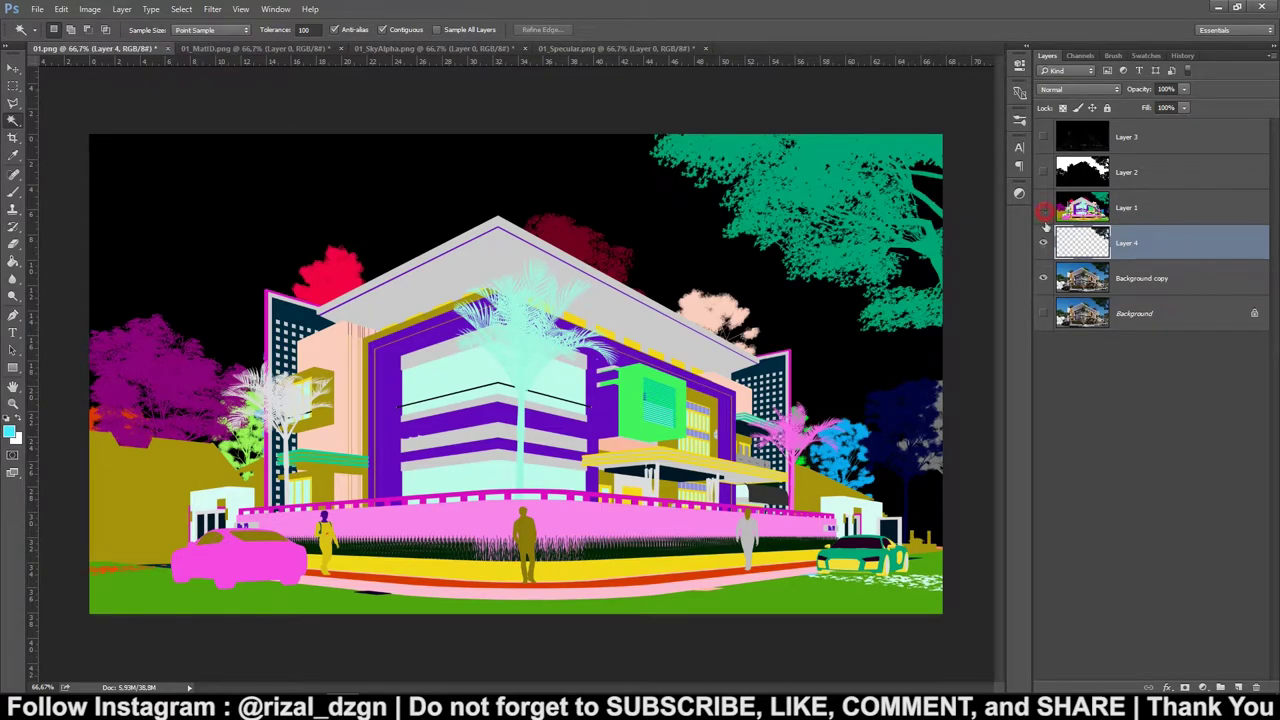
{"action": "left_click", "coordinate": [1043, 207]}
{"action": "left_click", "coordinate": [1043, 278]}
{"action": "left_click", "coordinate": [1043, 278]}
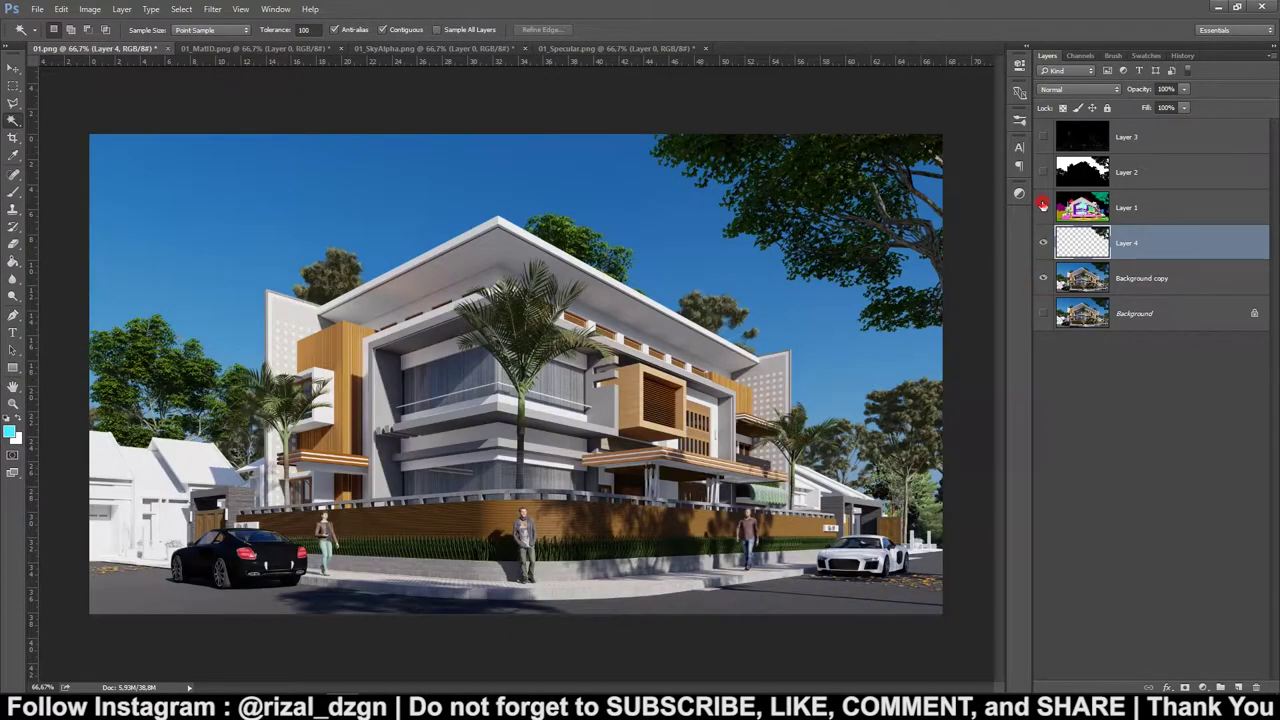
{"action": "left_click", "coordinate": [1043, 207]}
Check the sky alpha and specular passes, leaving specular Layer 3 visible and selected.
{"action": "left_click", "coordinate": [1043, 172]}
{"action": "left_click", "coordinate": [1043, 136]}
{"action": "left_click", "coordinate": [1043, 136]}
{"action": "left_click", "coordinate": [1043, 172]}
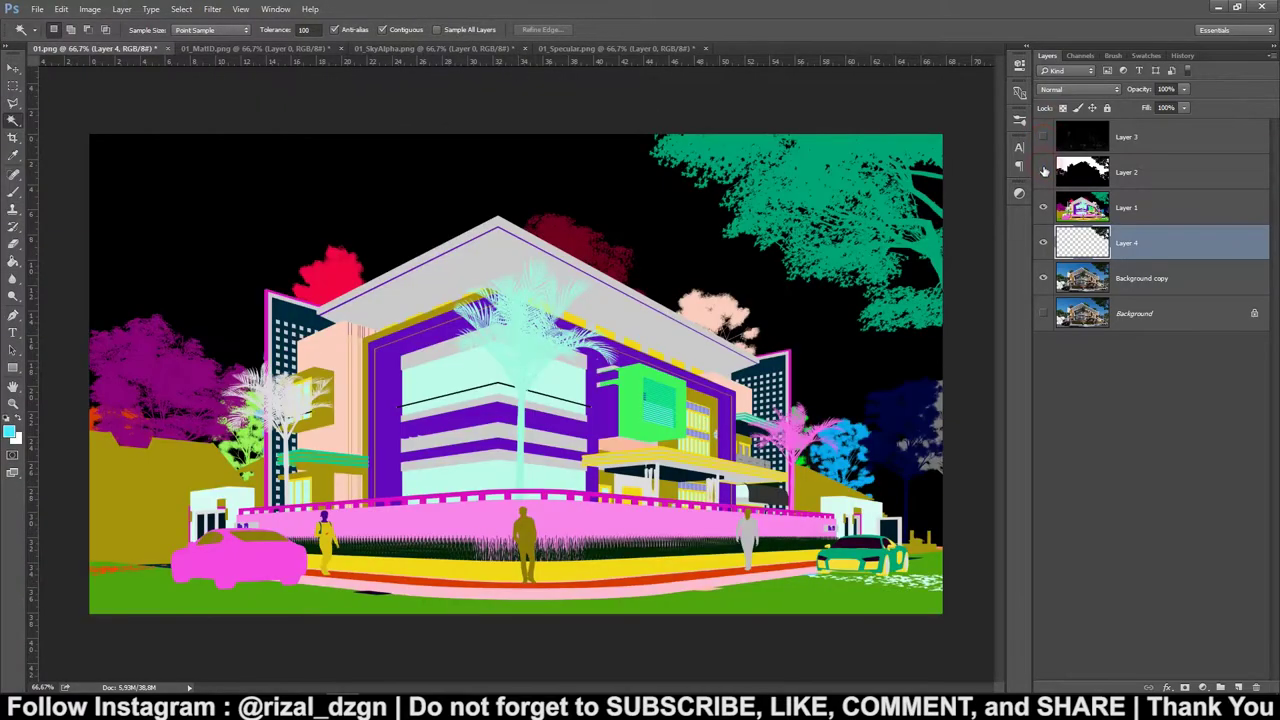
{"action": "left_click", "coordinate": [1043, 136]}
{"action": "left_click", "coordinate": [1086, 140]}
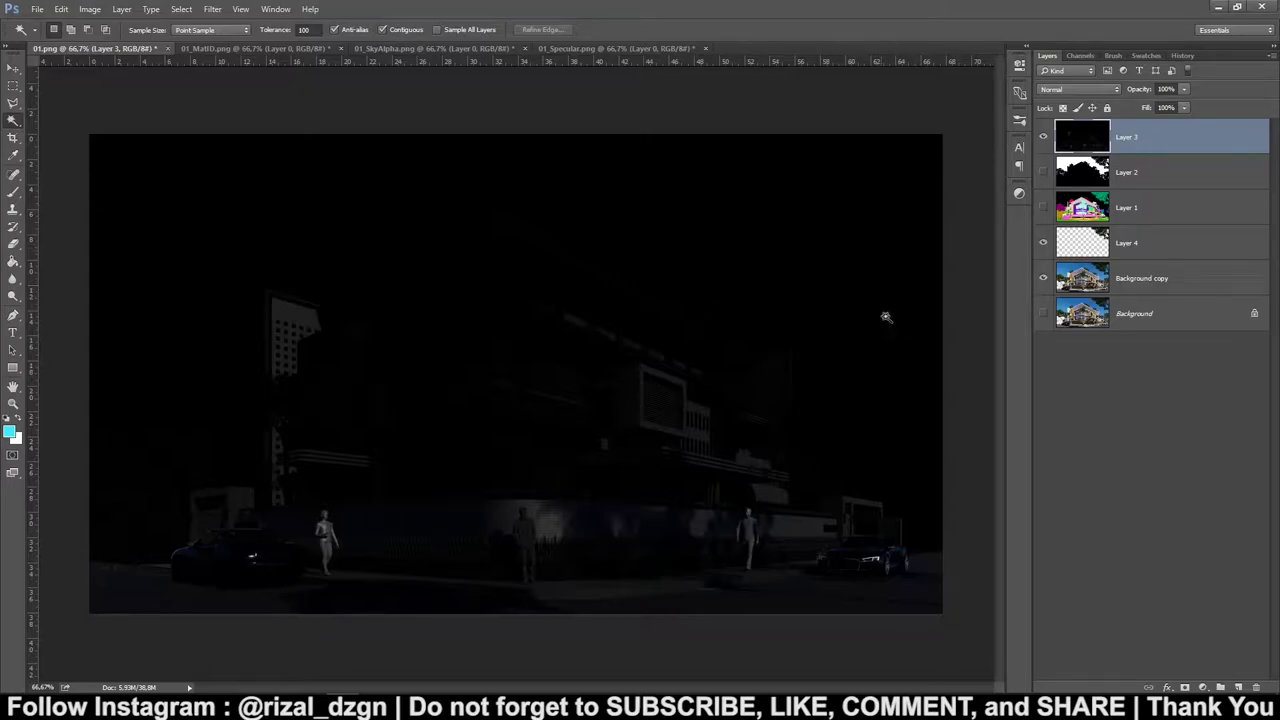
Set the Magic Wand tolerance to 52 on specular Layer 3 and clear the selection.
{"action": "left_click", "coordinate": [765, 239]}
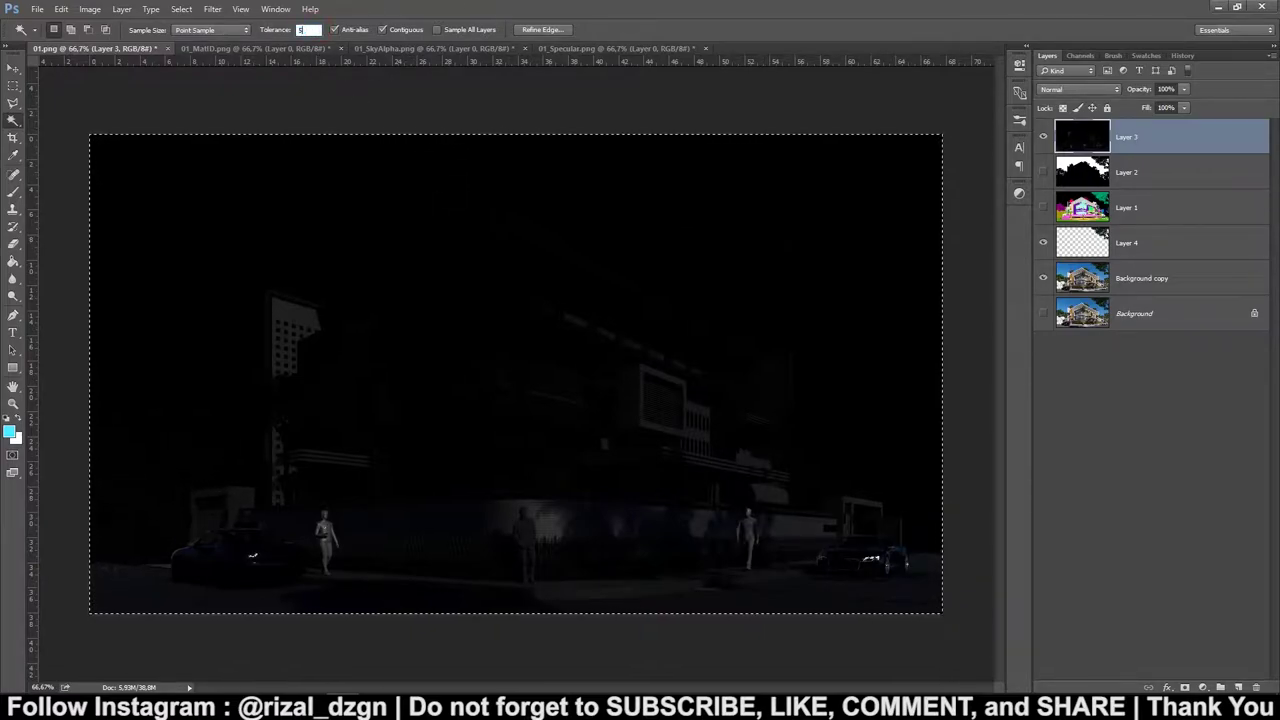
{"action": "type", "text": "52"}
{"action": "left_click", "coordinate": [400, 209]}
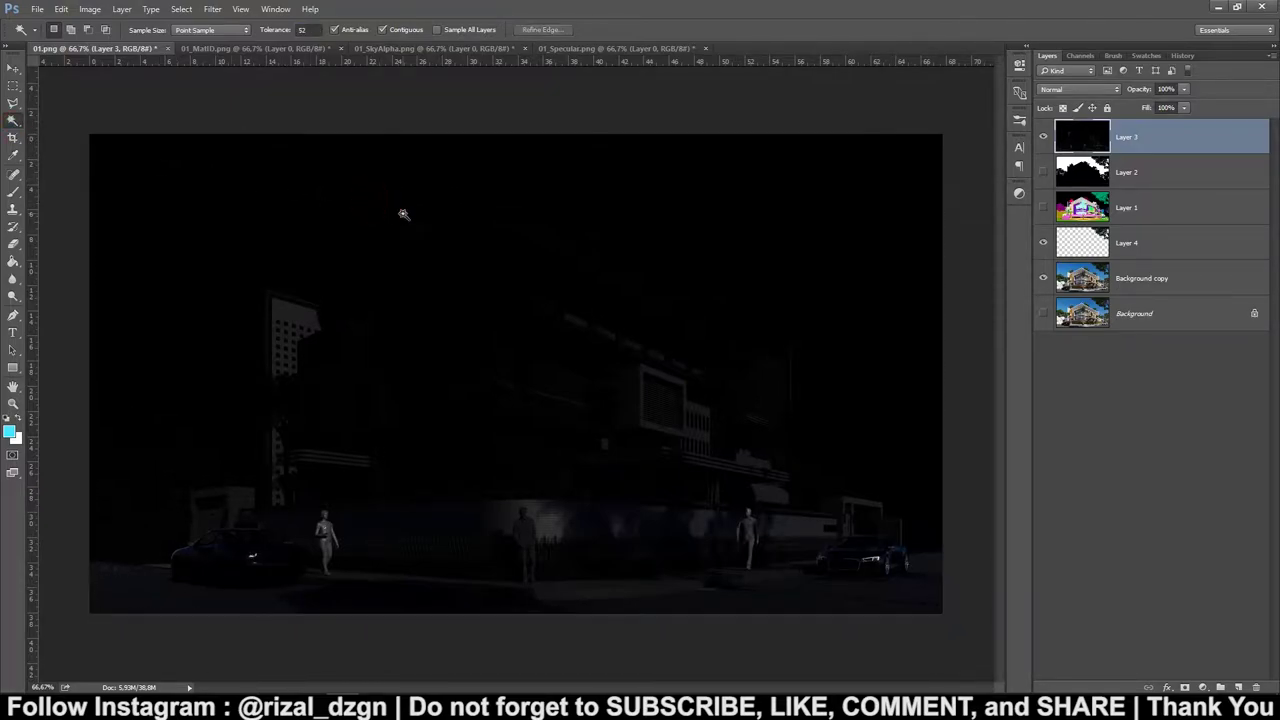
{"action": "left_click", "coordinate": [316, 199]}
Color Range the specular highlights at fuzziness 20 and copy them from Background copy into Layer 5.
{"action": "right_click", "coordinate": [316, 199]}
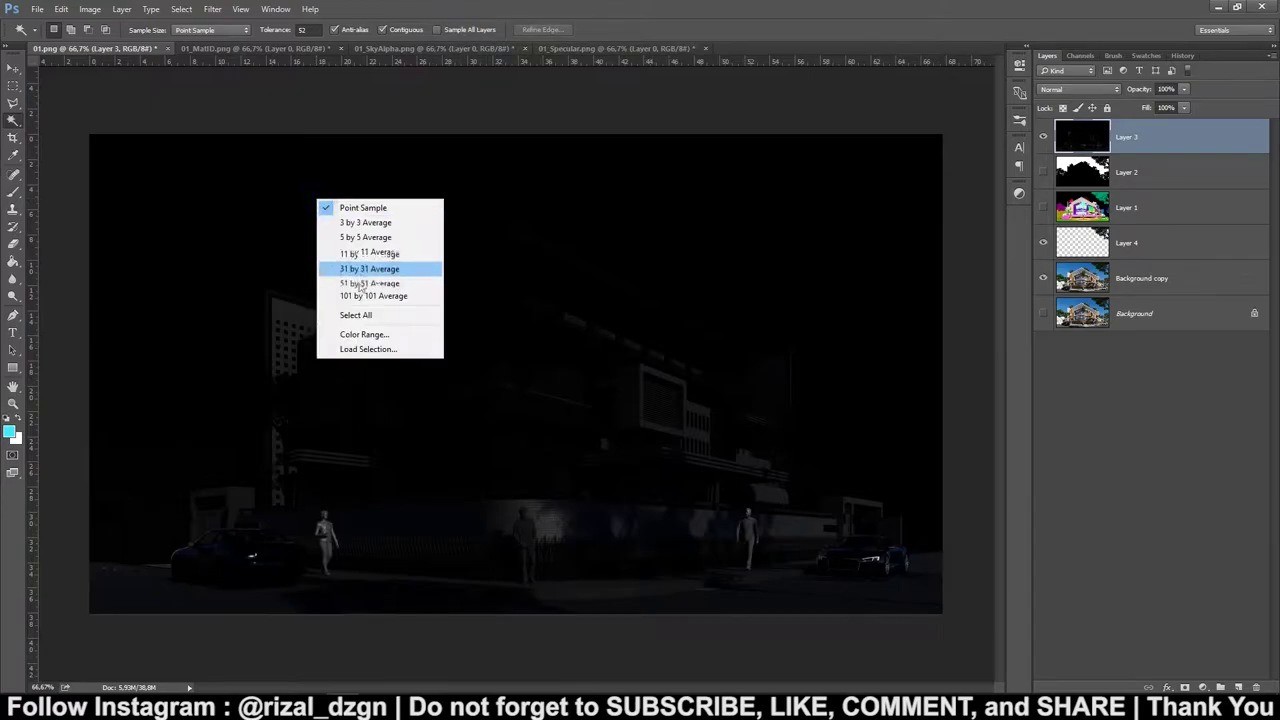
{"action": "left_click", "coordinate": [348, 331]}
{"action": "left_click", "coordinate": [199, 223]}
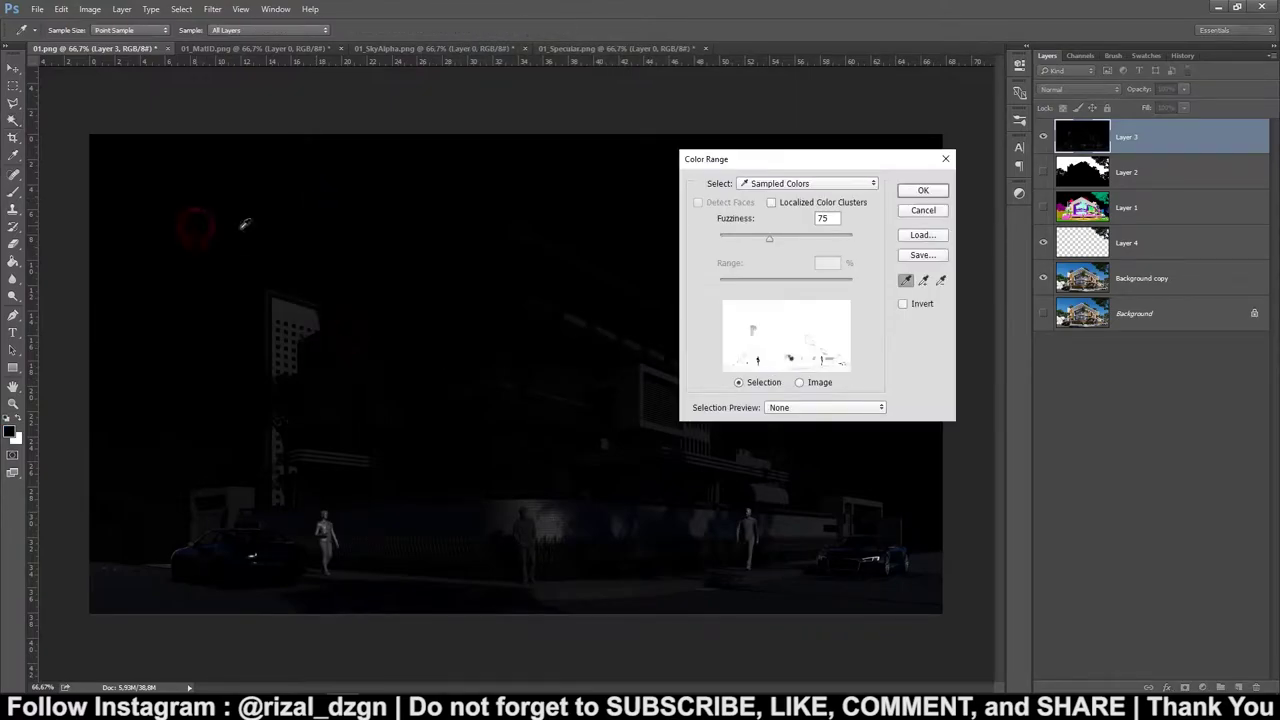
{"action": "double_click", "coordinate": [834, 220]}
{"action": "type", "text": "20"}
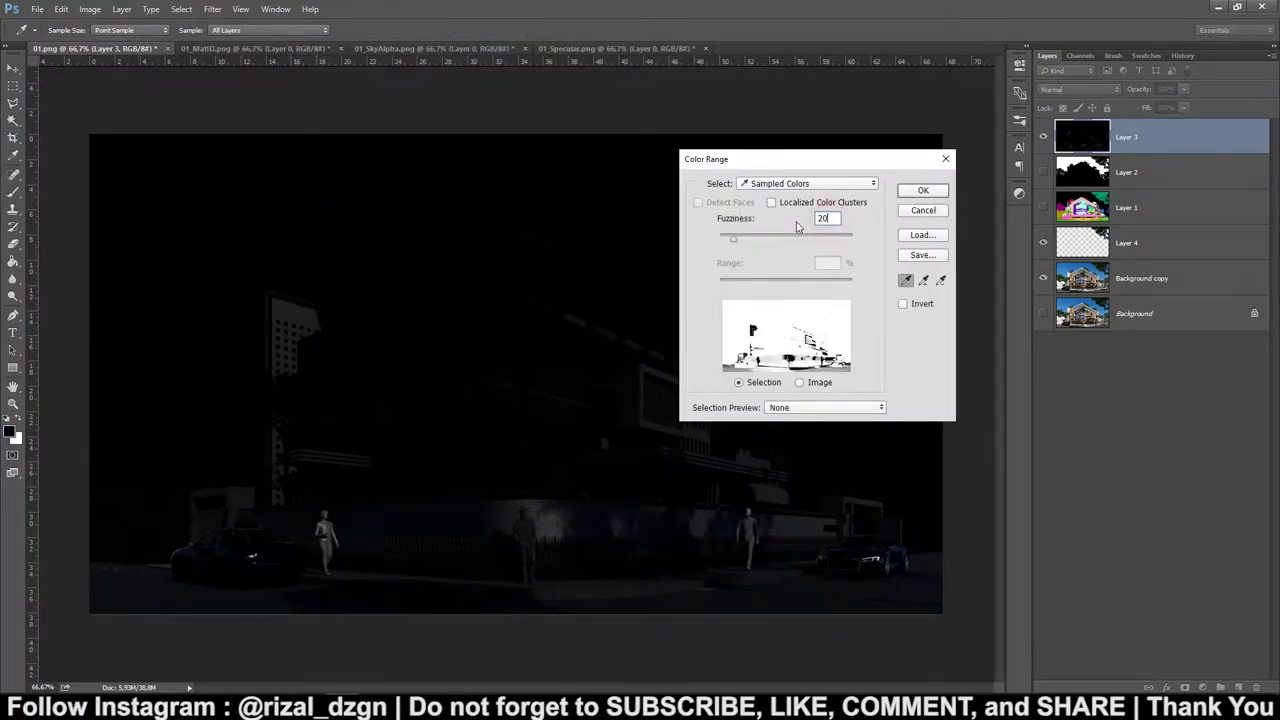
{"action": "left_click", "coordinate": [923, 190]}
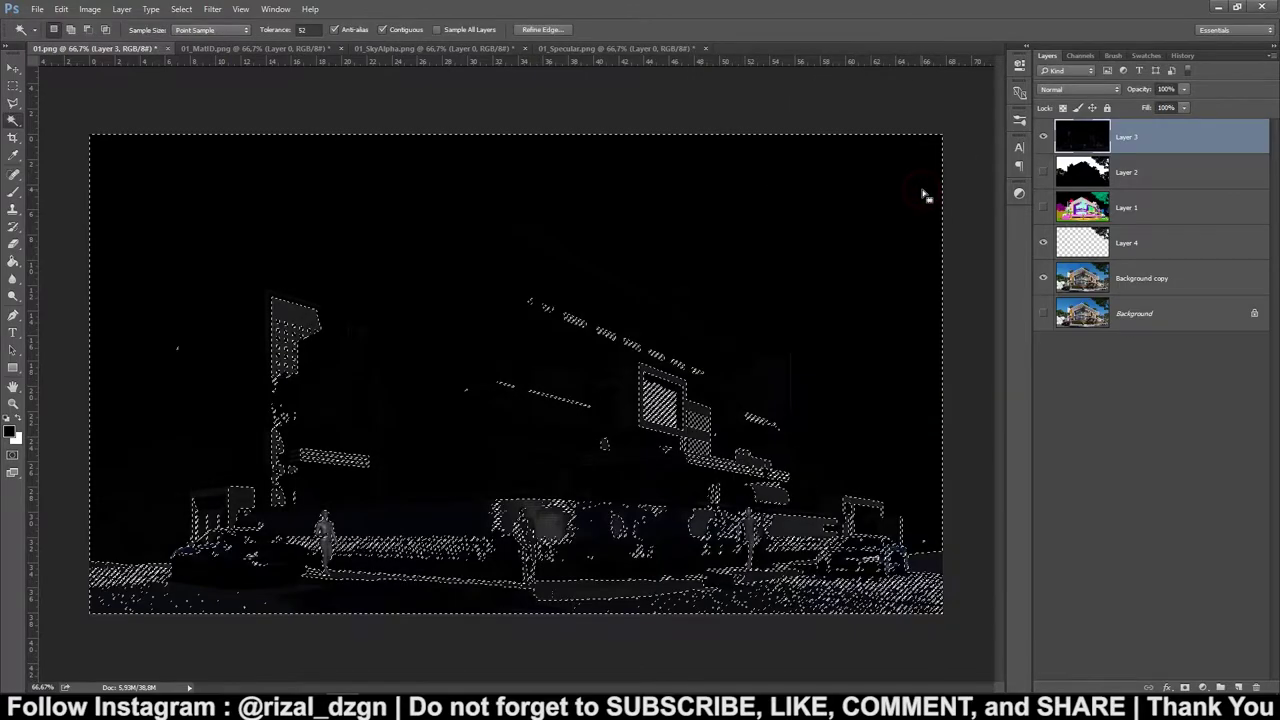
{"action": "left_click", "coordinate": [1140, 278]}
{"action": "key", "text": "ctrl+j"}
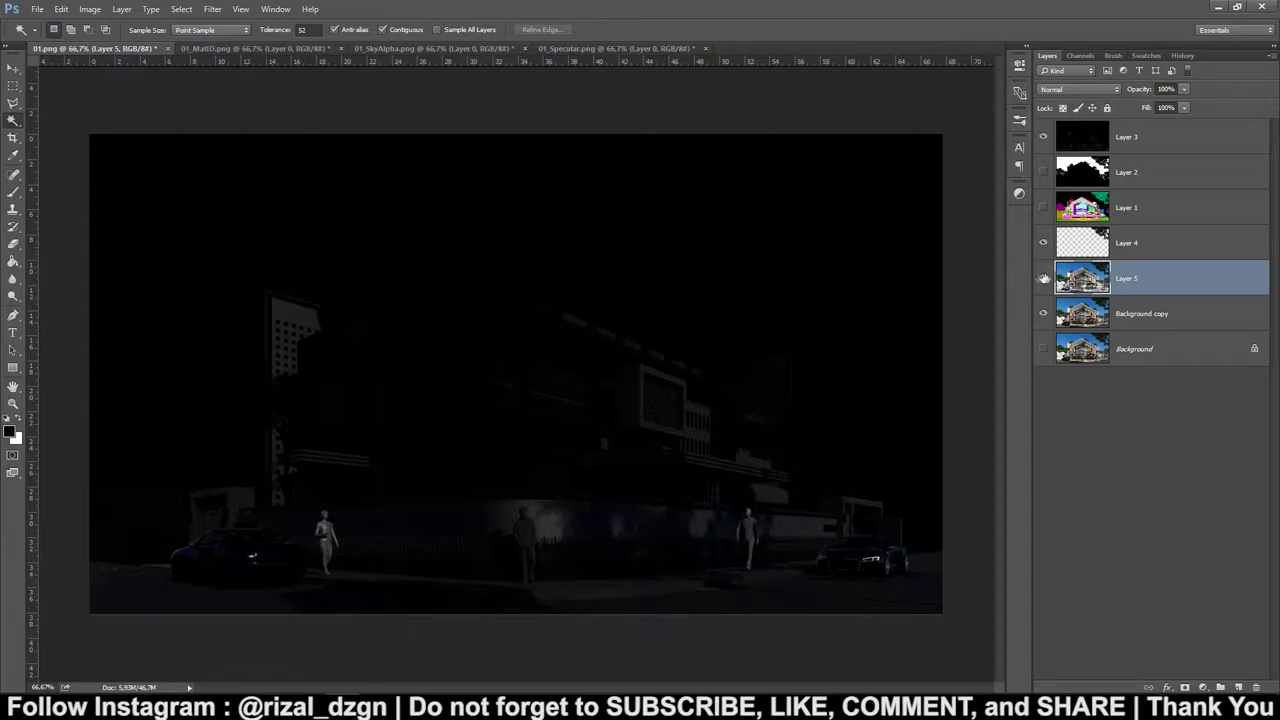
Hide specular Layer 3 and check Layer 5 alone, then show Background copy again.
{"action": "left_click", "coordinate": [1043, 137]}
{"action": "left_click", "coordinate": [1043, 278]}
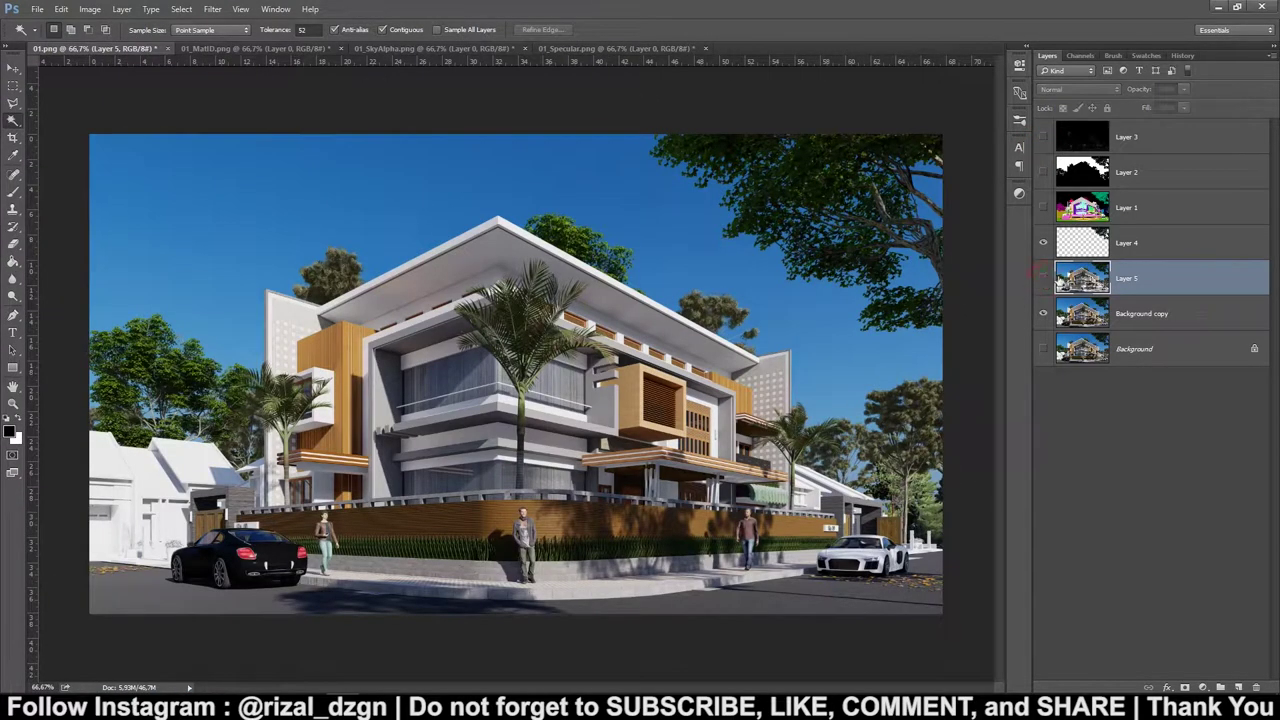
{"action": "left_click", "coordinate": [1043, 313]}
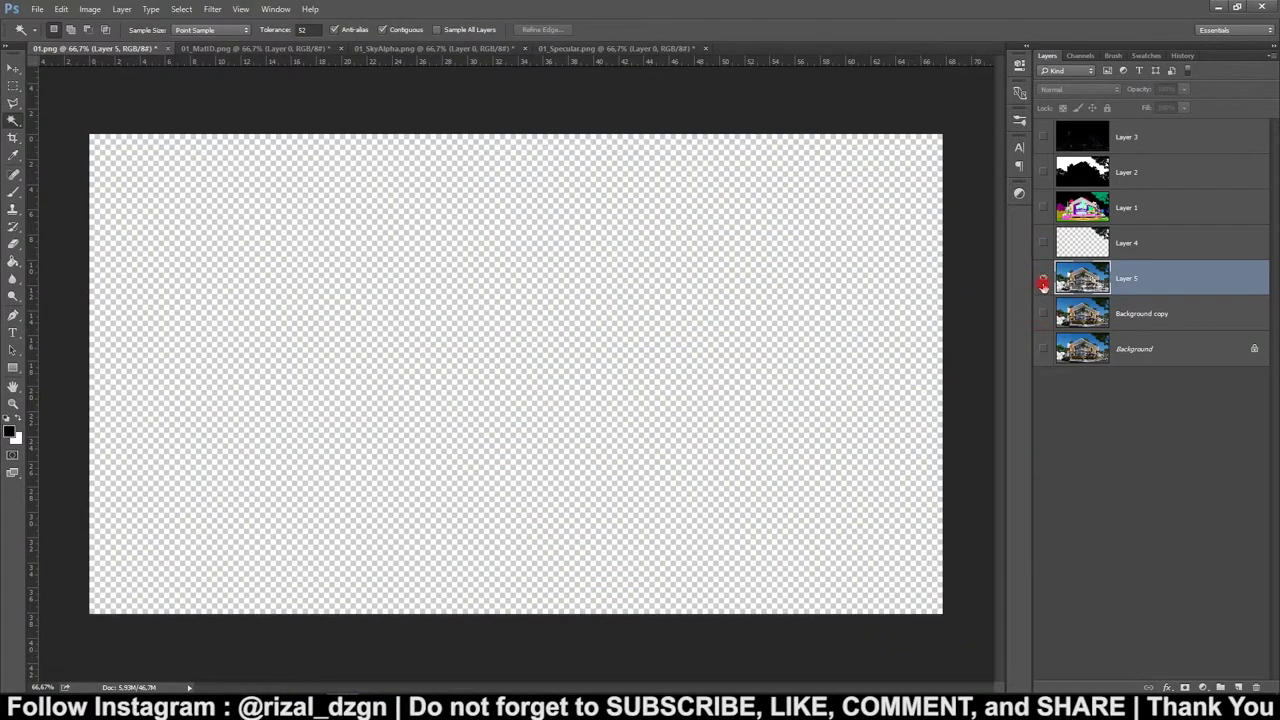
{"action": "left_click", "coordinate": [1043, 278]}
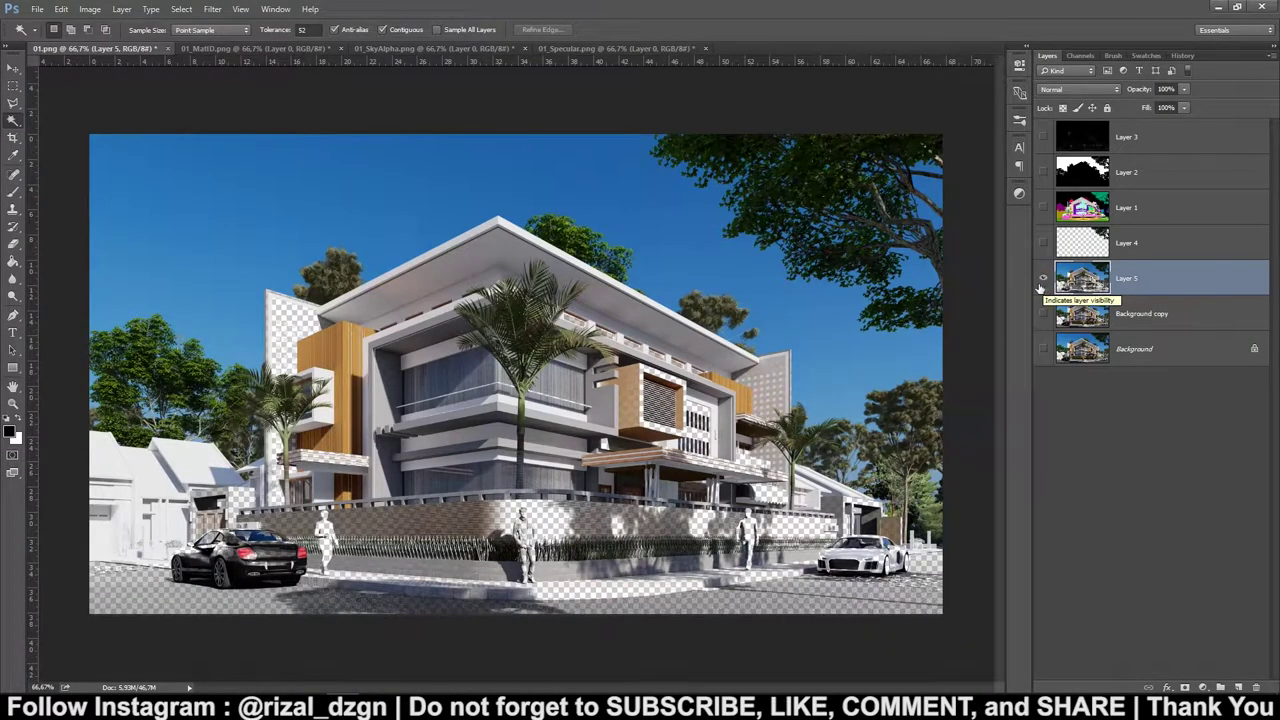
{"action": "left_click", "coordinate": [1043, 313]}
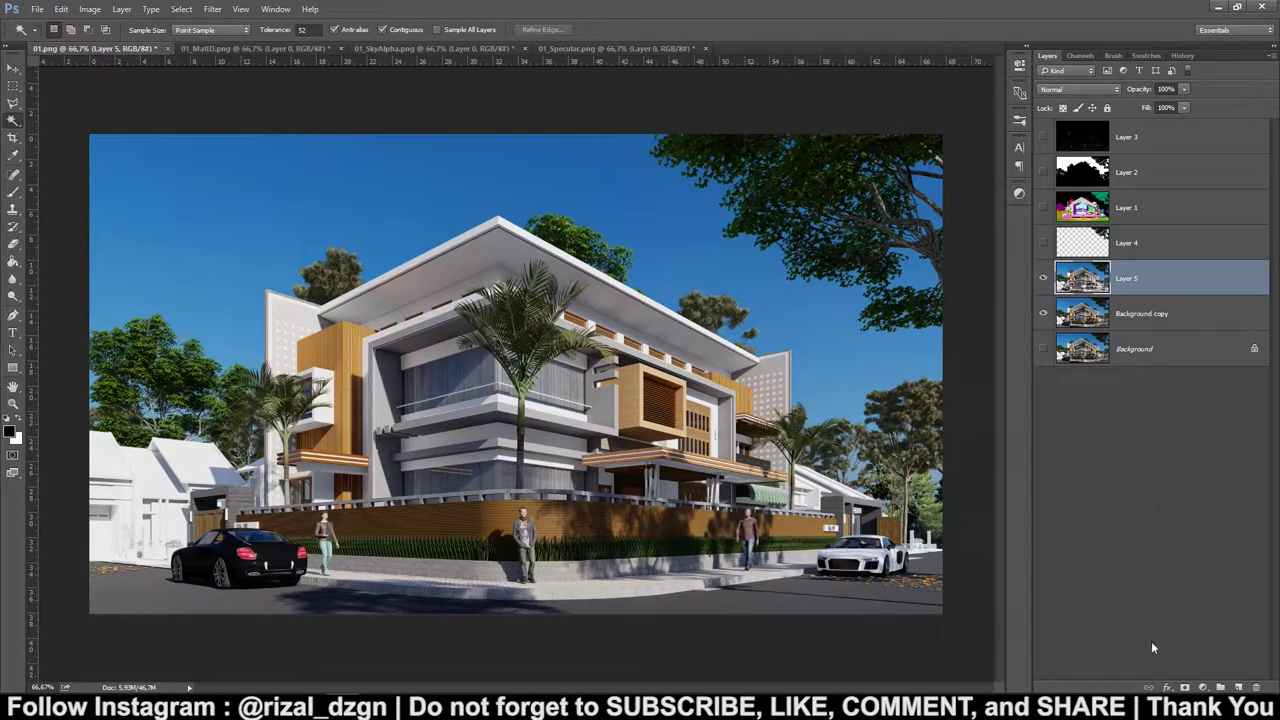
Add a Curves 1 adjustment clipped to Layer 5 with a gentle curve-point tweak.
{"action": "left_click", "coordinate": [1205, 689]}
{"action": "left_click", "coordinate": [1180, 476]}
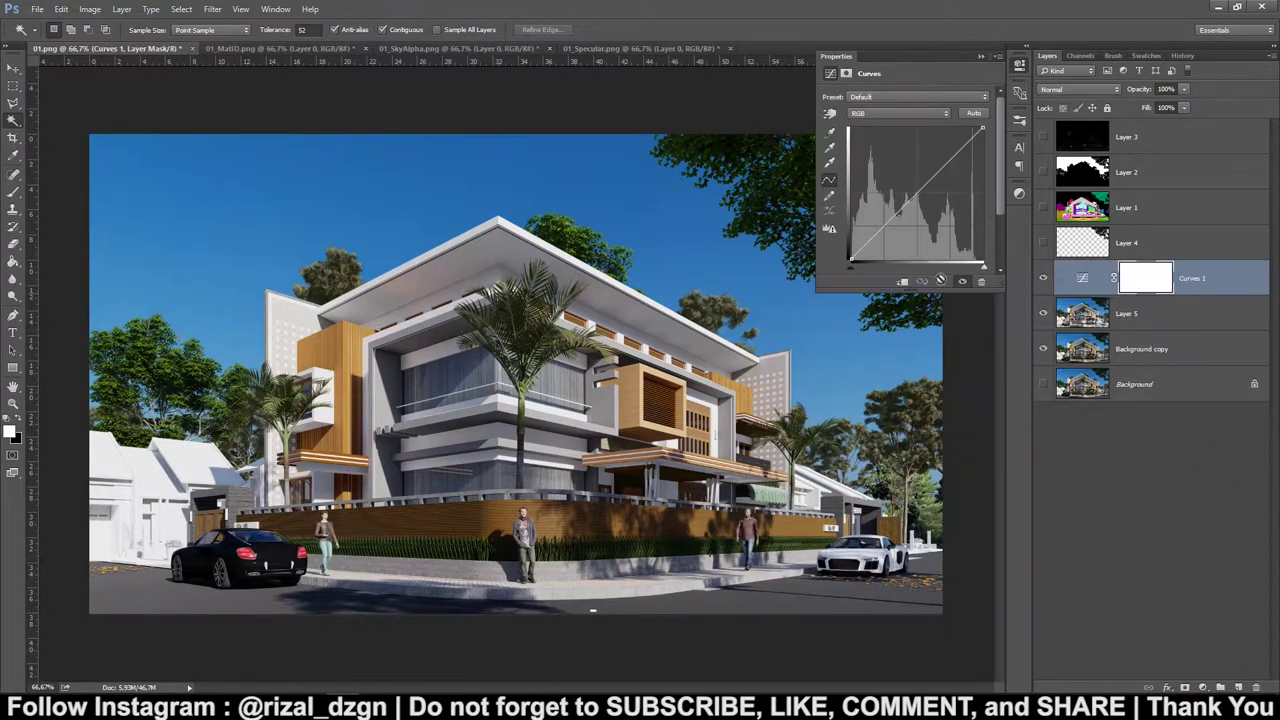
{"action": "left_click_drag", "start_coordinate": [913, 196], "coordinate": [916, 203]}
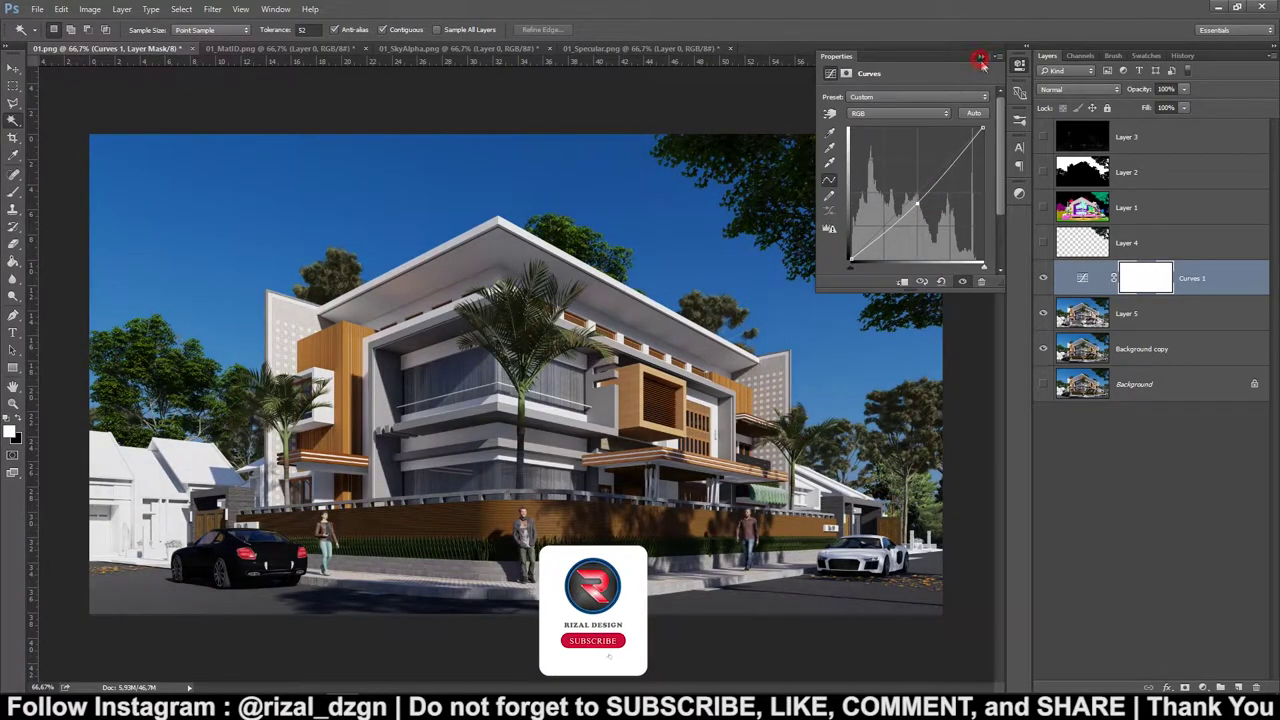
{"action": "left_click", "coordinate": [981, 59]}
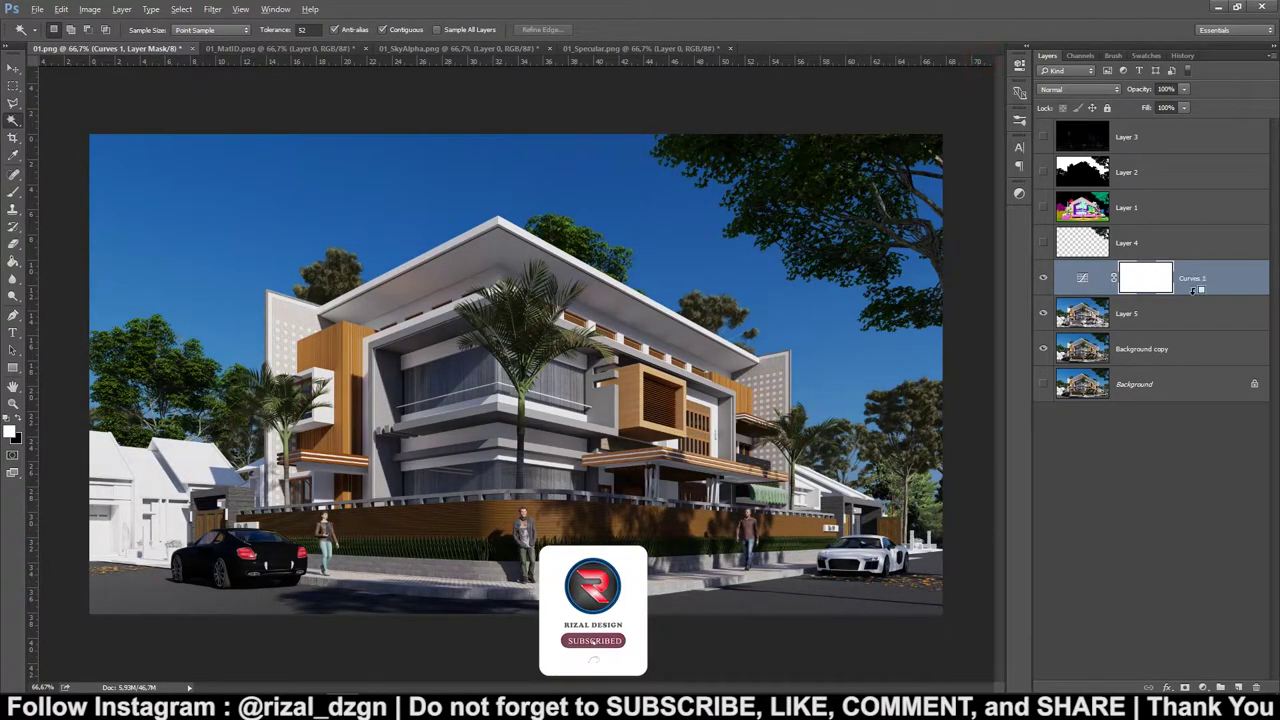
{"action": "left_click", "coordinate": [1190, 296], "text": "alt"}
{"action": "left_click", "coordinate": [1109, 278]}
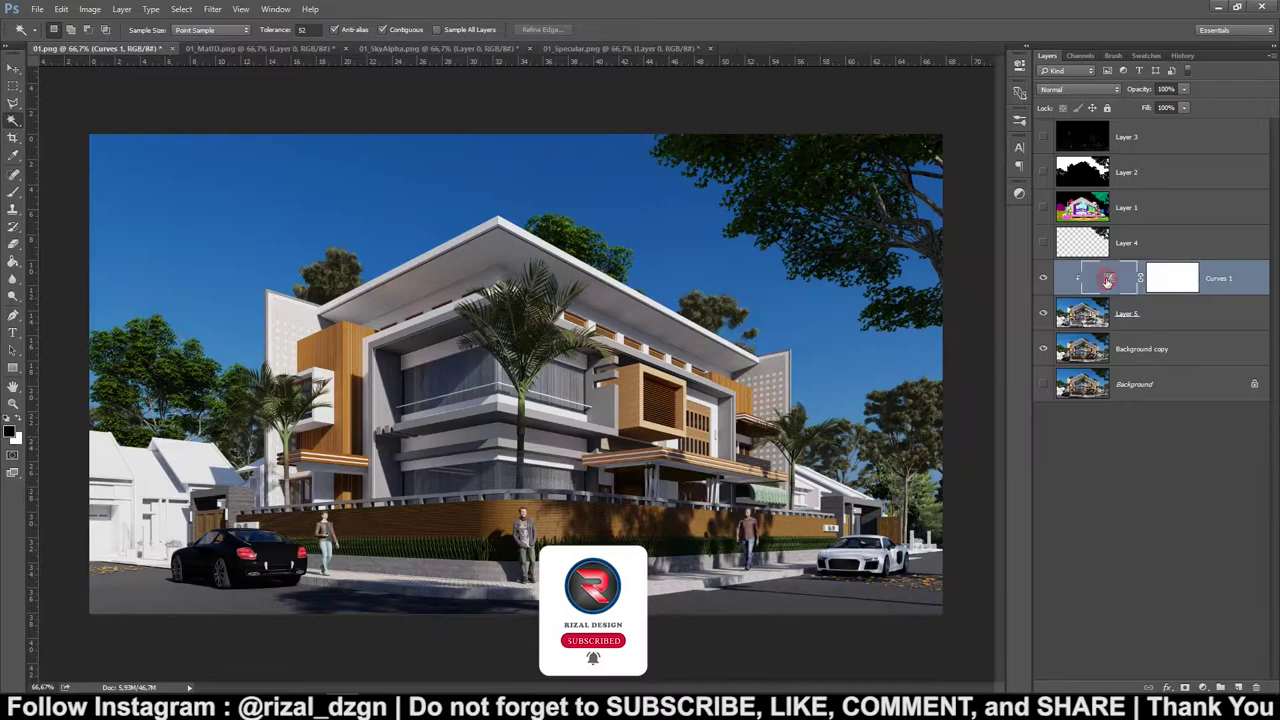
{"action": "left_click_drag", "start_coordinate": [916, 203], "coordinate": [910, 205]}
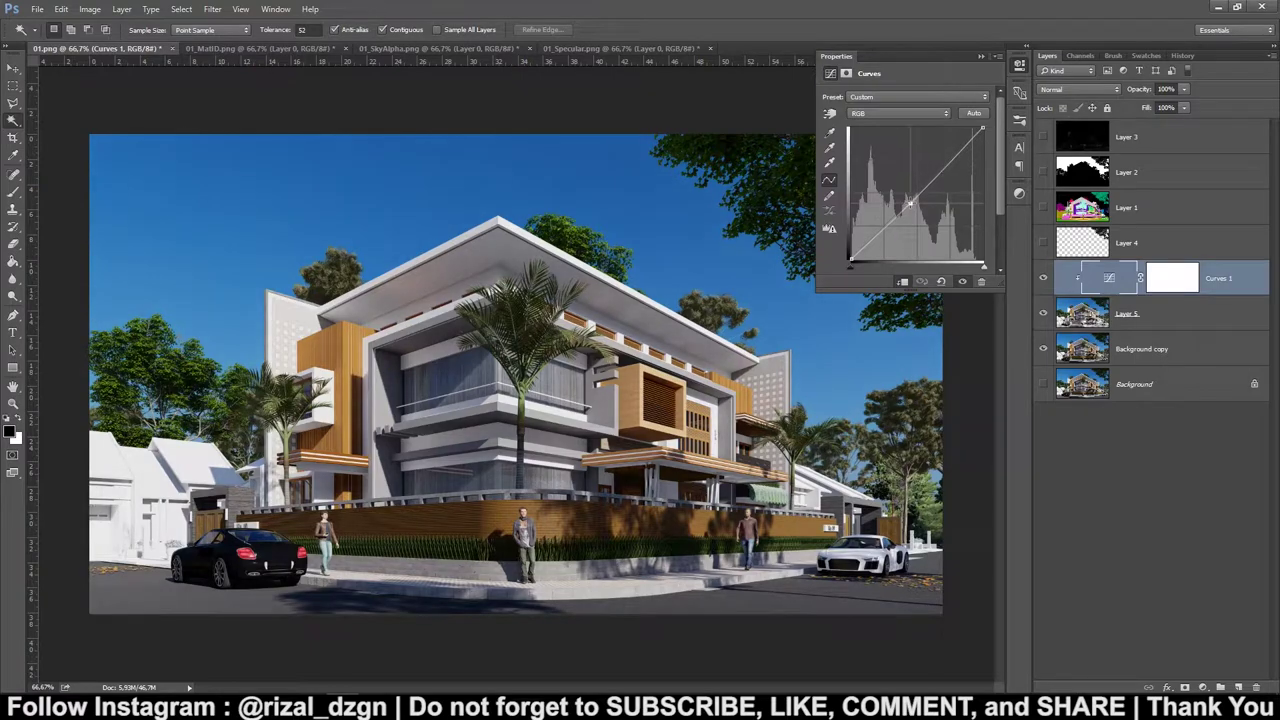
{"action": "left_click", "coordinate": [981, 58]}
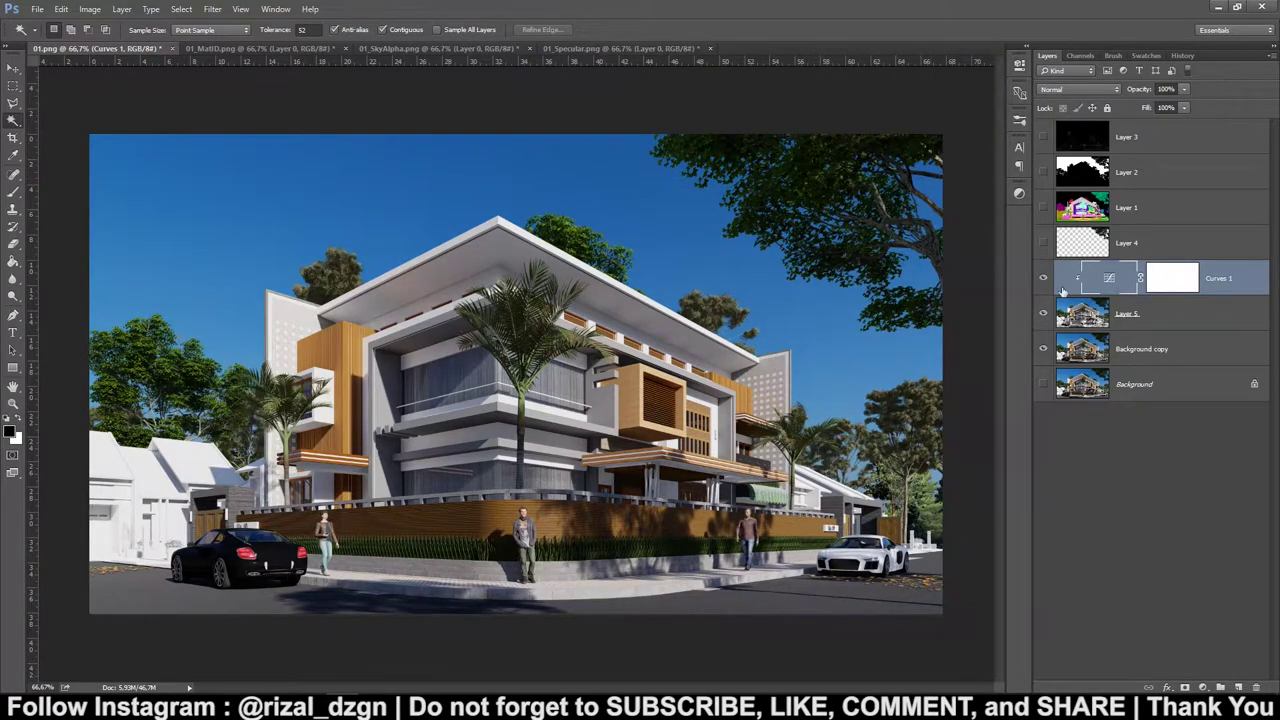
On ID map Layer 1, Magic Wand the light-cyan upper wall at tolerance 10.
{"action": "left_click", "coordinate": [1043, 207]}
{"action": "left_click", "coordinate": [1130, 207]}
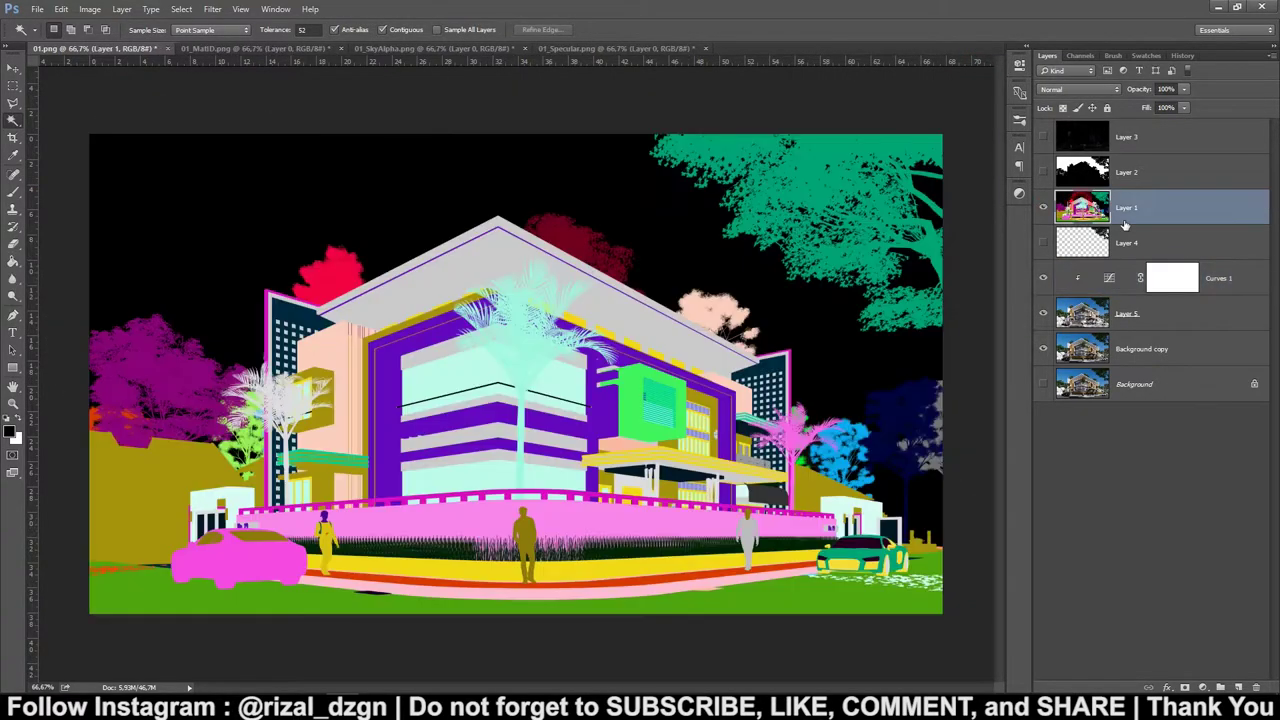
{"action": "right_click", "coordinate": [455, 362]}
{"action": "left_click", "coordinate": [443, 378]}
{"action": "left_click", "coordinate": [560, 345], "text": "shift"}
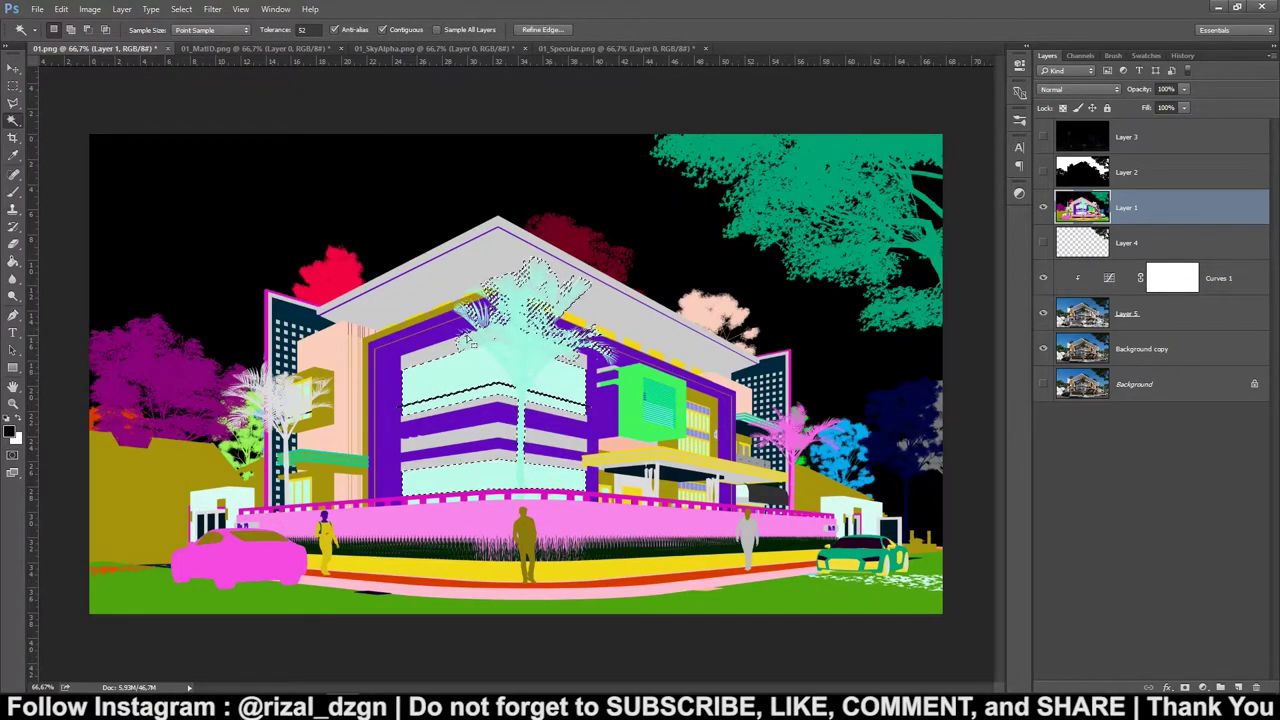
{"action": "left_click", "coordinate": [283, 30]}
{"action": "type", "text": "10"}
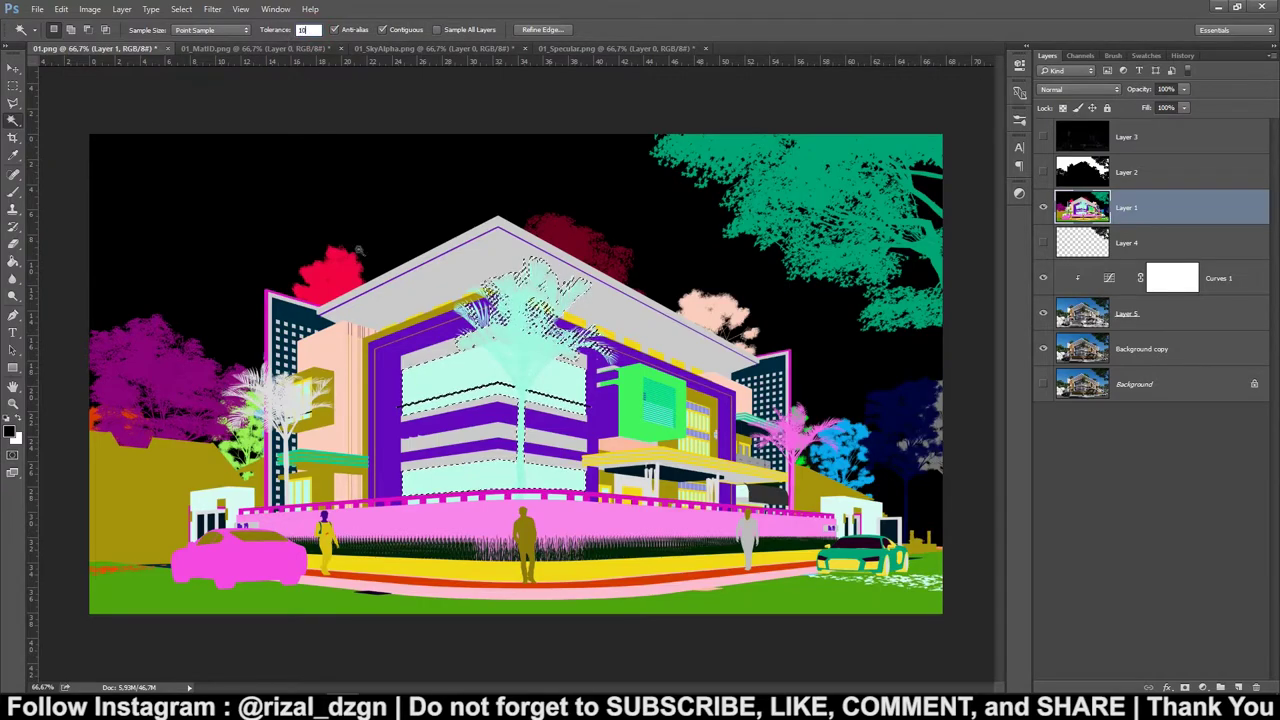
{"action": "left_click", "coordinate": [432, 388]}
Add the lower cyan walls and the cyan railing openings to the selection.
{"action": "scroll", "coordinate": [476, 402], "scroll_direction": "up", "scroll_amount": 3}
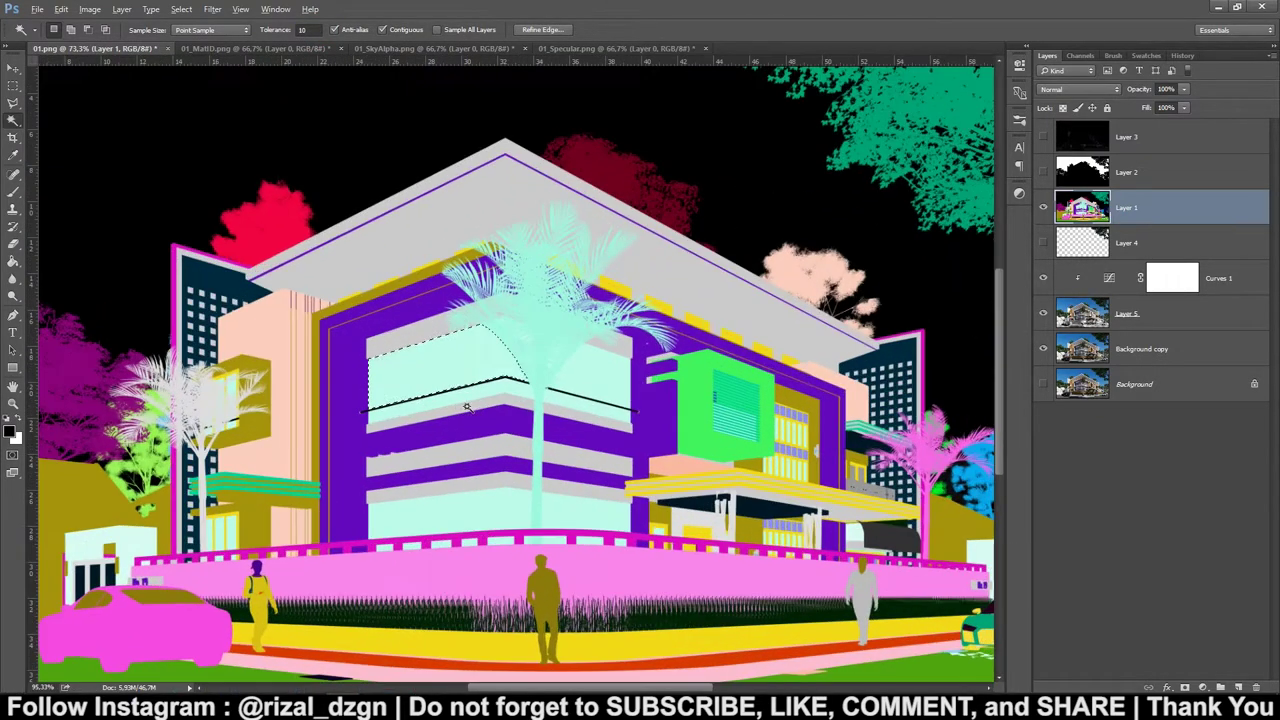
{"action": "left_click", "coordinate": [555, 397], "text": "shift"}
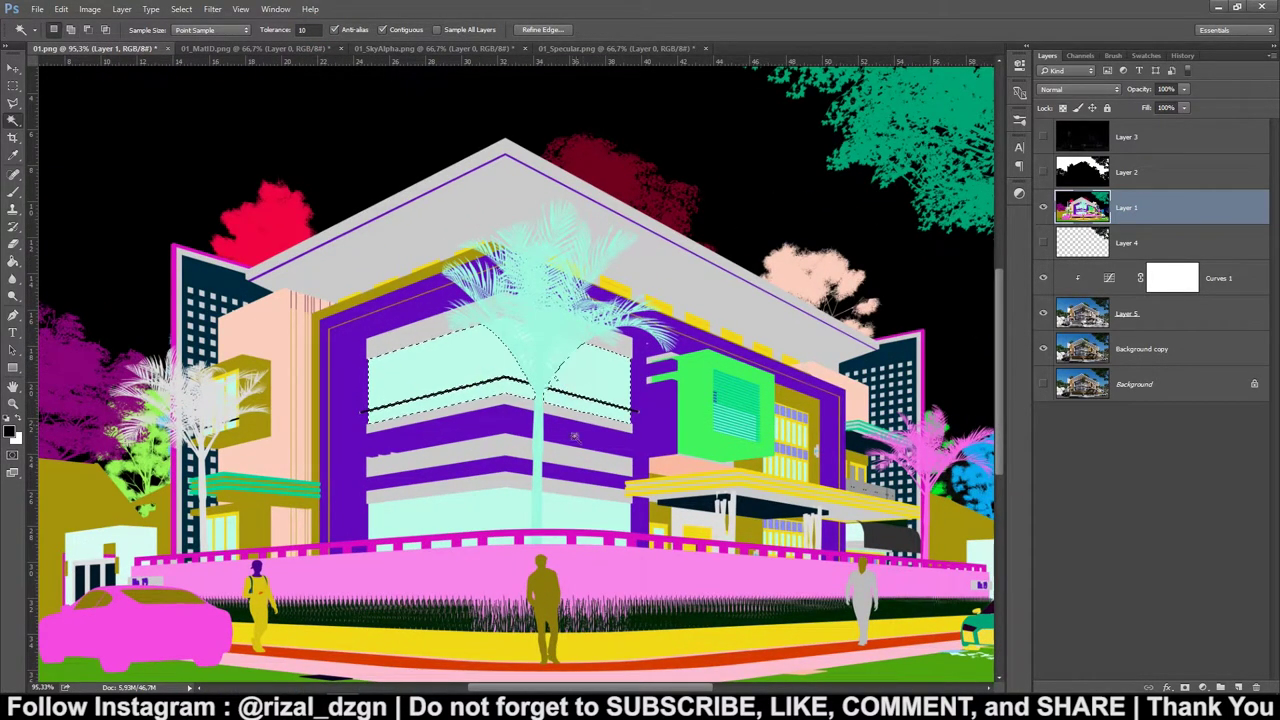
{"action": "left_click", "coordinate": [563, 507], "text": "shift"}
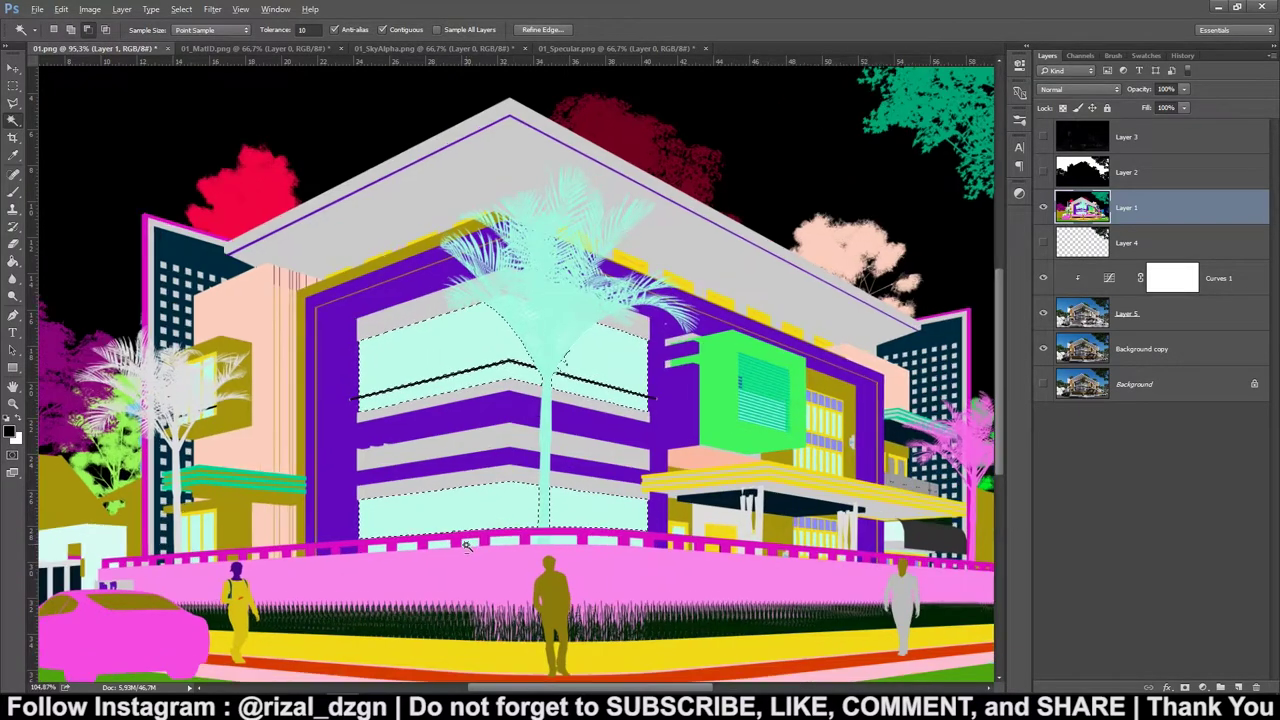
{"action": "scroll", "coordinate": [467, 545], "scroll_direction": "up", "scroll_amount": 3}
{"action": "left_click", "coordinate": [330, 550], "text": "shift"}
{"action": "left_click", "coordinate": [375, 547], "text": "shift"}
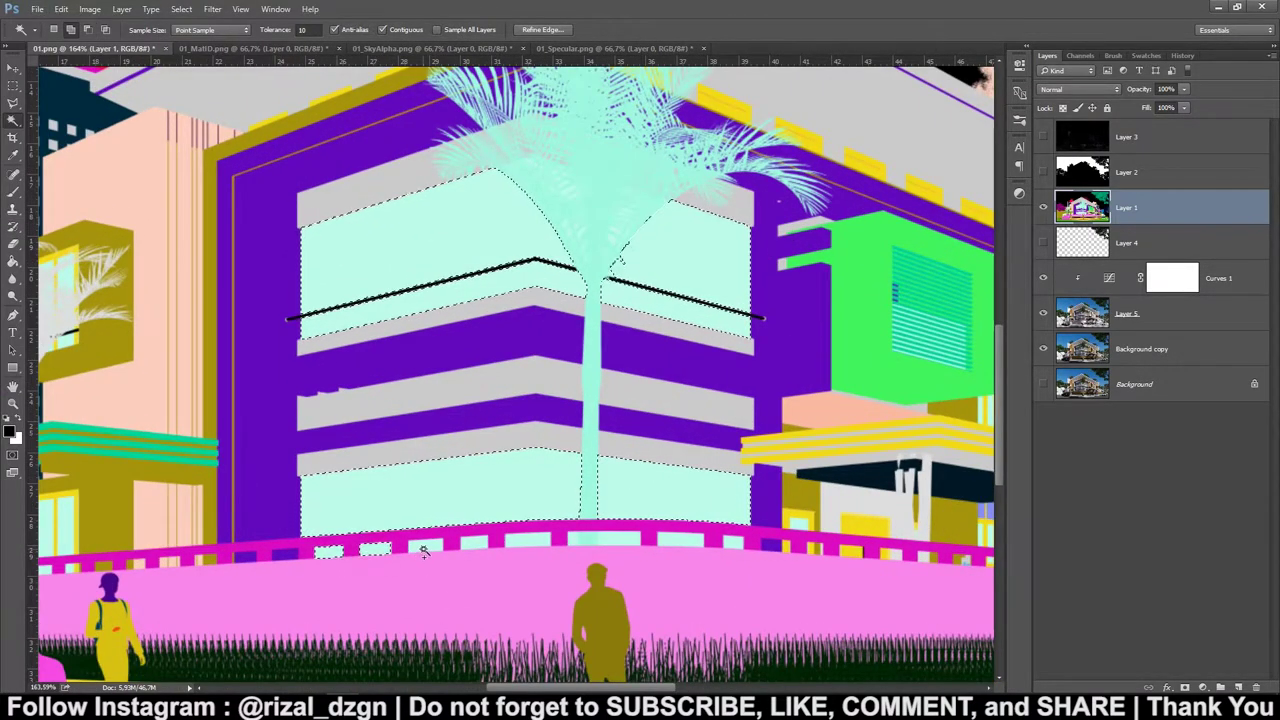
{"action": "left_click", "coordinate": [425, 545], "text": "shift"}
{"action": "left_click", "coordinate": [474, 546], "text": "shift"}
{"action": "left_click", "coordinate": [527, 543], "text": "shift"}
{"action": "left_click", "coordinate": [604, 541], "text": "shift"}
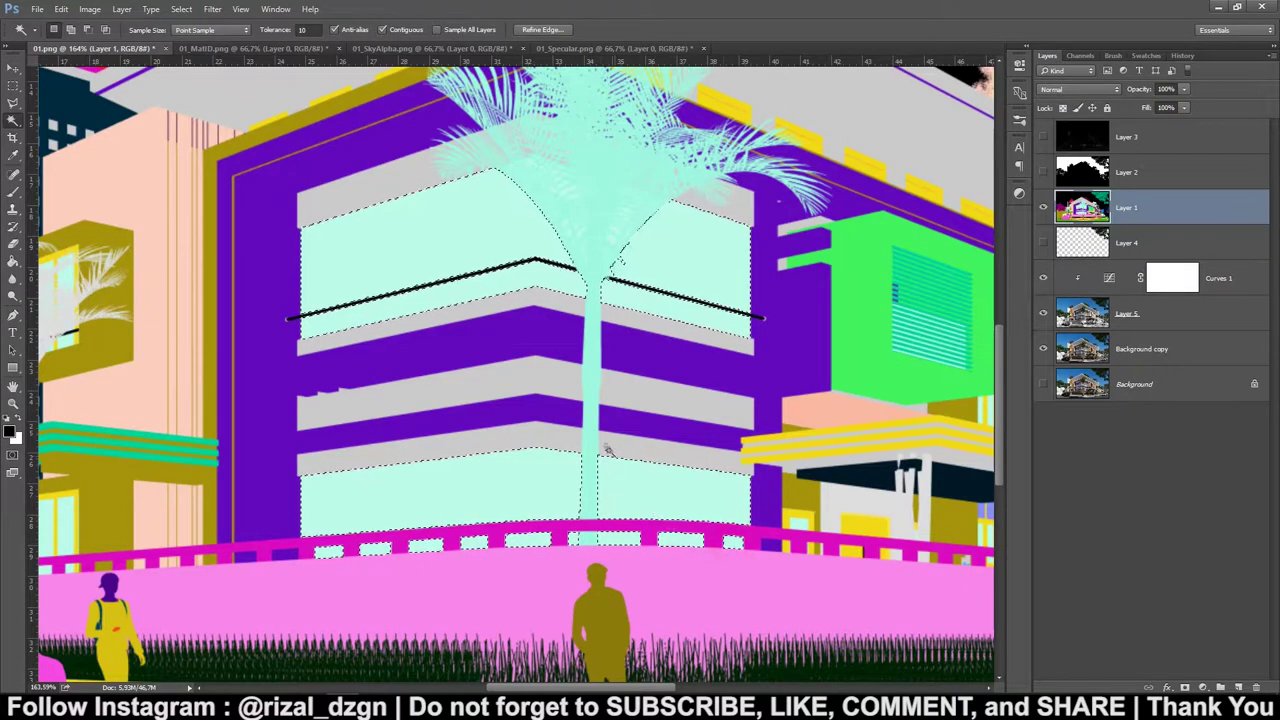
{"action": "scroll", "coordinate": [581, 388], "scroll_direction": "down", "scroll_amount": 5}
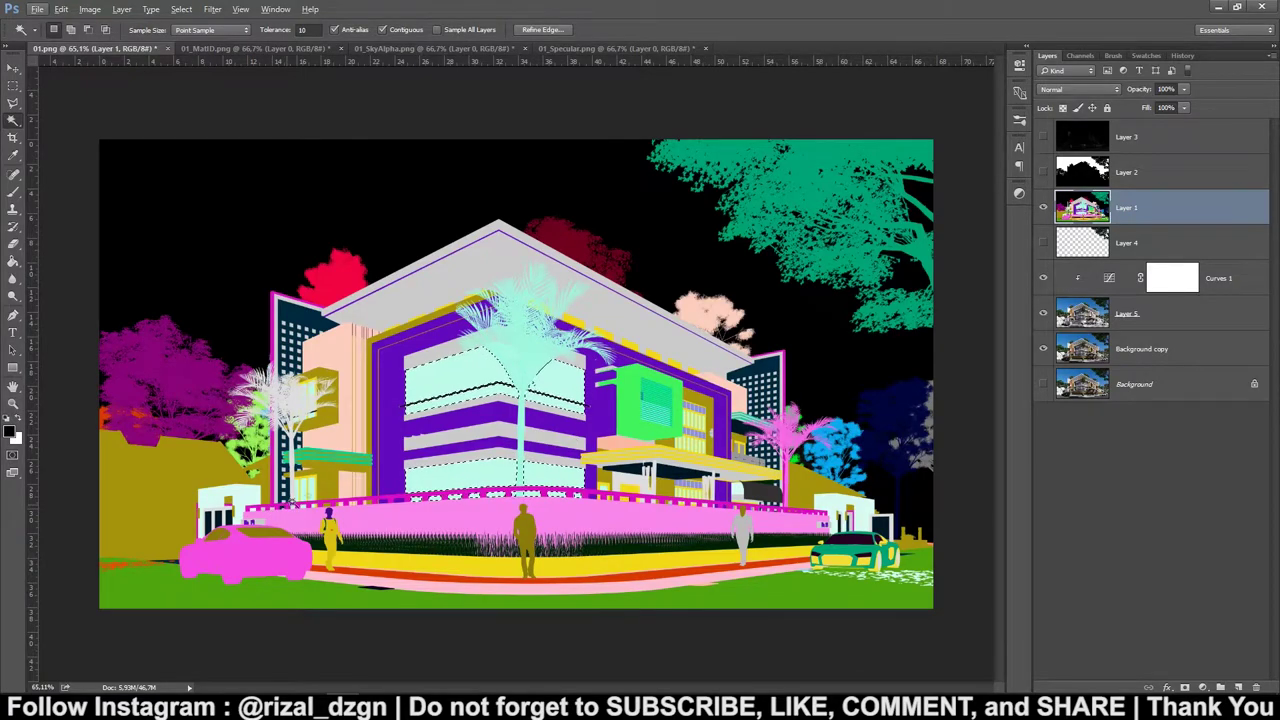
Reselect the cyan areas with Color Range and copy them from Background copy onto Layer 6.
{"action": "key", "text": "ctrl+d"}
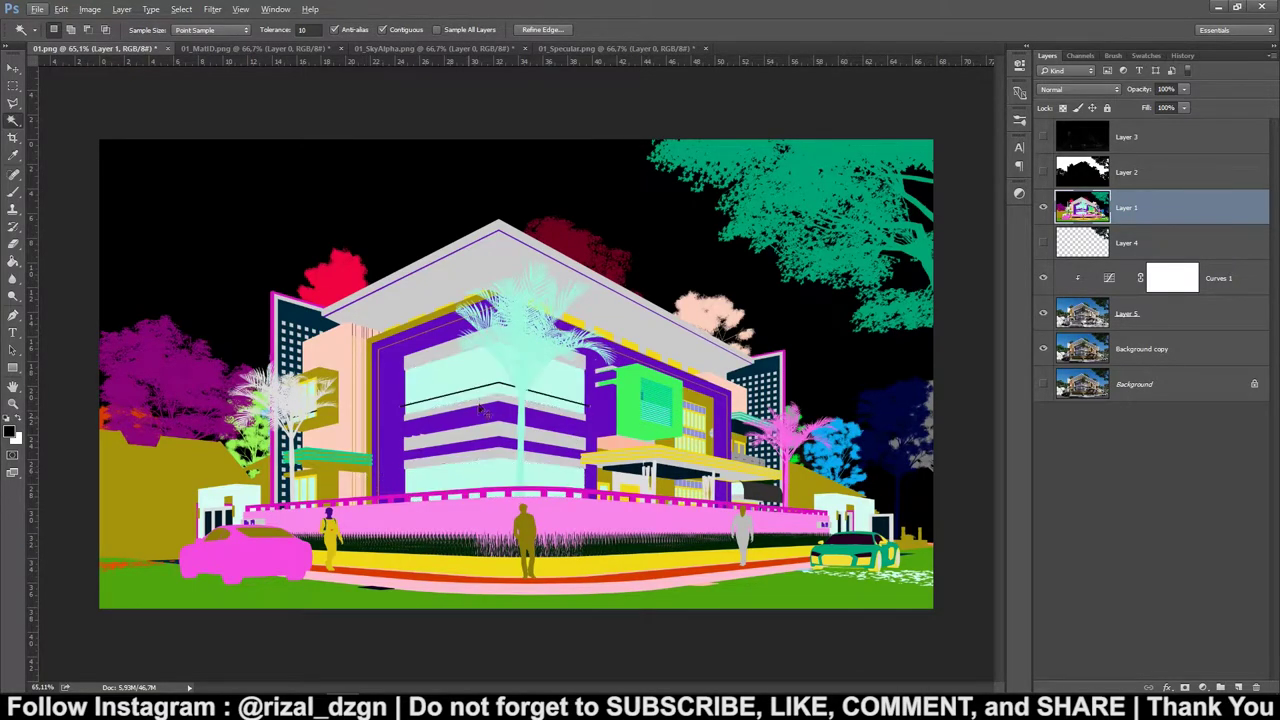
{"action": "right_click", "coordinate": [469, 377]}
{"action": "left_click", "coordinate": [515, 511]}
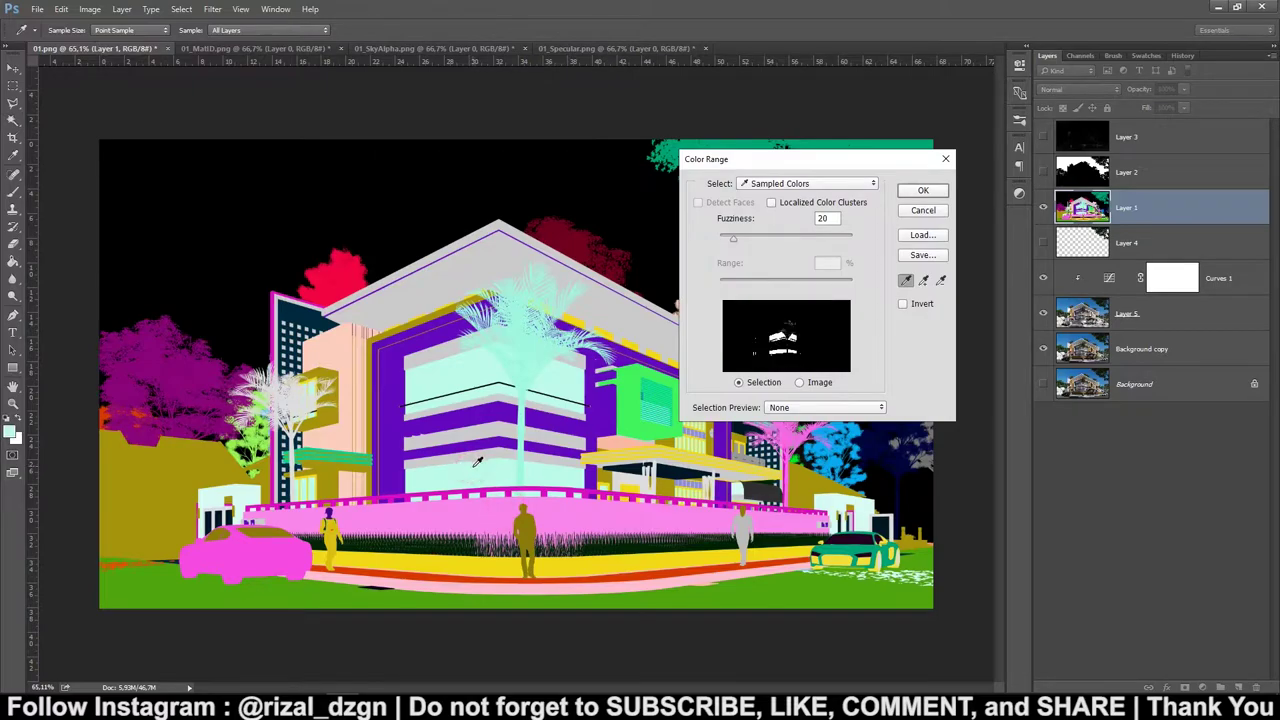
{"action": "mouse_move", "coordinate": [736, 241]}
{"action": "left_mouse_down"}
{"action": "mouse_move", "coordinate": [762, 245]}
{"action": "mouse_move", "coordinate": [743, 250]}
{"action": "left_mouse_up"}
{"action": "left_click", "coordinate": [923, 190]}
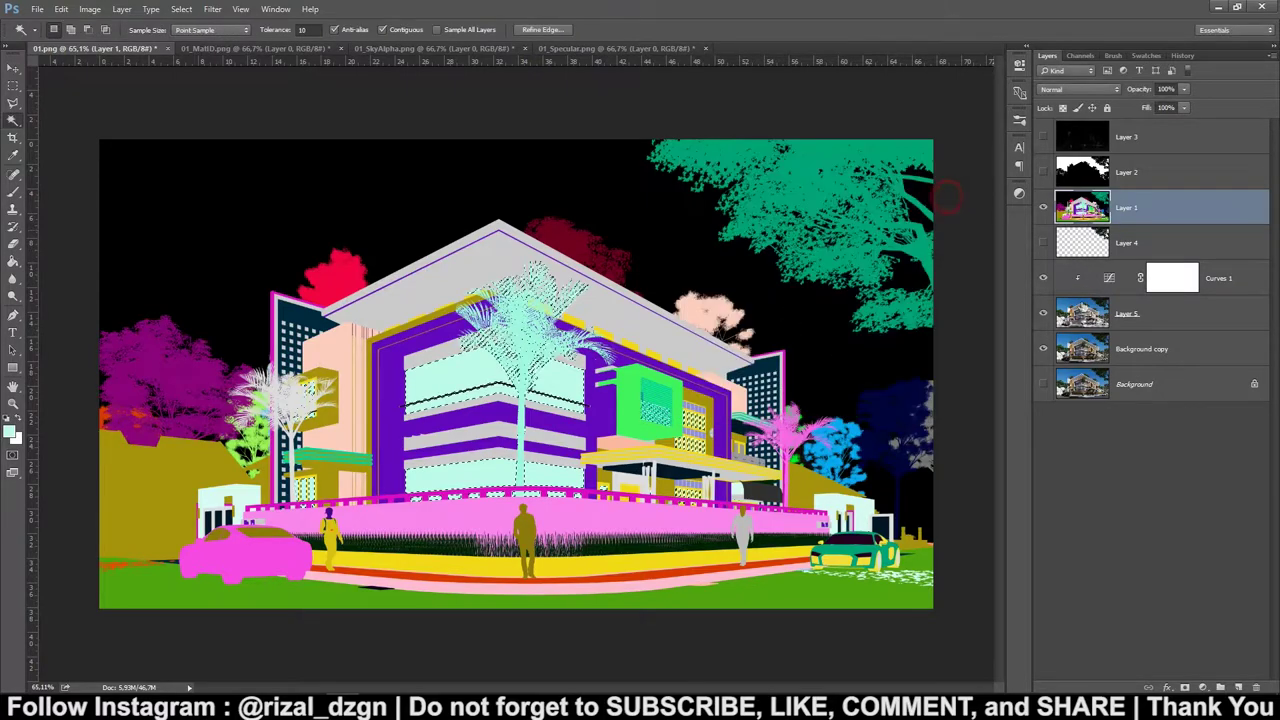
{"action": "left_click", "coordinate": [1160, 349]}
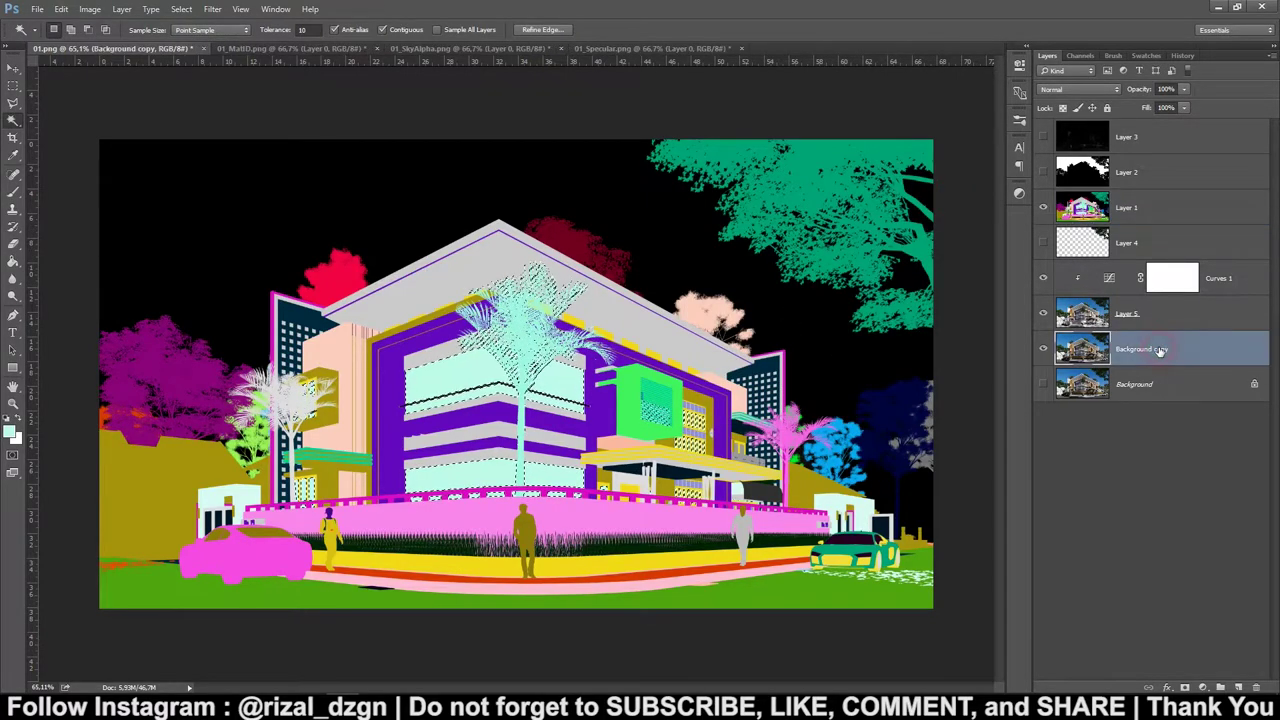
{"action": "key", "text": "ctrl+j"}
{"action": "left_click", "coordinate": [1044, 208]}
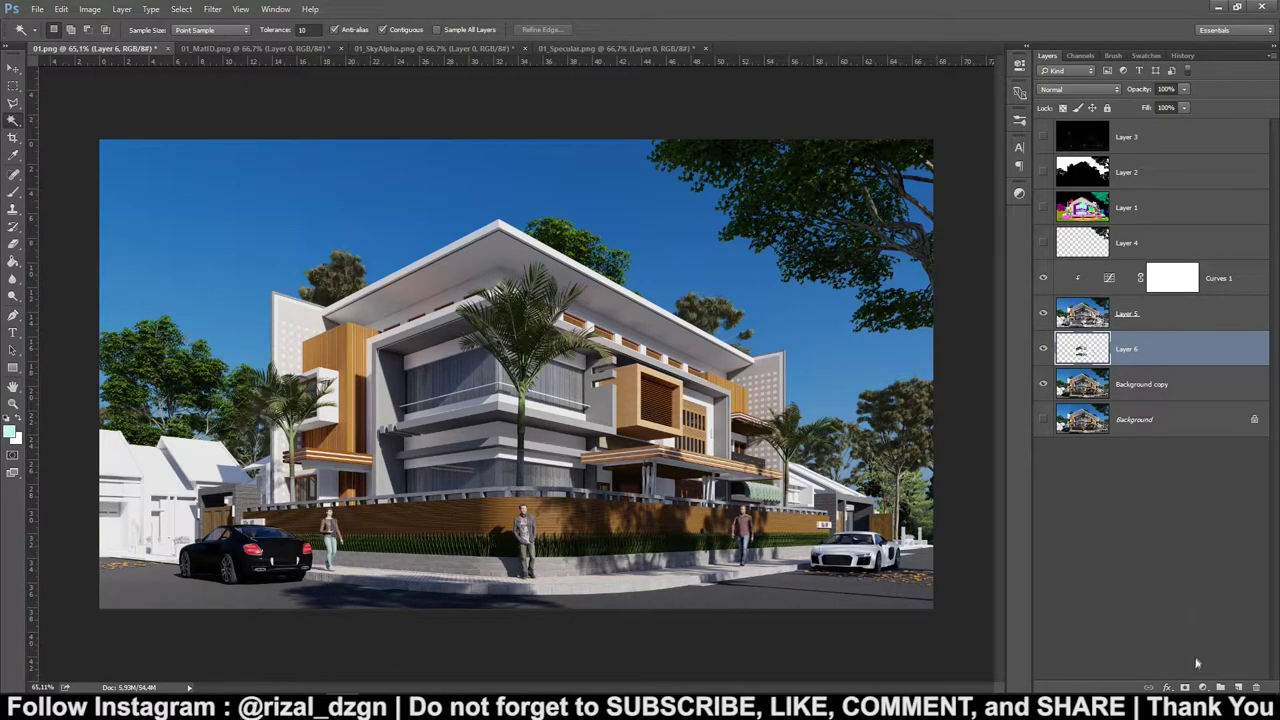
{"action": "left_click", "coordinate": [1203, 688]}
Add a Curves 2 adjustment clipped to Layer 6 that slightly darkens the walls.
{"action": "left_click", "coordinate": [1186, 474]}
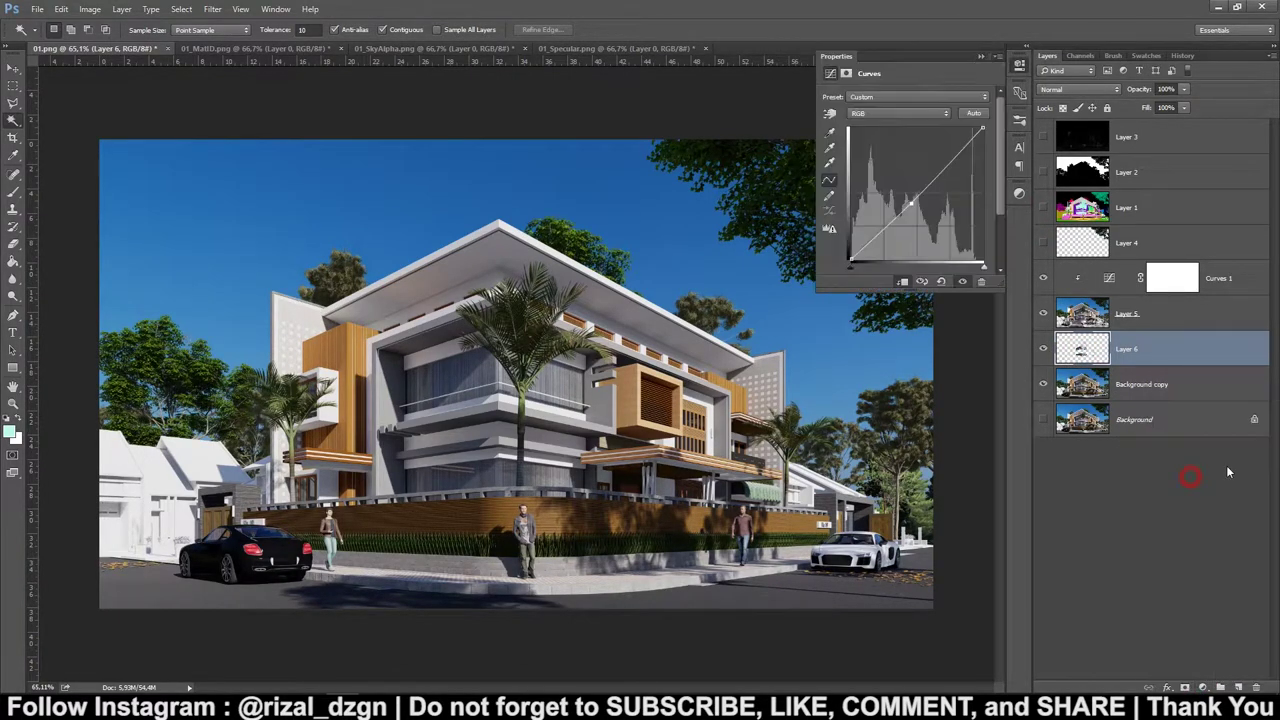
{"action": "left_click", "coordinate": [980, 56]}
{"action": "left_click", "coordinate": [1196, 366], "text": "alt"}
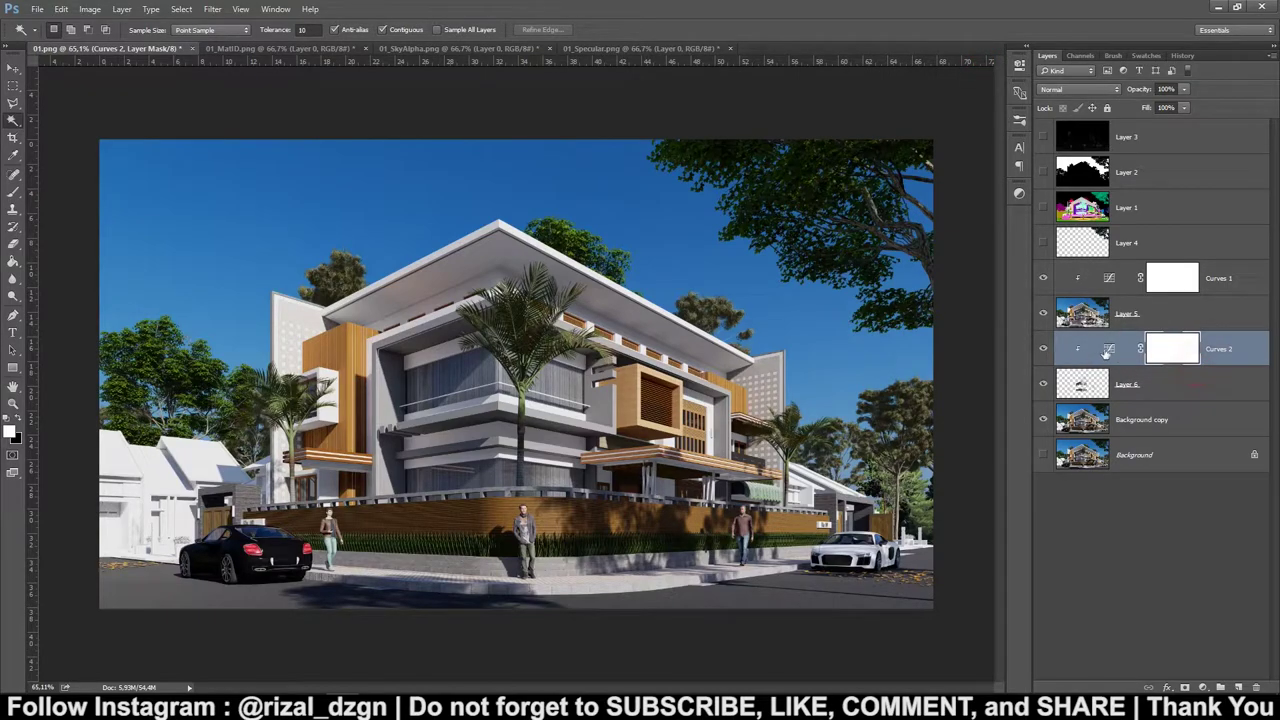
{"action": "double_click", "coordinate": [1108, 349]}
{"action": "left_click_drag", "start_coordinate": [912, 198], "coordinate": [925, 210]}
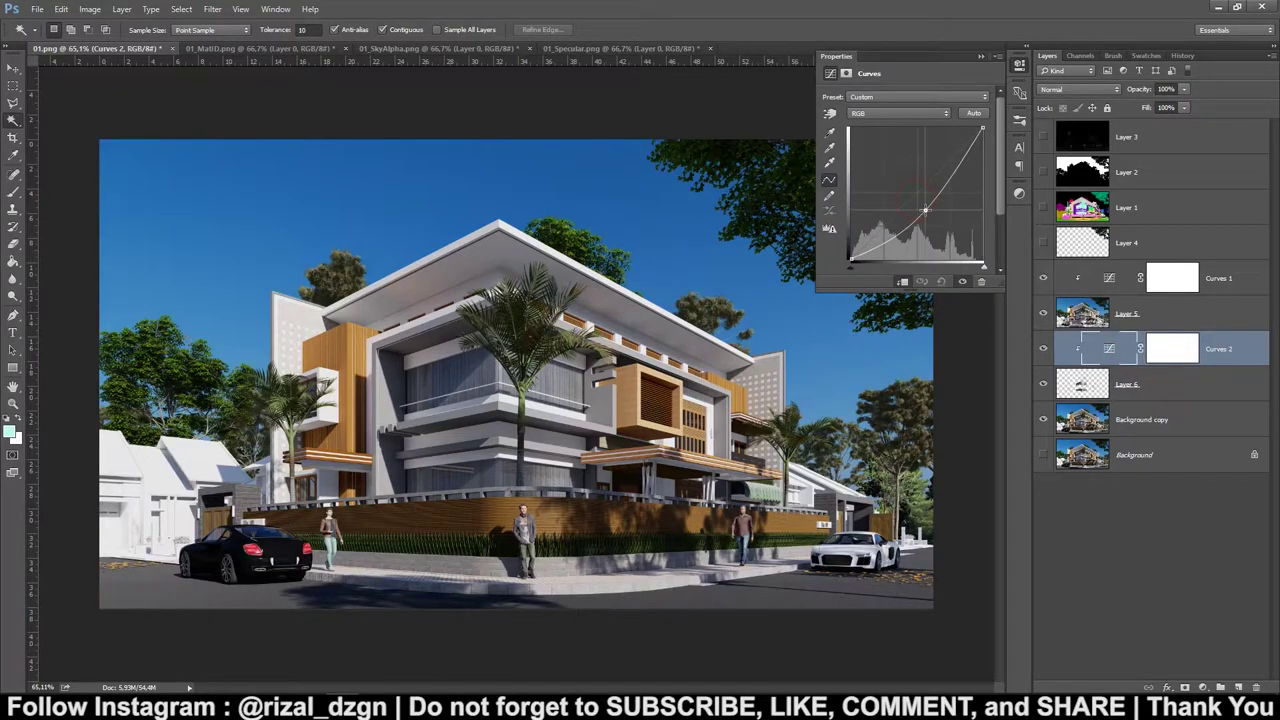
{"action": "left_click", "coordinate": [980, 56]}
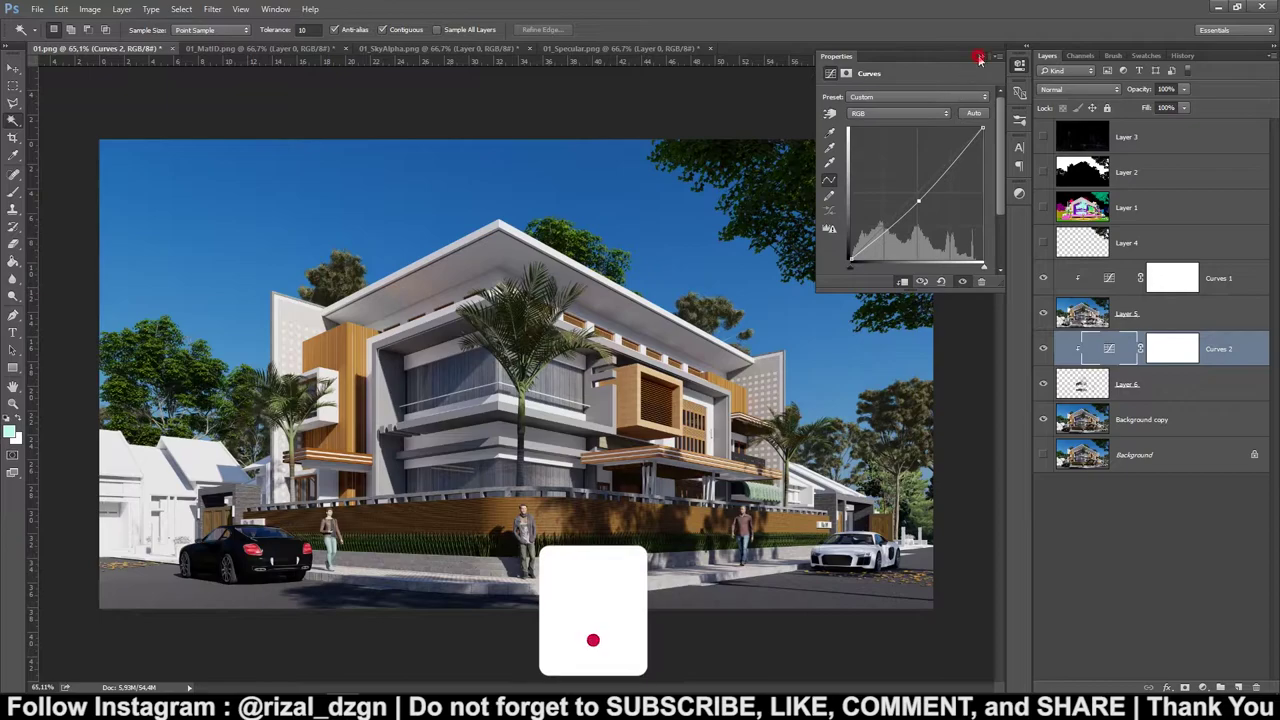
Move Layer 6 and Curves 2 above Curves 1, refine the curve, and select Background copy through Curves 2.
{"action": "left_click", "coordinate": [1181, 401], "text": "shift"}
{"action": "left_click_drag", "start_coordinate": [1181, 401], "coordinate": [1127, 262]}
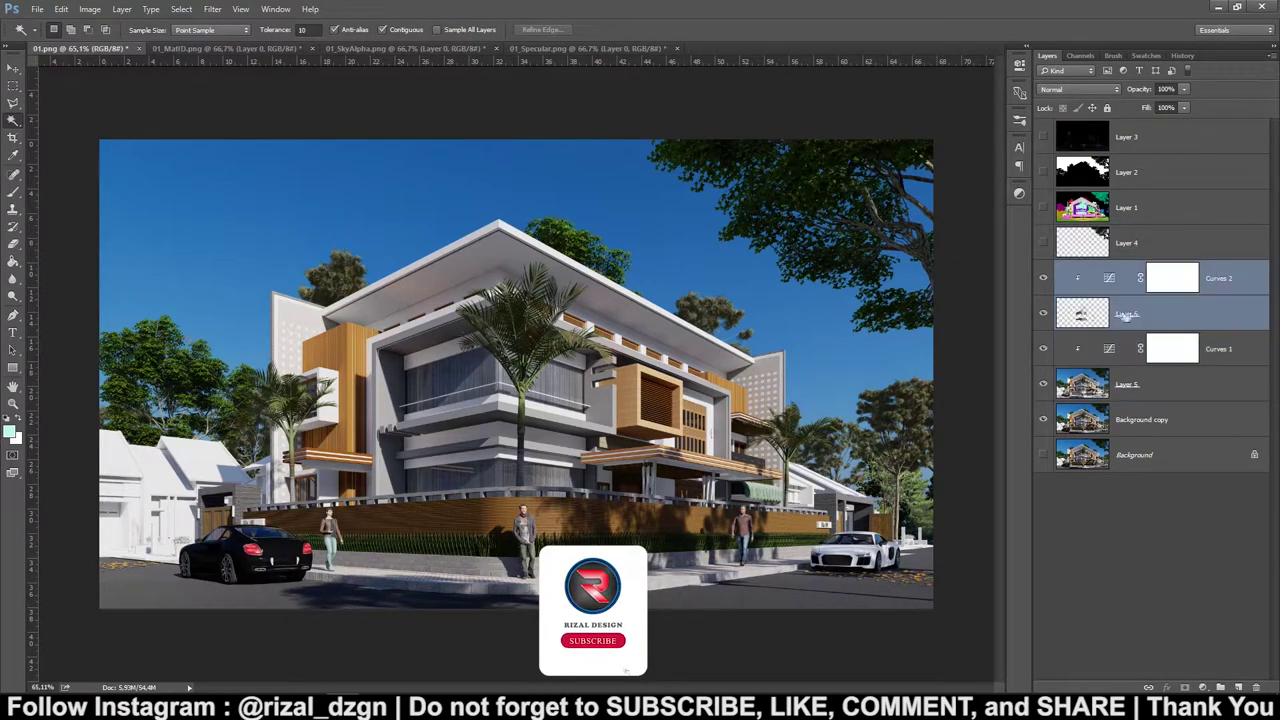
{"action": "double_click", "coordinate": [1101, 282]}
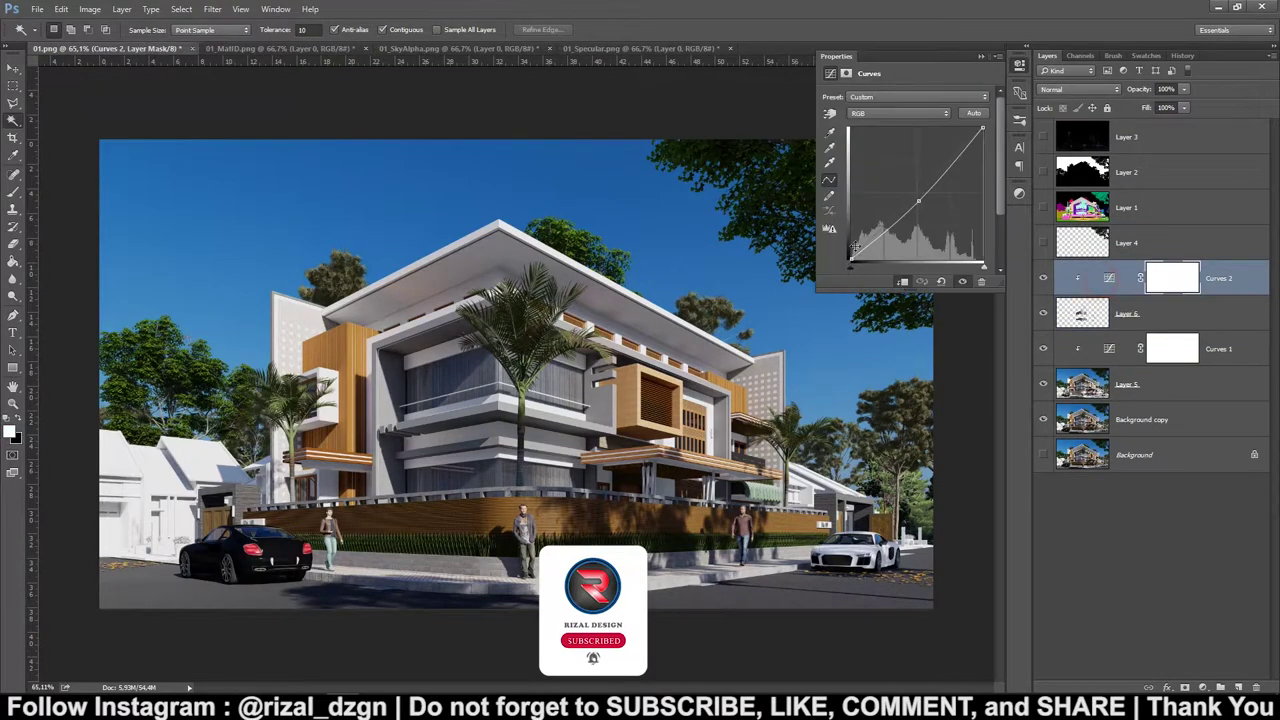
{"action": "left_click_drag", "start_coordinate": [920, 203], "coordinate": [905, 200]}
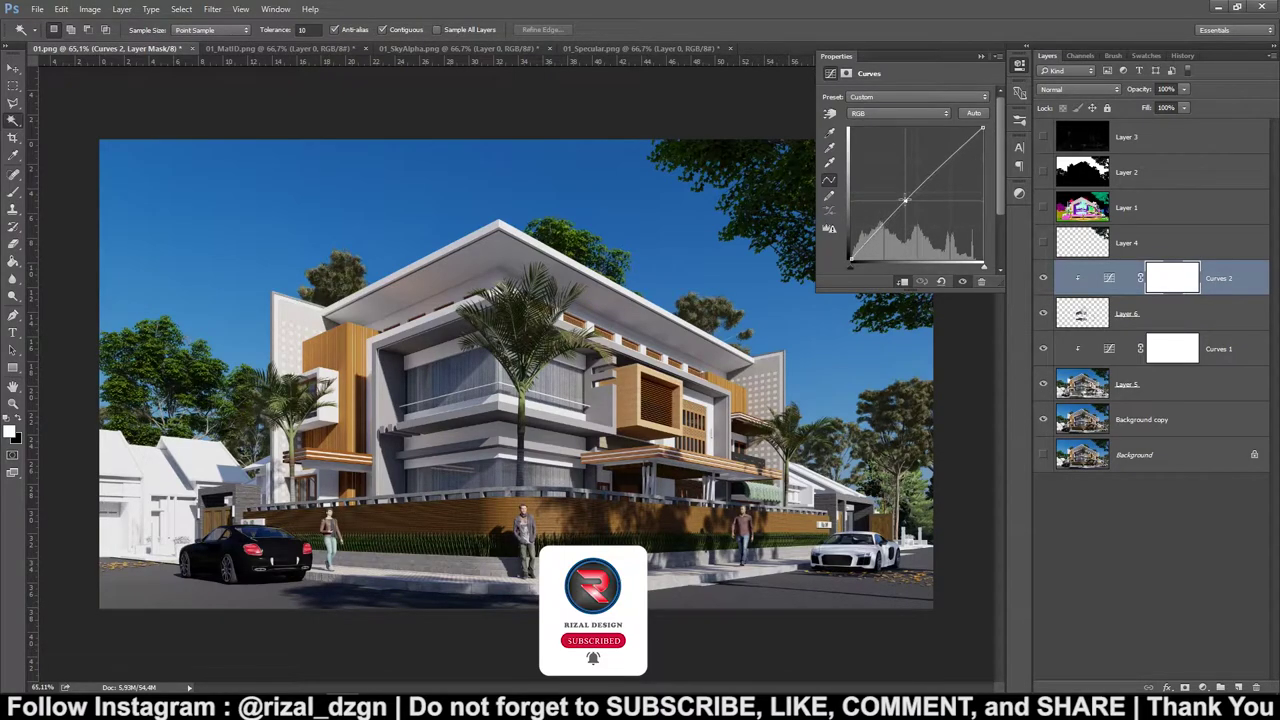
{"action": "left_click_drag", "start_coordinate": [907, 200], "coordinate": [913, 203]}
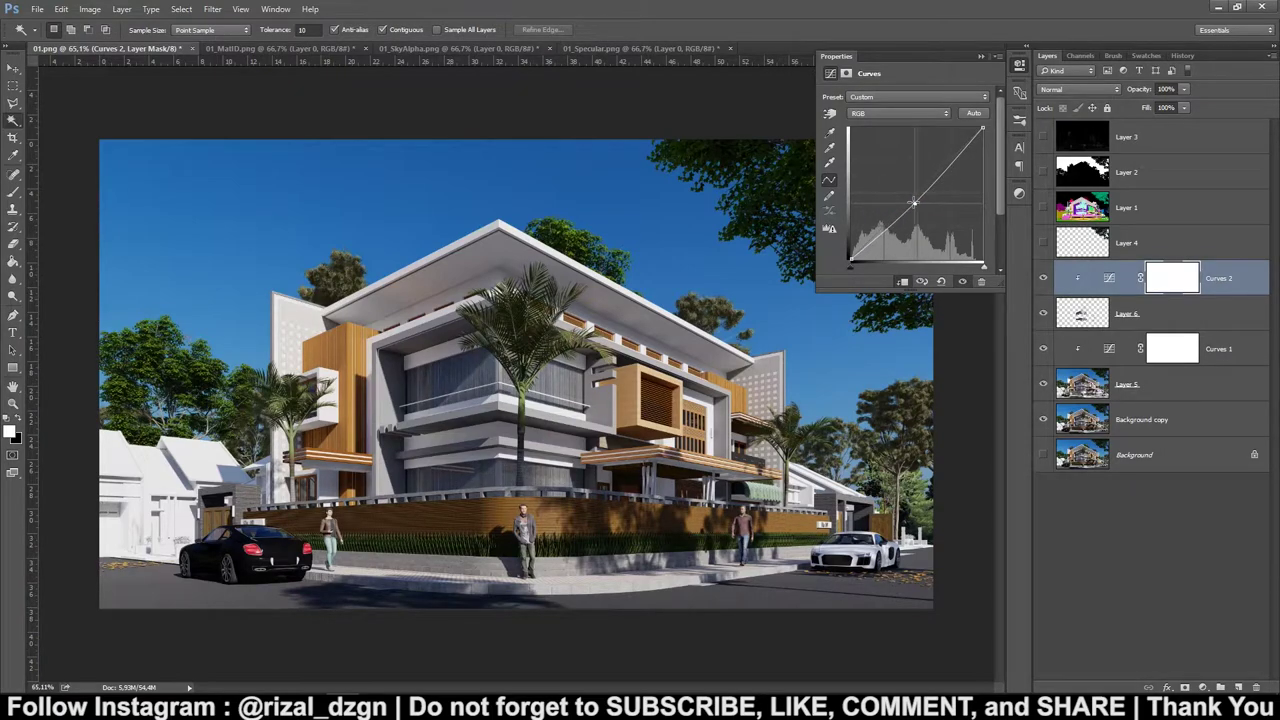
{"action": "left_click", "coordinate": [981, 56]}
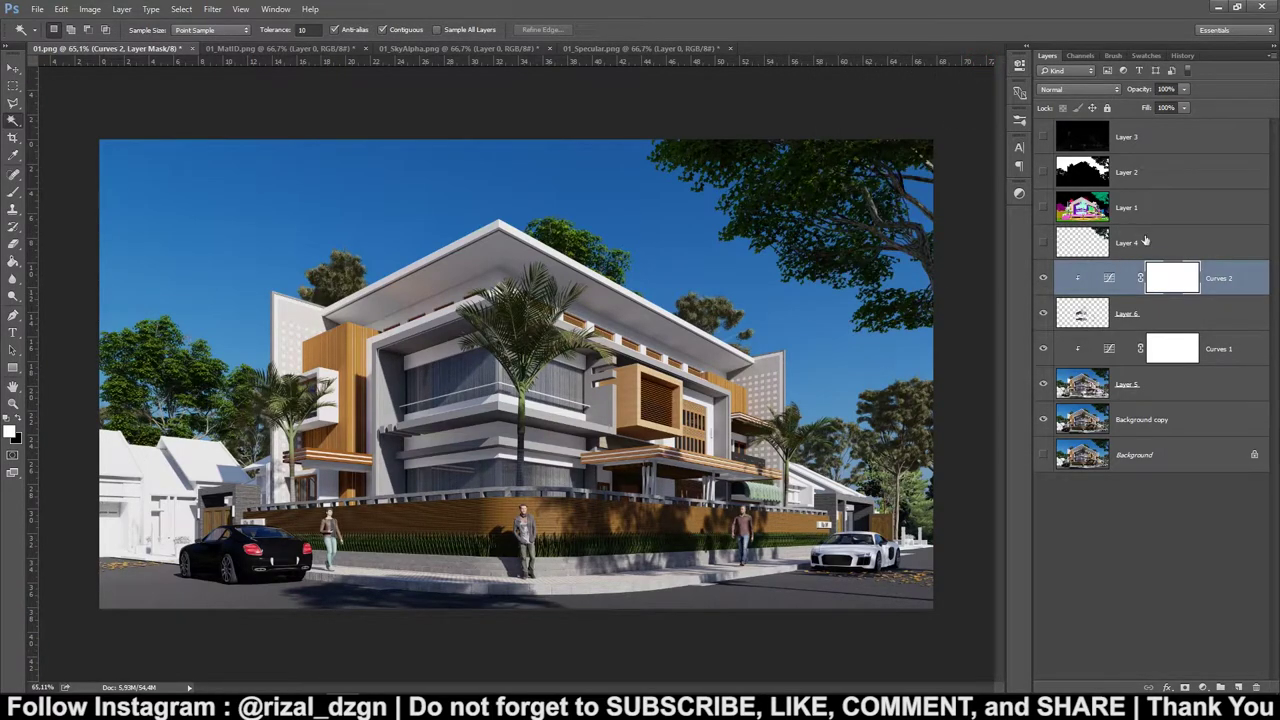
{"action": "left_click", "coordinate": [1180, 422], "text": "shift"}
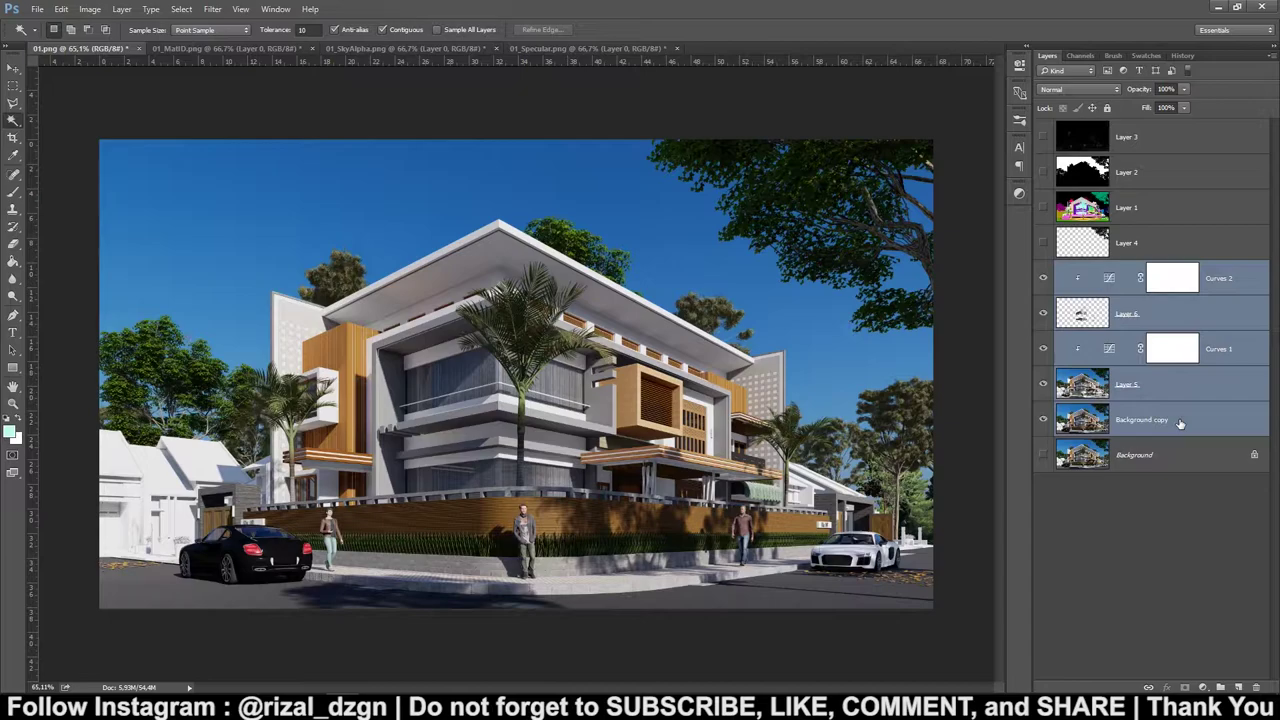
Group the selected layers as '01' and stamp a merged Layer 7 above the group.
{"action": "key", "text": "ctrl+g"}
{"action": "key", "text": "ctrl+shift+alt+e"}
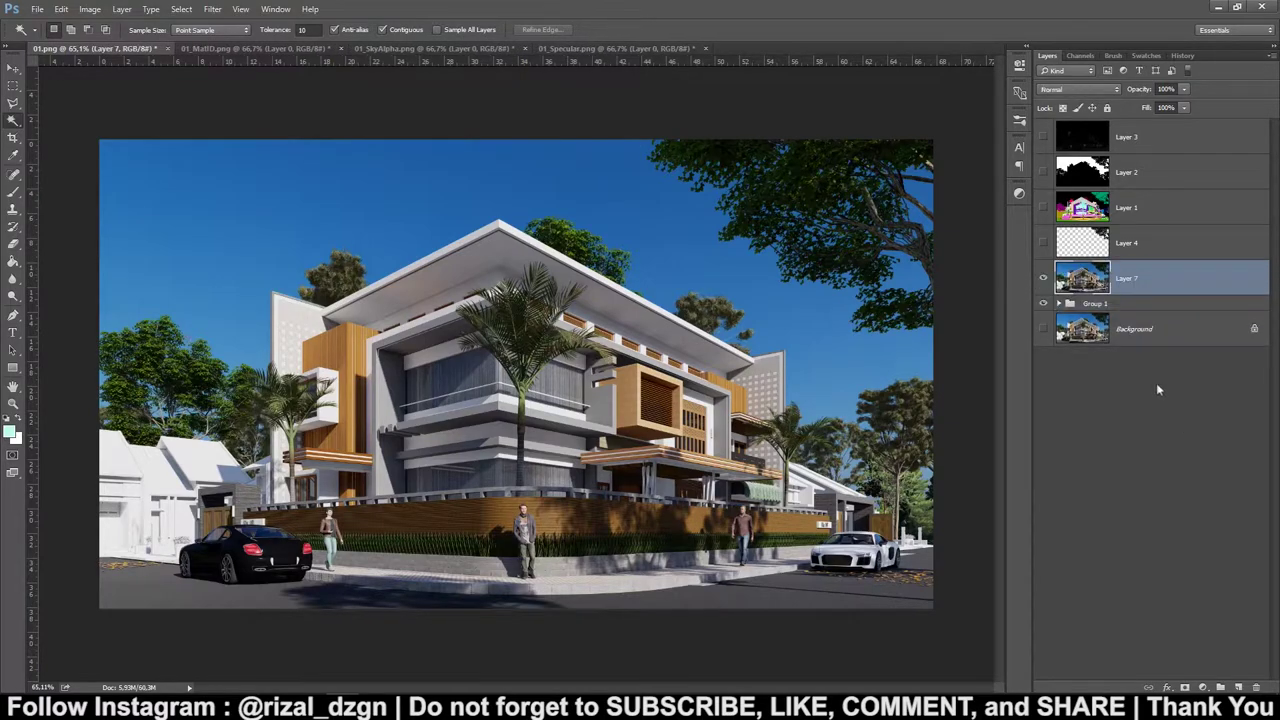
{"action": "double_click", "coordinate": [1090, 303]}
{"action": "type", "text": "01"}
{"action": "key", "text": "Return"}
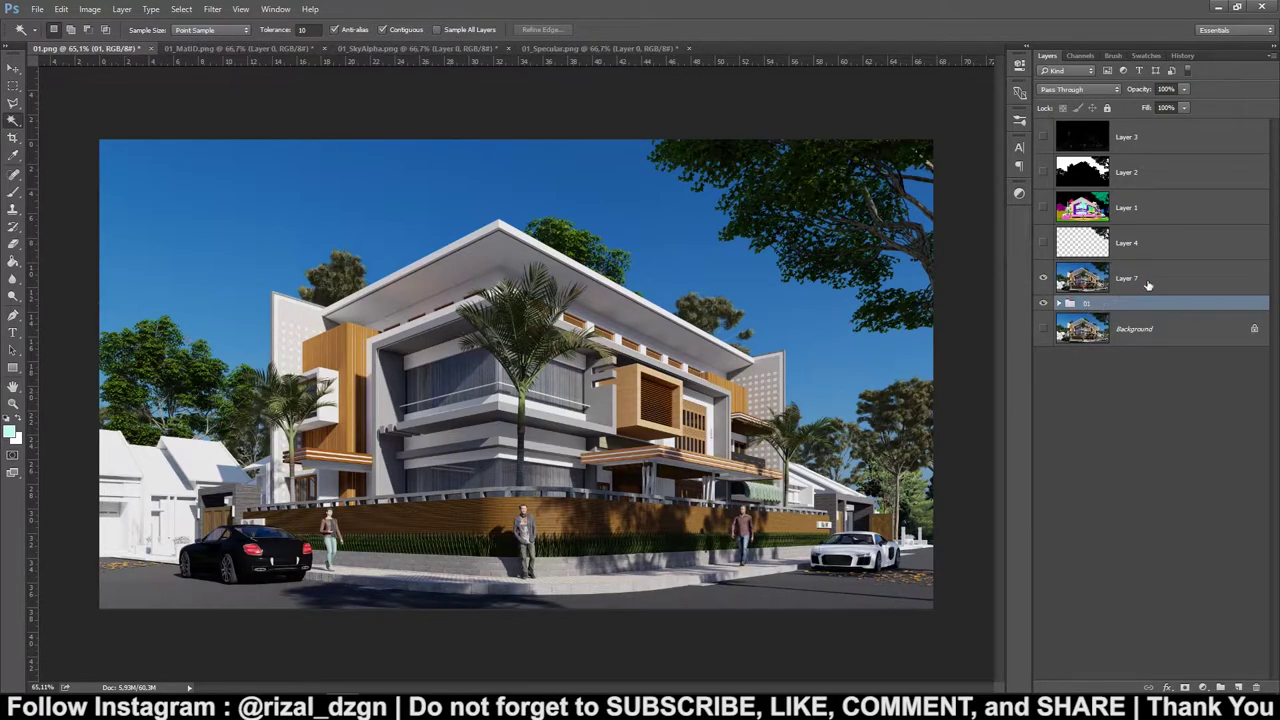
{"action": "left_click", "coordinate": [1086, 285]}
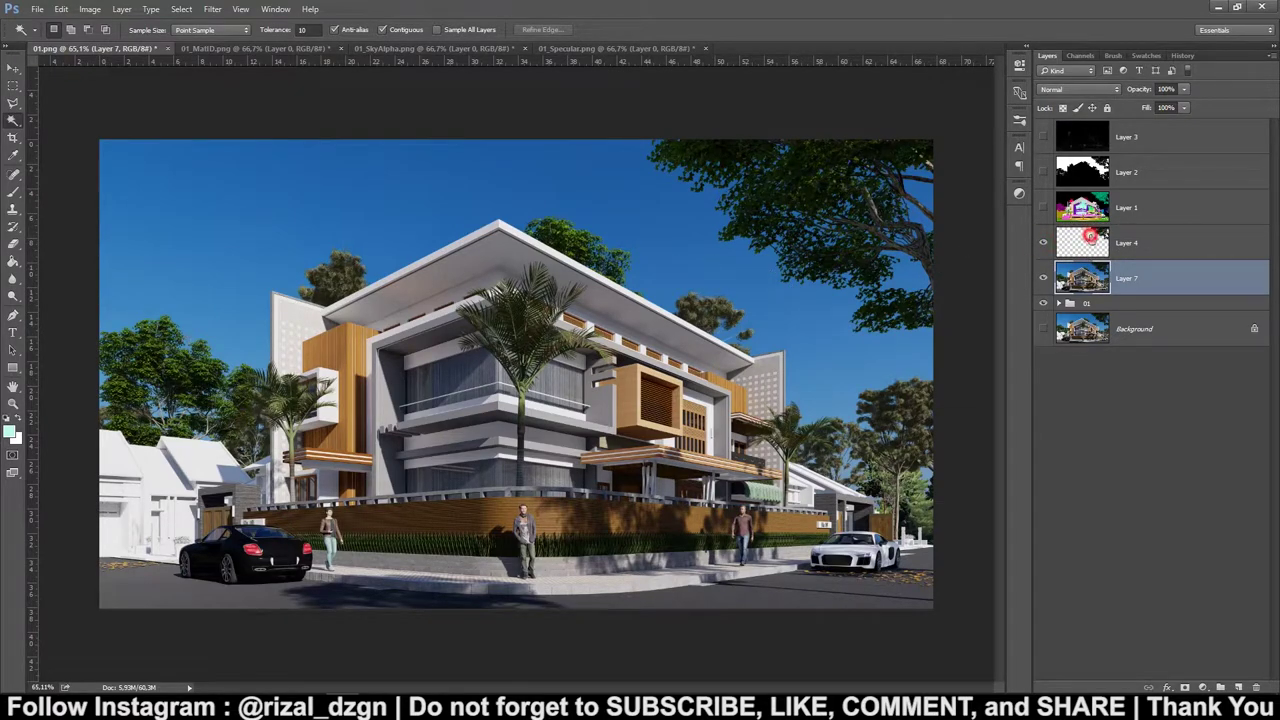
Slide the tree overlay Layer 4 leftward across the render.
{"action": "left_click", "coordinate": [1090, 242]}
{"action": "key", "text": "v"}
{"action": "left_click_drag", "start_coordinate": [829, 236], "coordinate": [522, 197]}
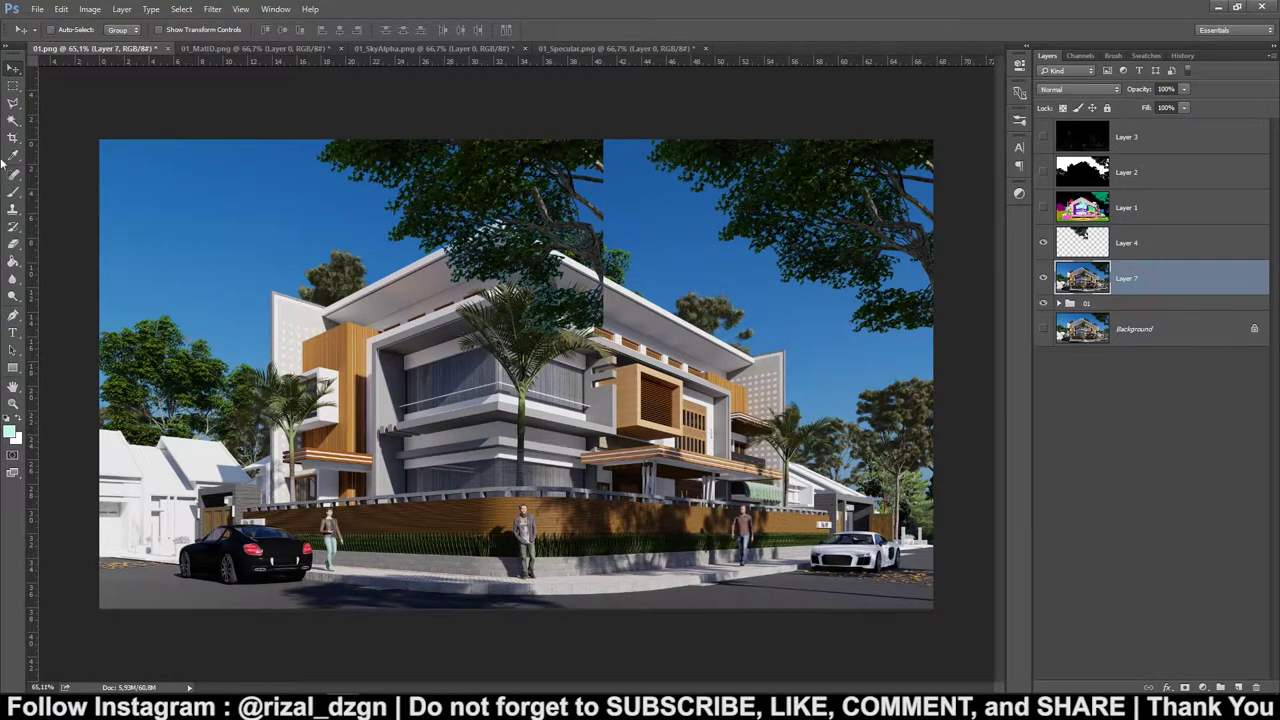
Crop in the left and right sides and extend the canvas upward above the sky.
{"action": "left_click", "coordinate": [13, 138]}
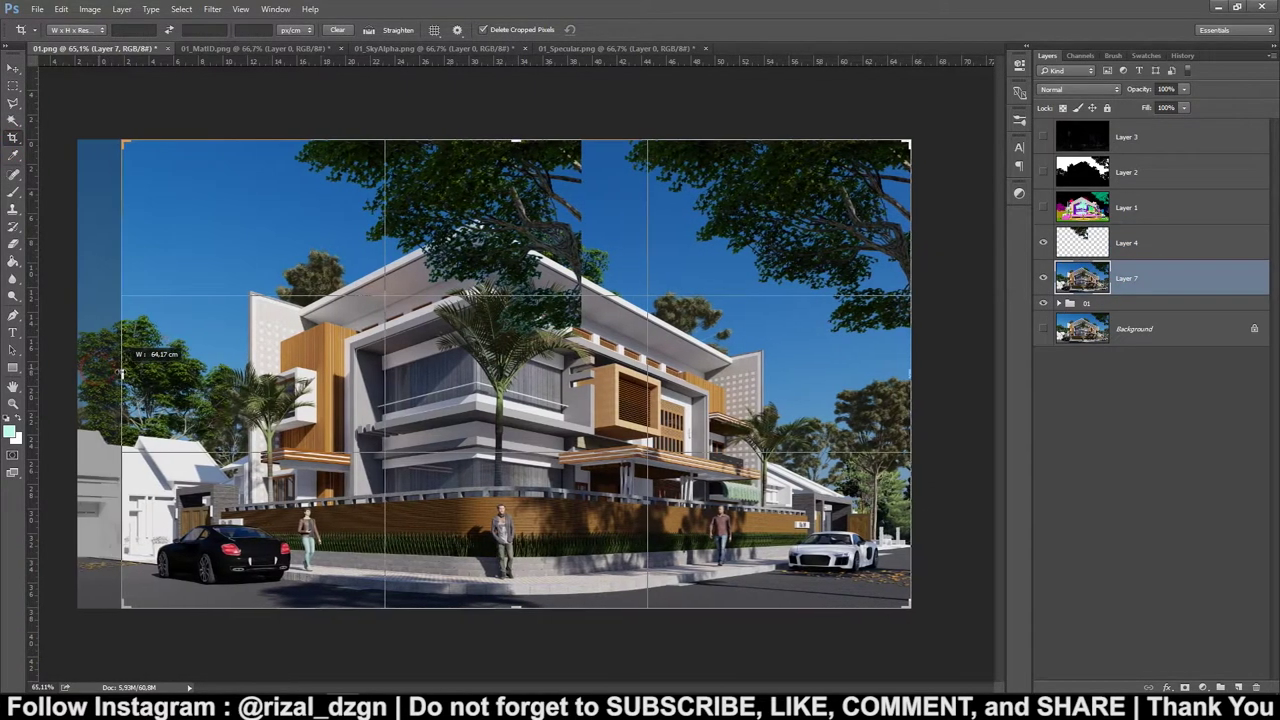
{"action": "left_click_drag", "start_coordinate": [100, 373], "coordinate": [175, 373]}
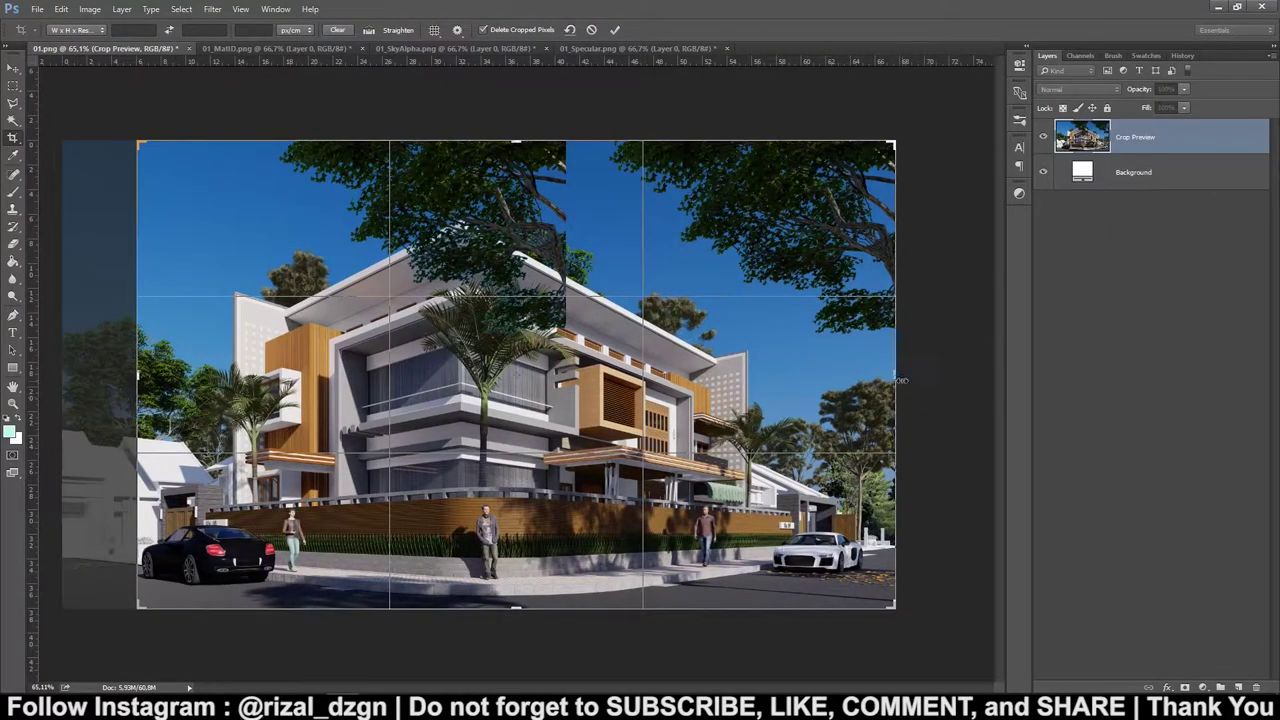
{"action": "left_click_drag", "start_coordinate": [901, 380], "coordinate": [882, 380]}
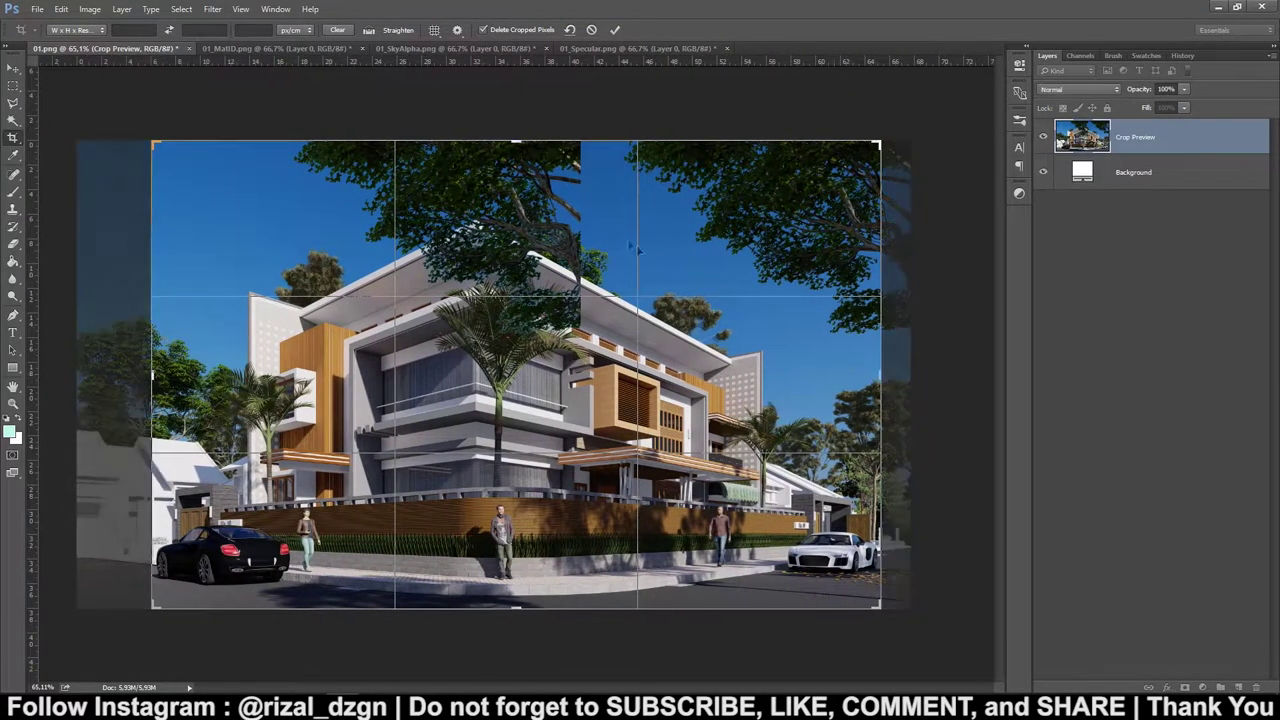
{"action": "left_click_drag", "start_coordinate": [512, 143], "coordinate": [515, 76]}
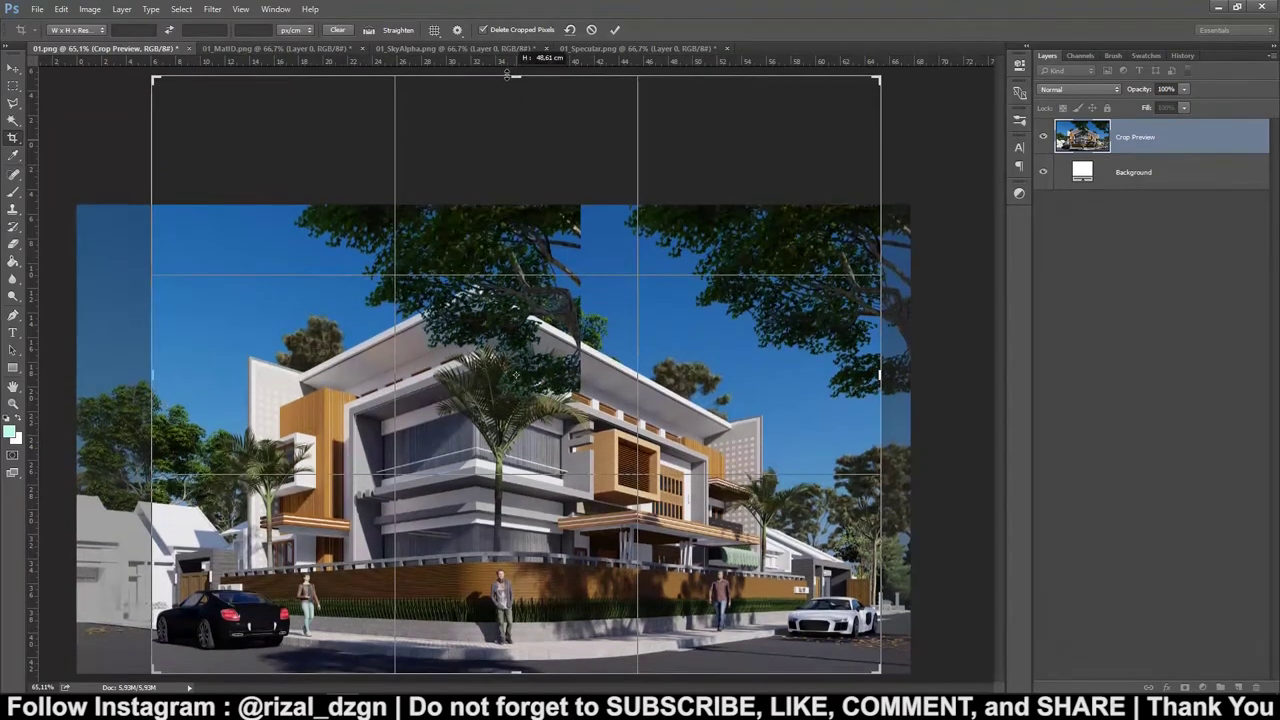
{"action": "key", "text": "Return"}
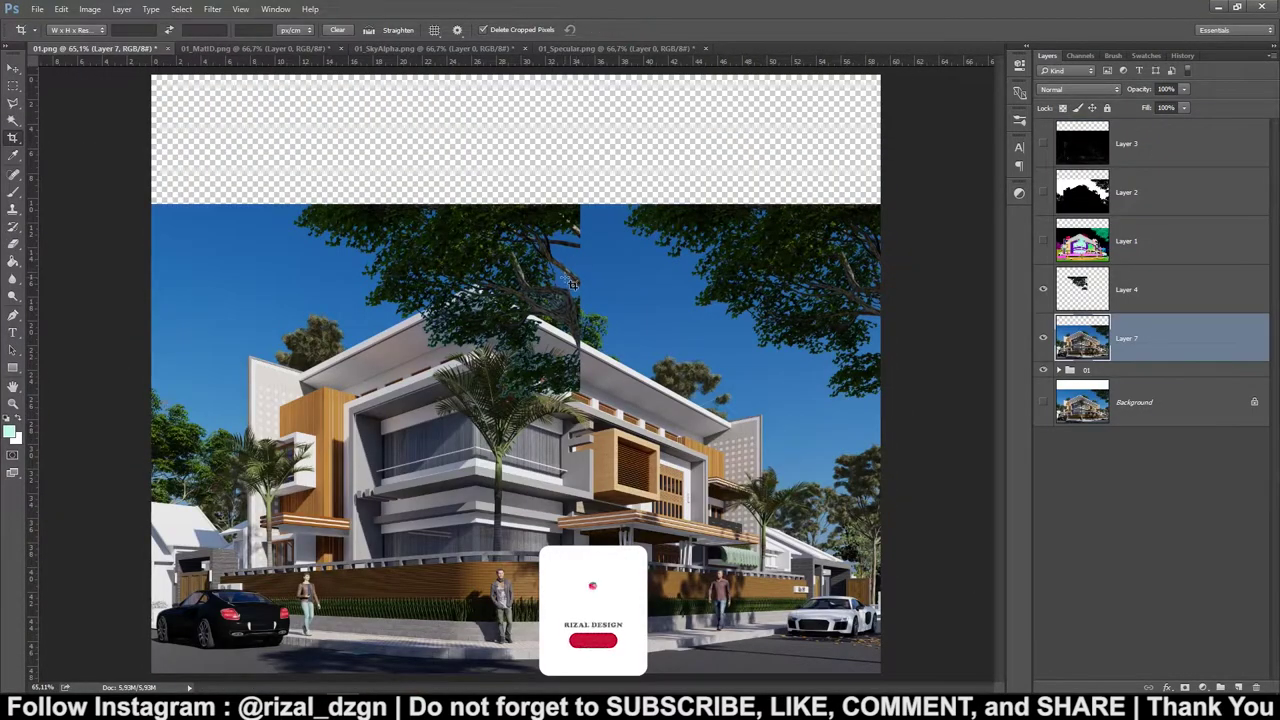
Move the tree overlay Layer 4 up into the canvas's top-right corner.
{"action": "scroll", "coordinate": [516, 320], "scroll_direction": "down", "scroll_amount": 1}
{"action": "scroll", "coordinate": [516, 320], "scroll_direction": "down", "scroll_amount": 1}
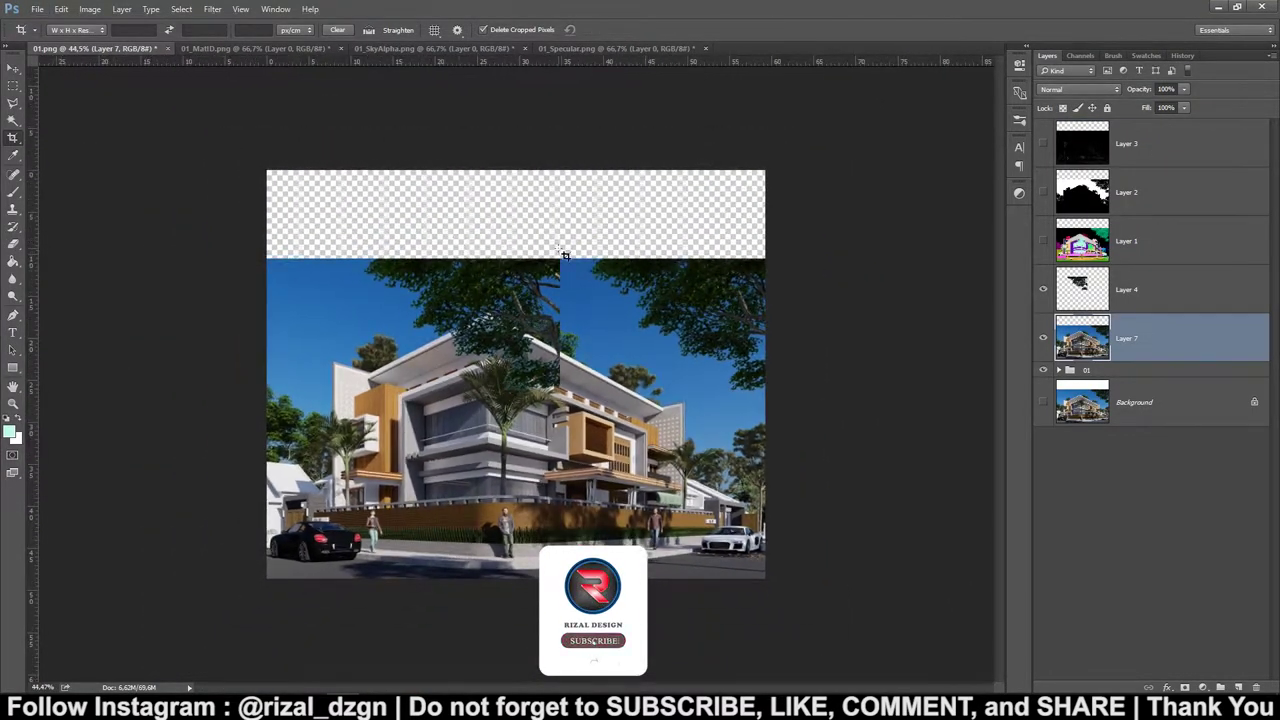
{"action": "left_click", "coordinate": [13, 67]}
{"action": "mouse_move", "coordinate": [441, 292]}
{"action": "left_mouse_down"}
{"action": "mouse_move", "coordinate": [531, 279]}
{"action": "mouse_move", "coordinate": [1100, 298]}
{"action": "left_mouse_up"}
{"action": "left_click", "coordinate": [1120, 290]}
{"action": "mouse_move", "coordinate": [545, 290]}
{"action": "left_mouse_down"}
{"action": "mouse_move", "coordinate": [771, 206]}
{"action": "mouse_move", "coordinate": [765, 189]}
{"action": "left_mouse_up"}
Show the colour ID map on Layer 1 and make it the active layer.
{"action": "left_click", "coordinate": [1123, 342]}
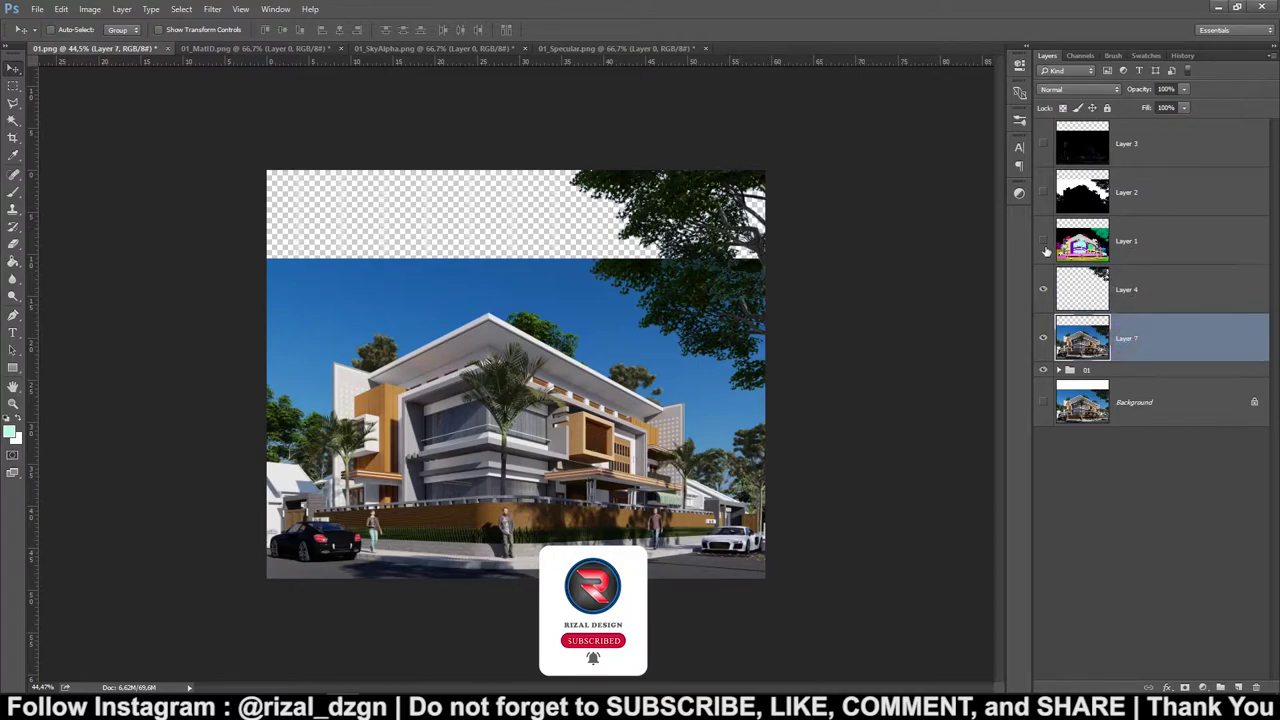
{"action": "left_click", "coordinate": [1043, 241]}
{"action": "left_click", "coordinate": [1150, 241]}
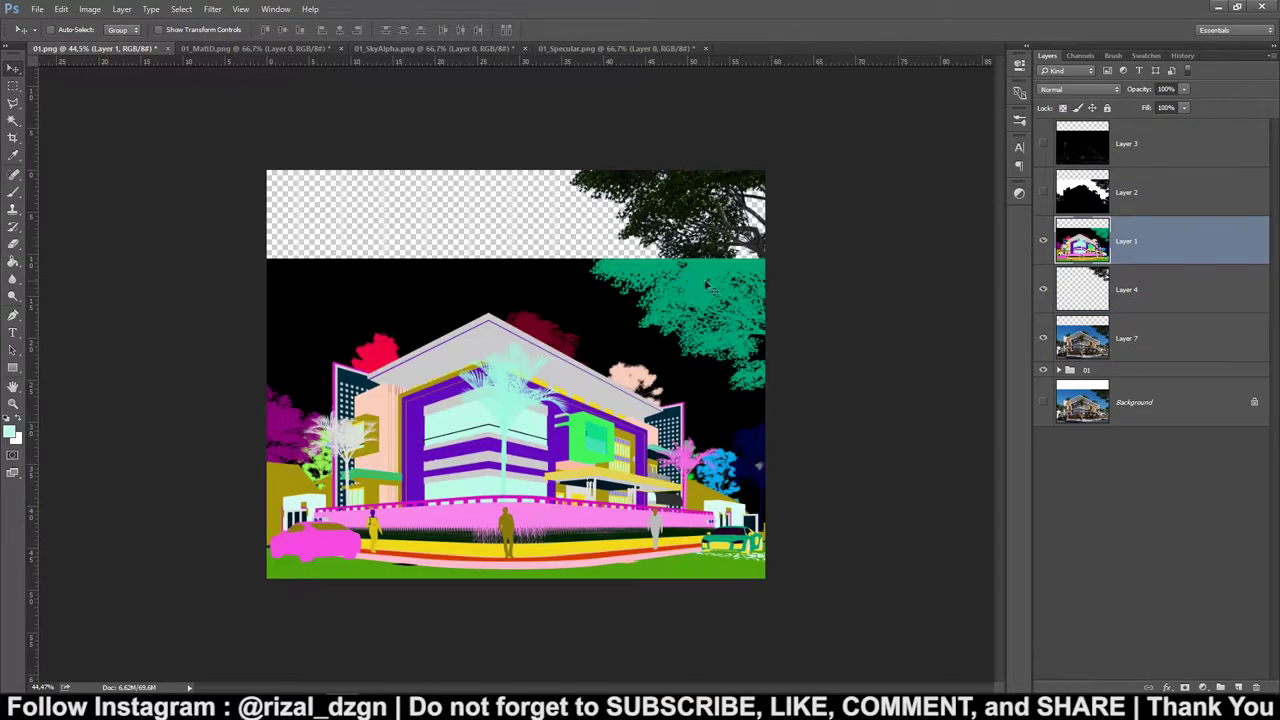
Select the green tree area with the Magic Wand at Tolerance 100.
{"action": "left_click", "coordinate": [12, 120]}
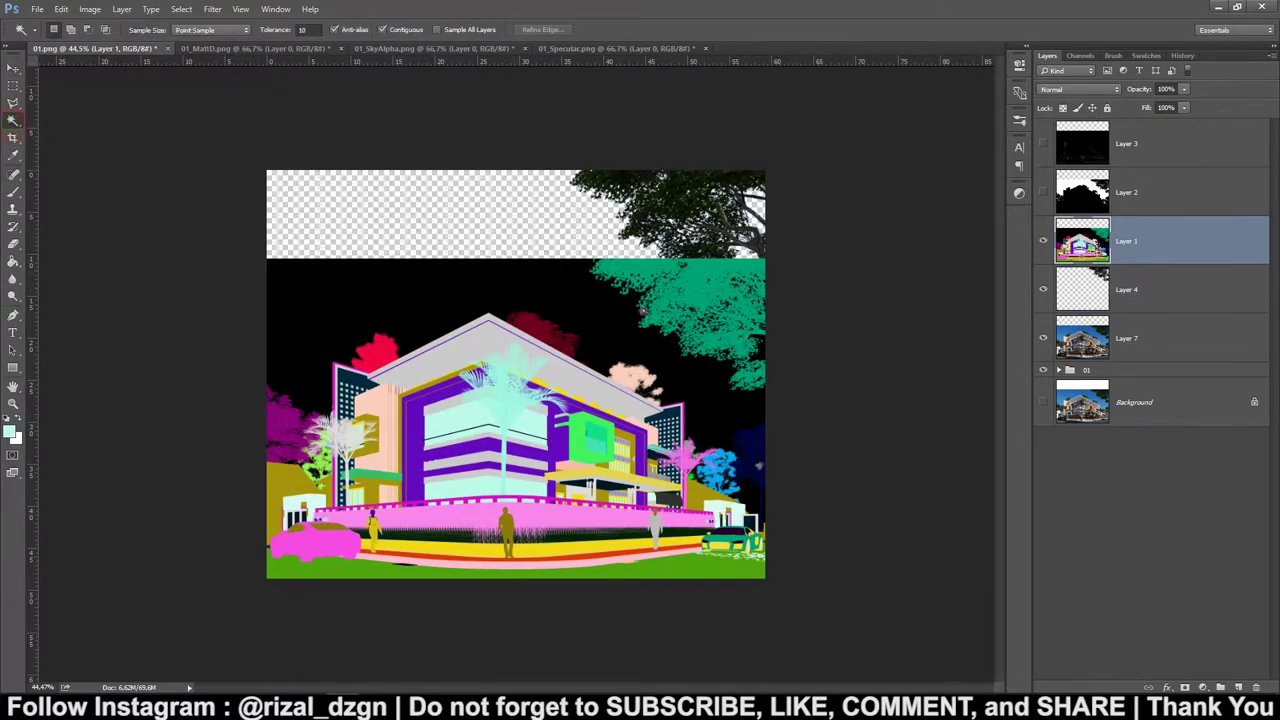
{"action": "left_click", "coordinate": [644, 309]}
{"action": "double_click", "coordinate": [303, 29]}
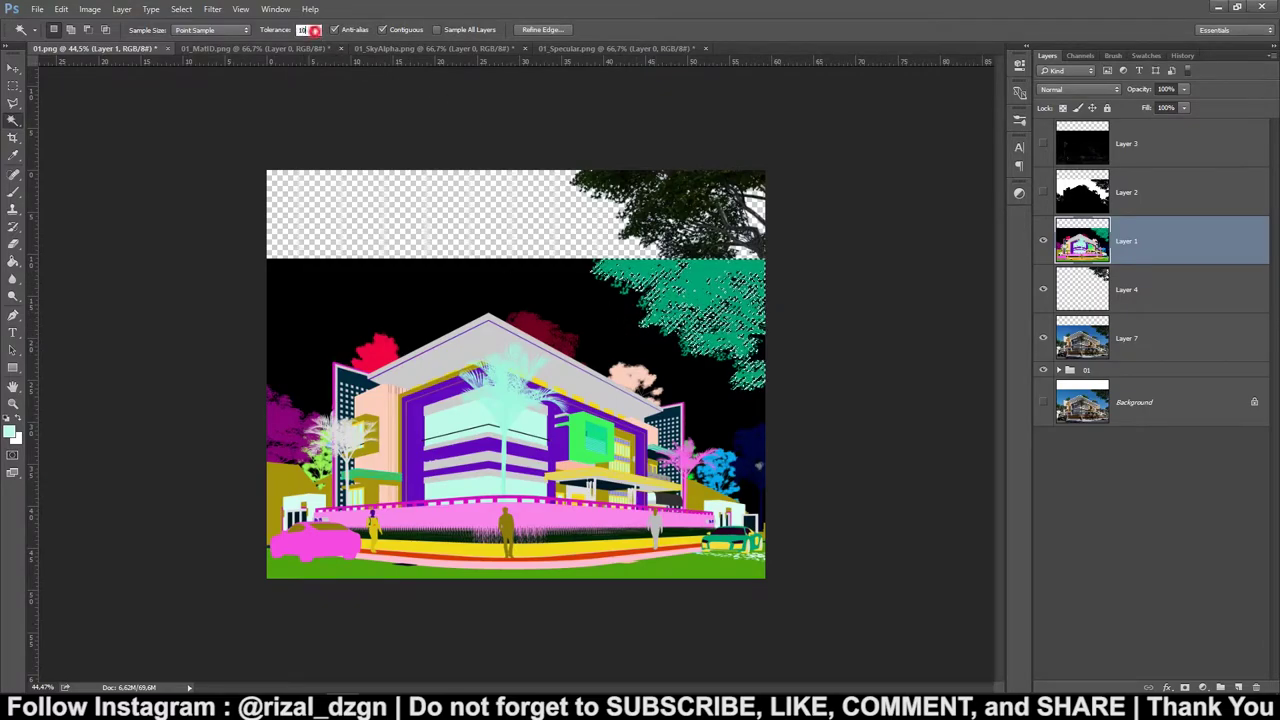
{"action": "type", "text": "100"}
{"action": "left_click", "coordinate": [686, 278]}
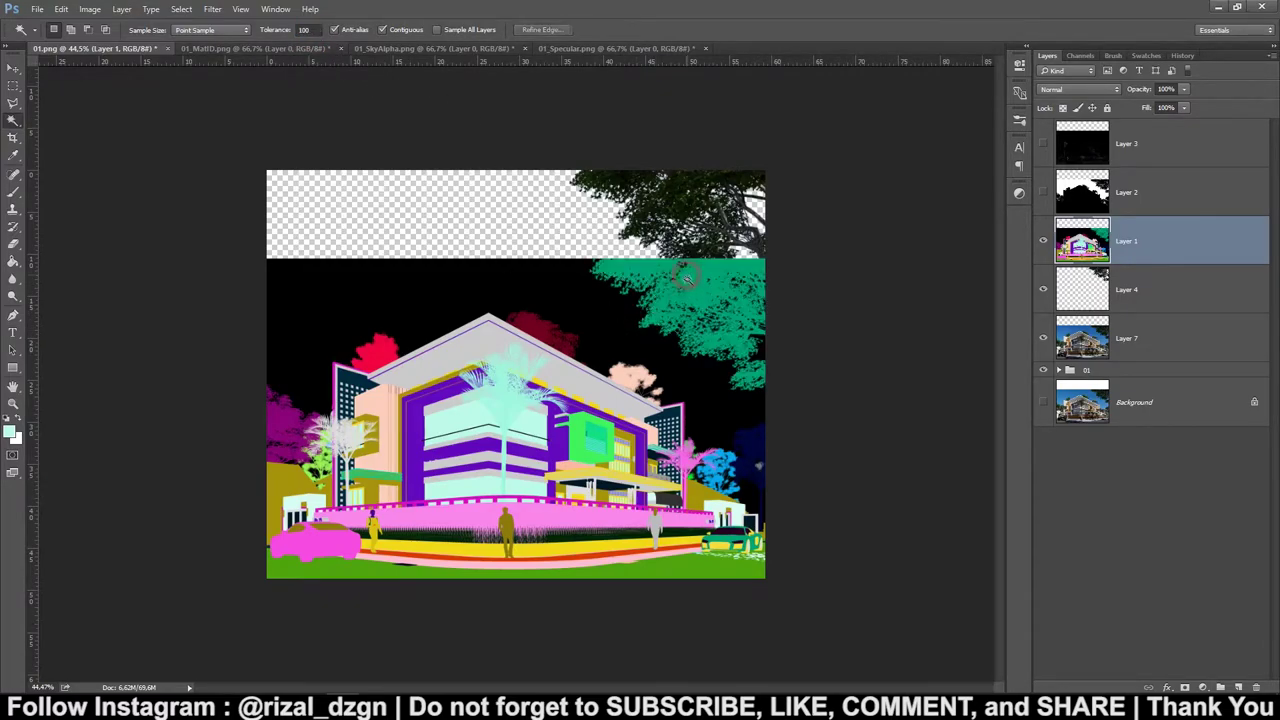
{"action": "left_click", "coordinate": [1140, 343]}
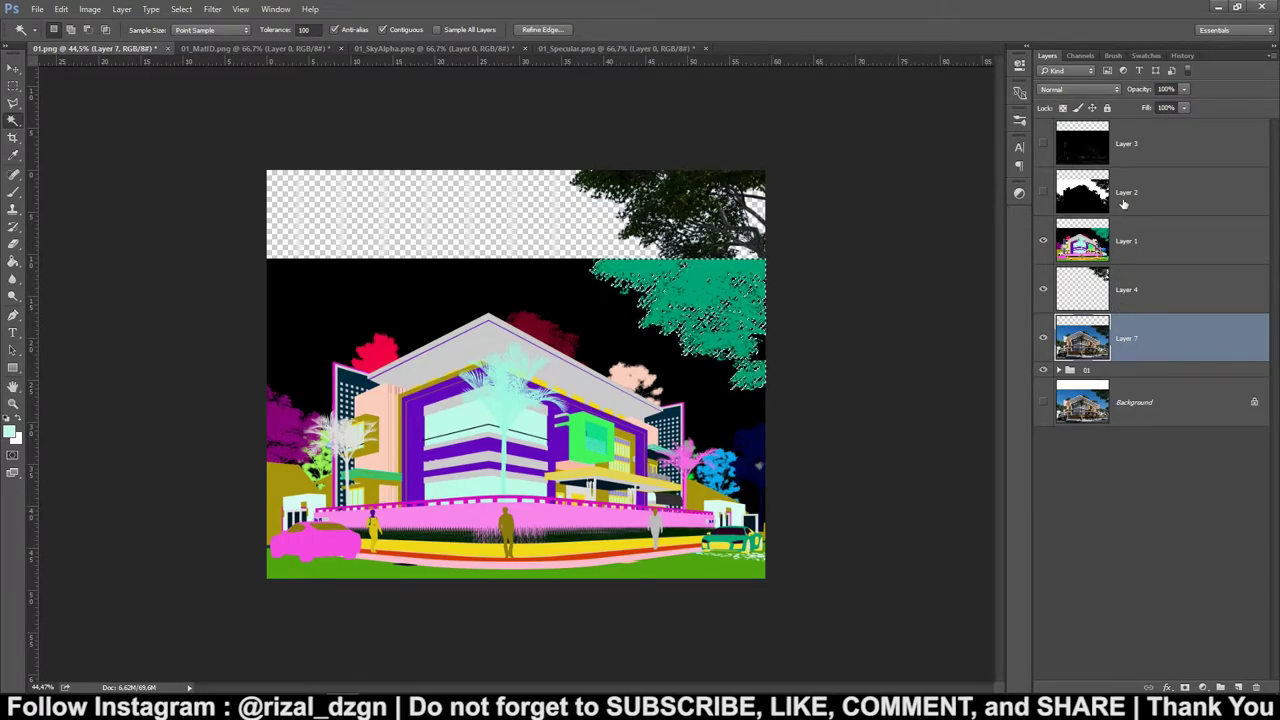
Clear the selection, then show and activate the black-and-white silhouette Layer 2.
{"action": "key", "text": "ctrl+d"}
{"action": "left_click", "coordinate": [1043, 192]}
{"action": "left_click", "coordinate": [1088, 192]}
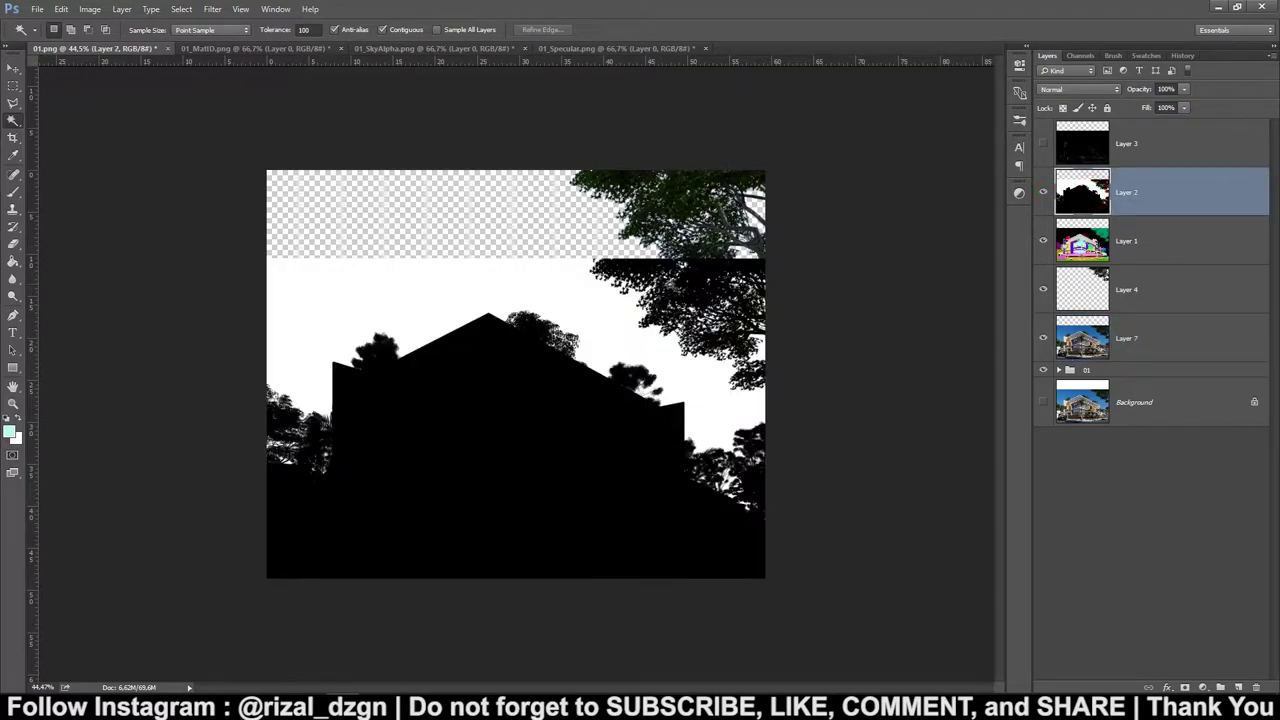
{"action": "left_click", "coordinate": [694, 277]}
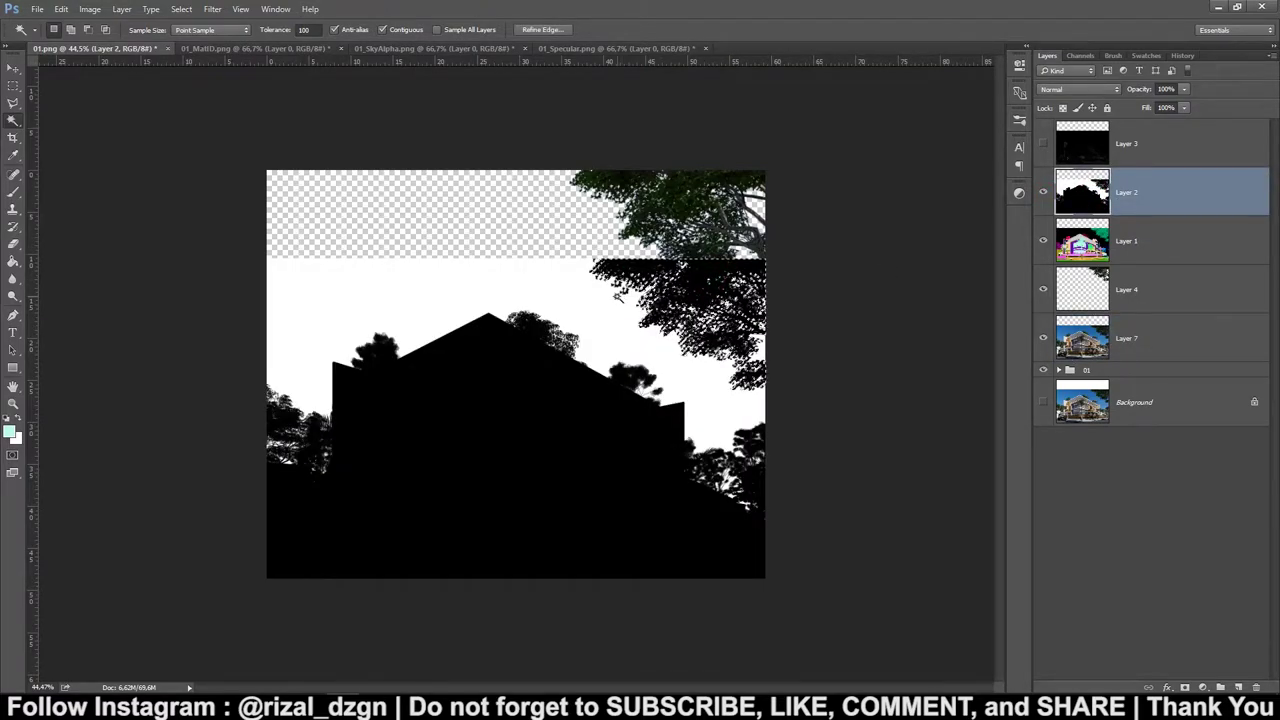
{"action": "left_click", "coordinate": [666, 293]}
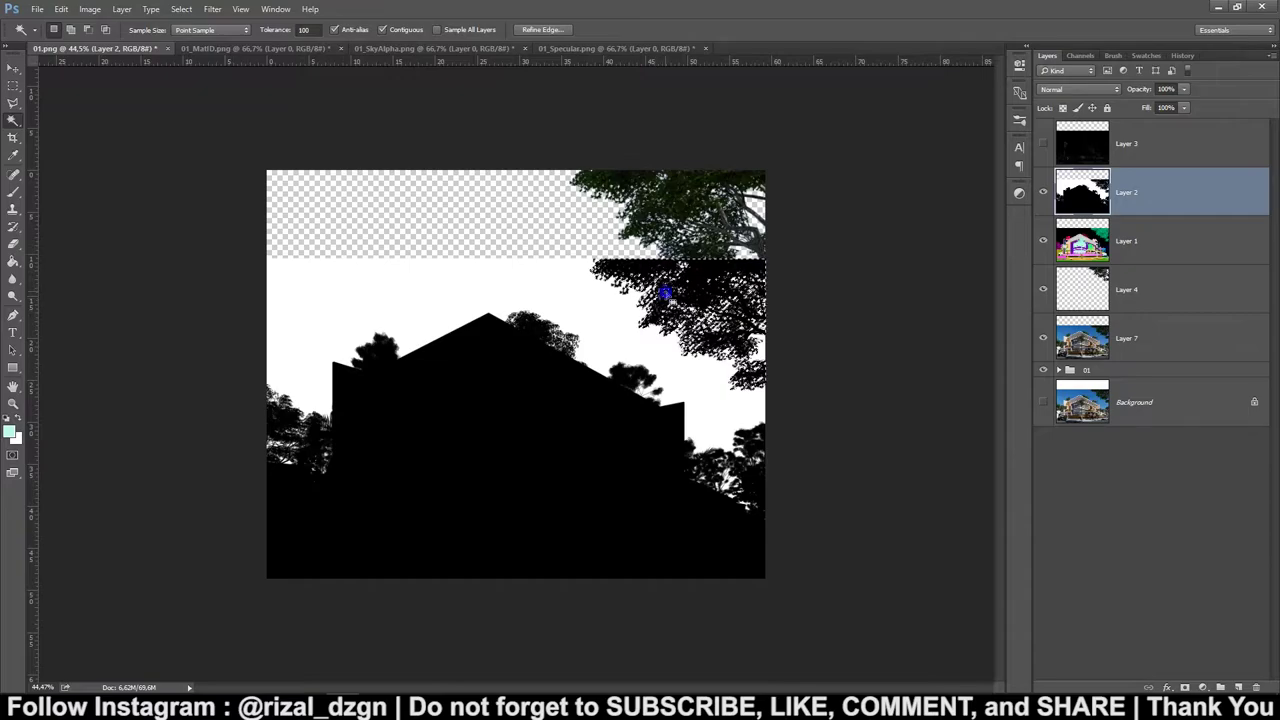
{"action": "right_click", "coordinate": [666, 293]}
{"action": "left_click", "coordinate": [579, 420]}
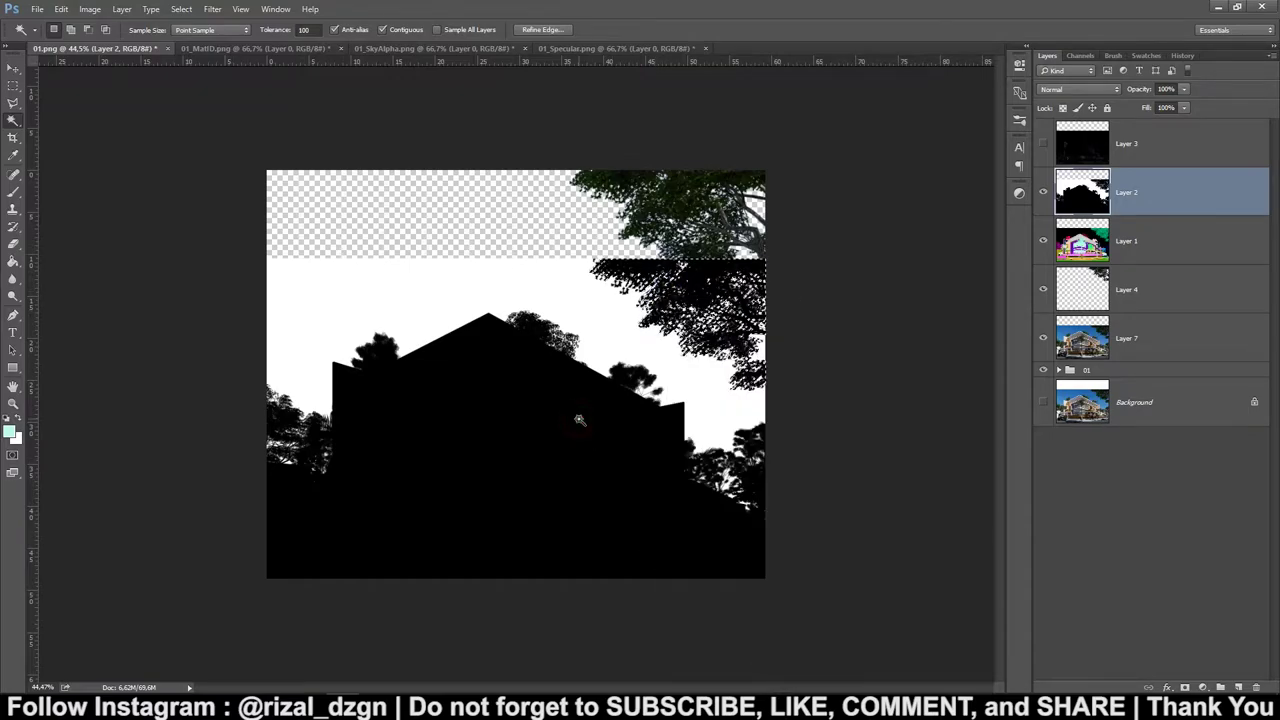
Select the black tree with Color Range at Fuzziness 200, then deselect.
{"action": "right_click", "coordinate": [616, 242]}
{"action": "left_click", "coordinate": [654, 443]}
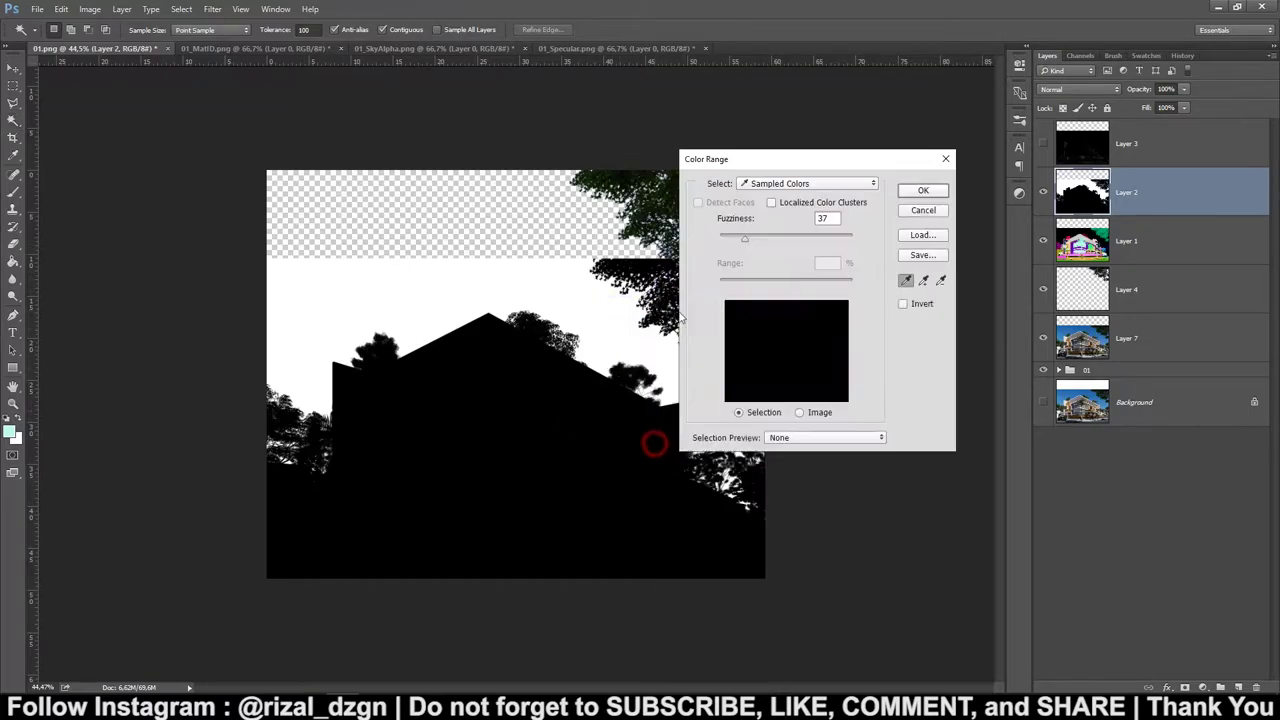
{"action": "left_click", "coordinate": [636, 262]}
{"action": "left_click_drag", "start_coordinate": [744, 238], "coordinate": [918, 241]}
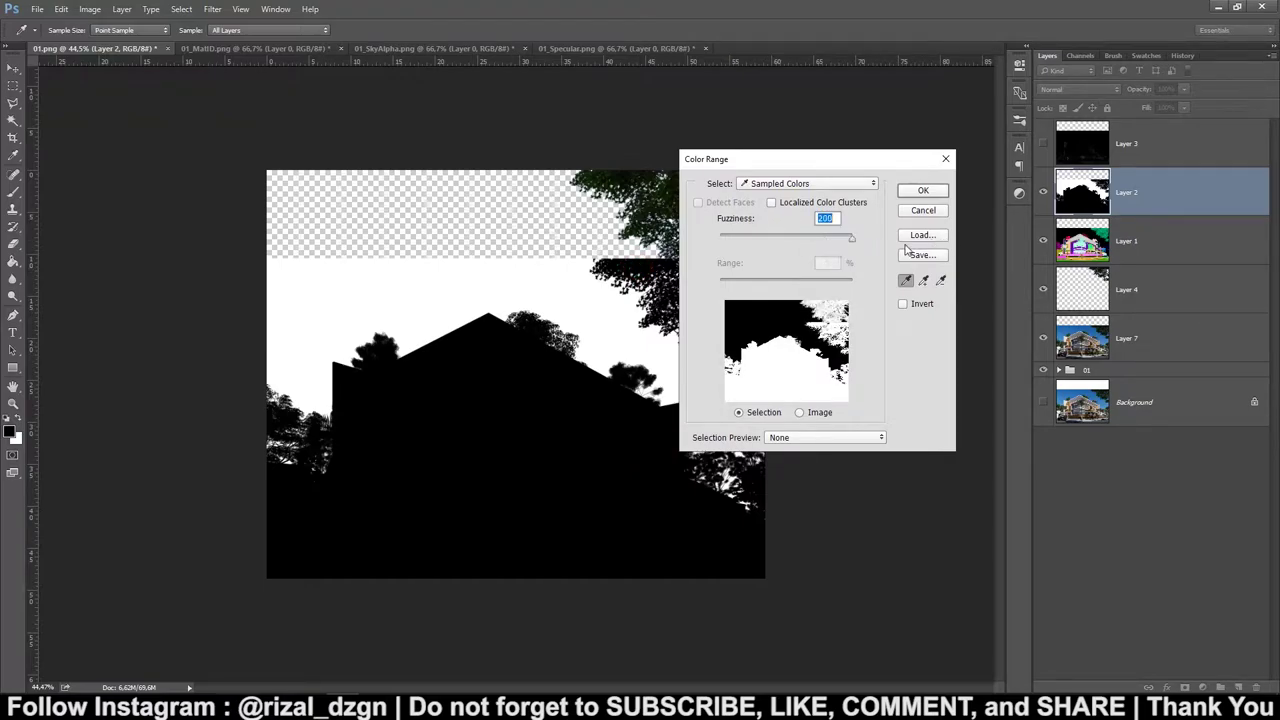
{"action": "left_click", "coordinate": [930, 191]}
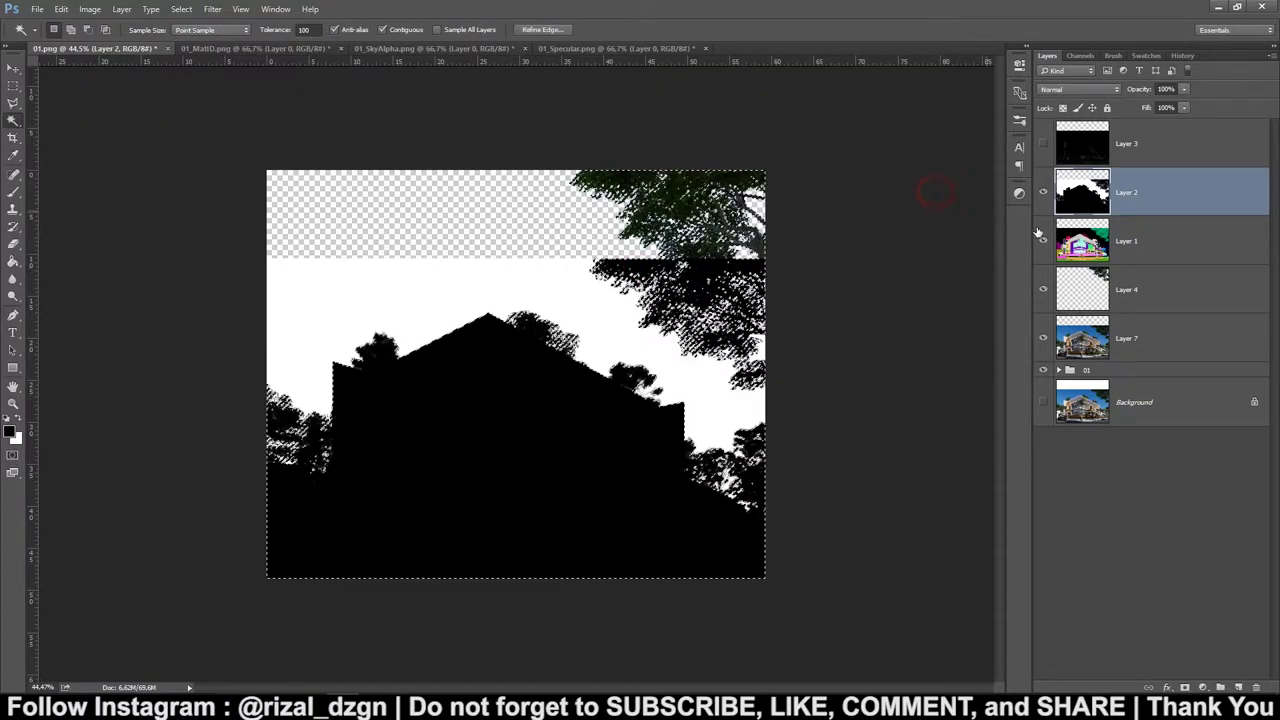
{"action": "left_click", "coordinate": [1118, 340]}
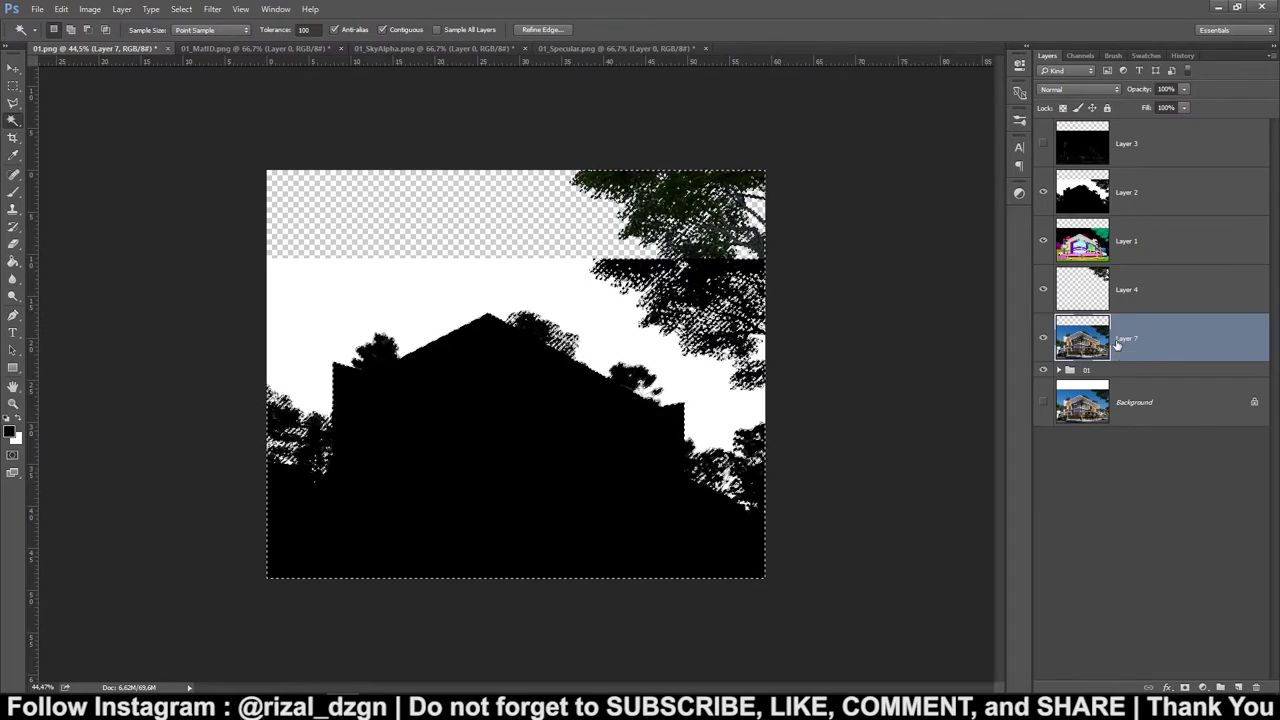
{"action": "key", "text": "ctrl+d"}
Hide the silhouette, colour ID map and tree overlay layers, and zoom in.
{"action": "left_click", "coordinate": [1043, 192]}
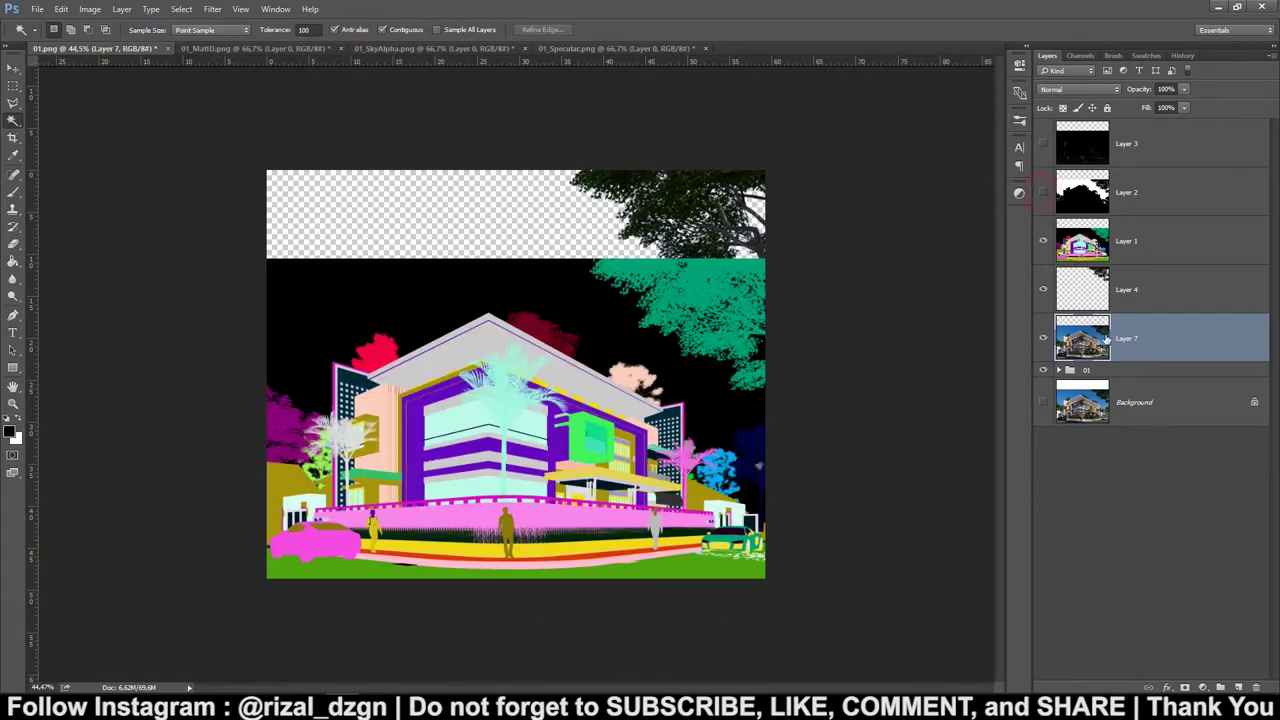
{"action": "left_click", "coordinate": [1043, 240]}
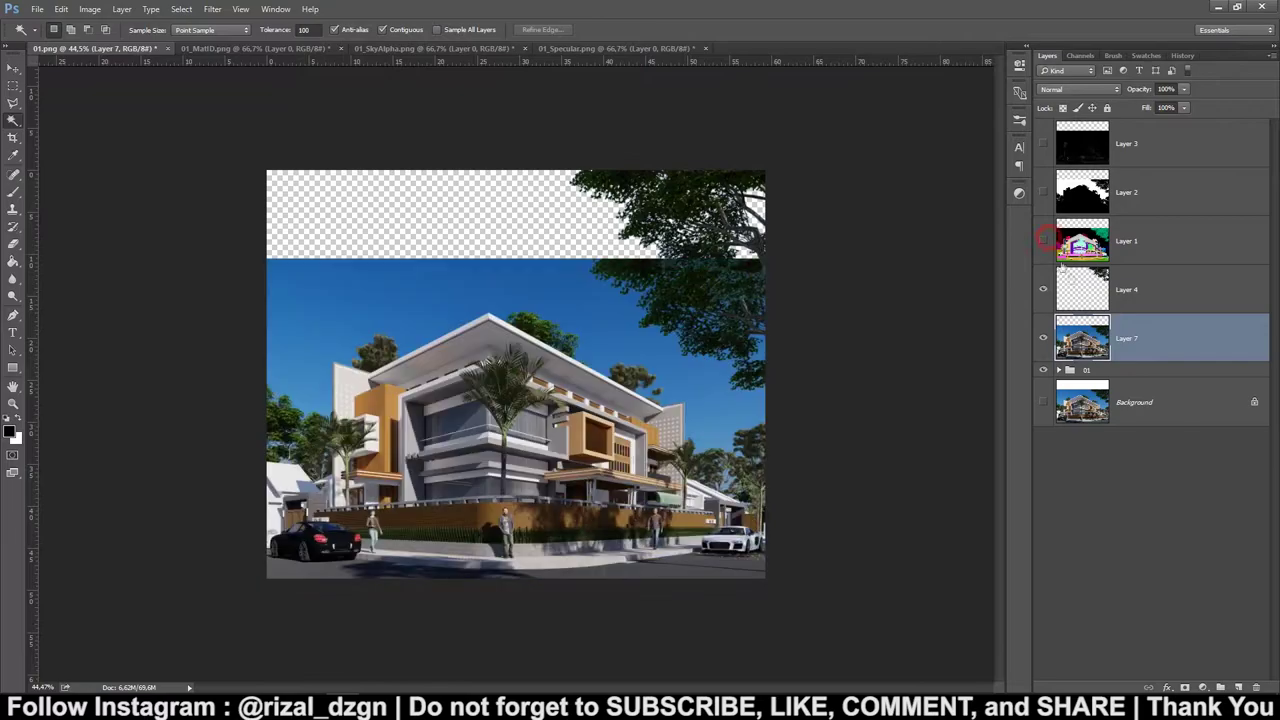
{"action": "key", "text": "ctrl+plus"}
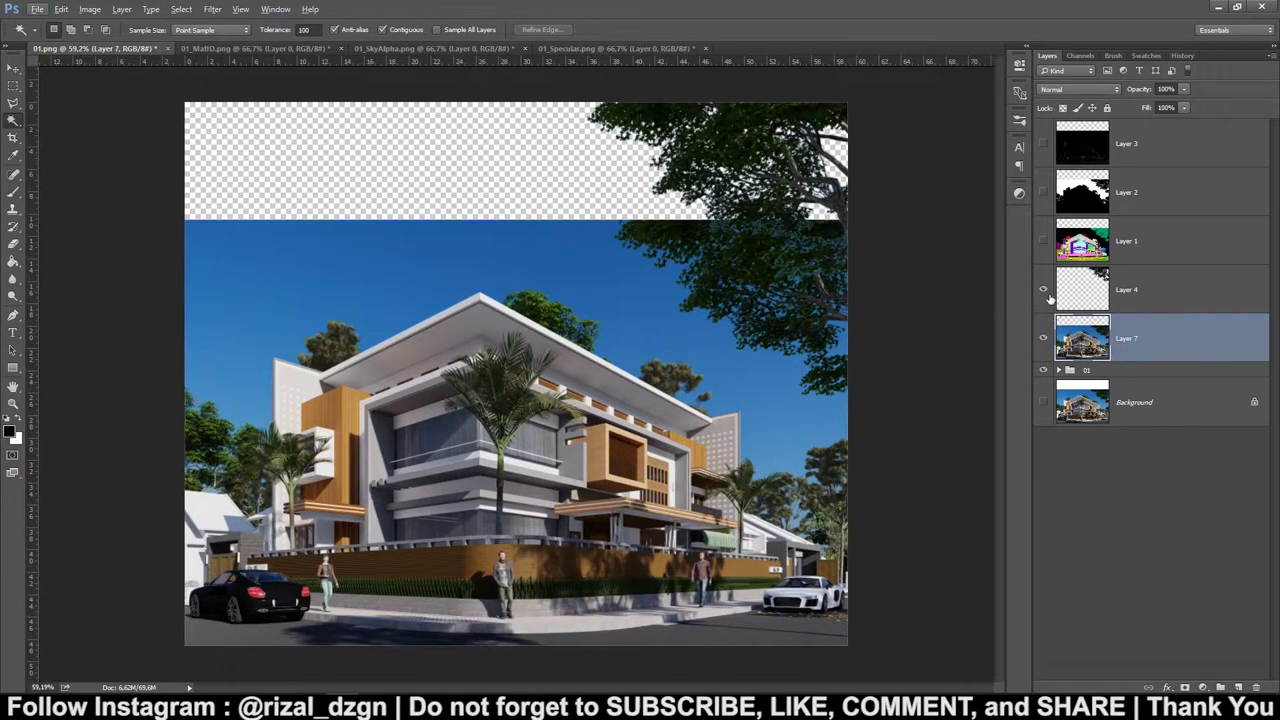
{"action": "left_click", "coordinate": [1043, 289]}
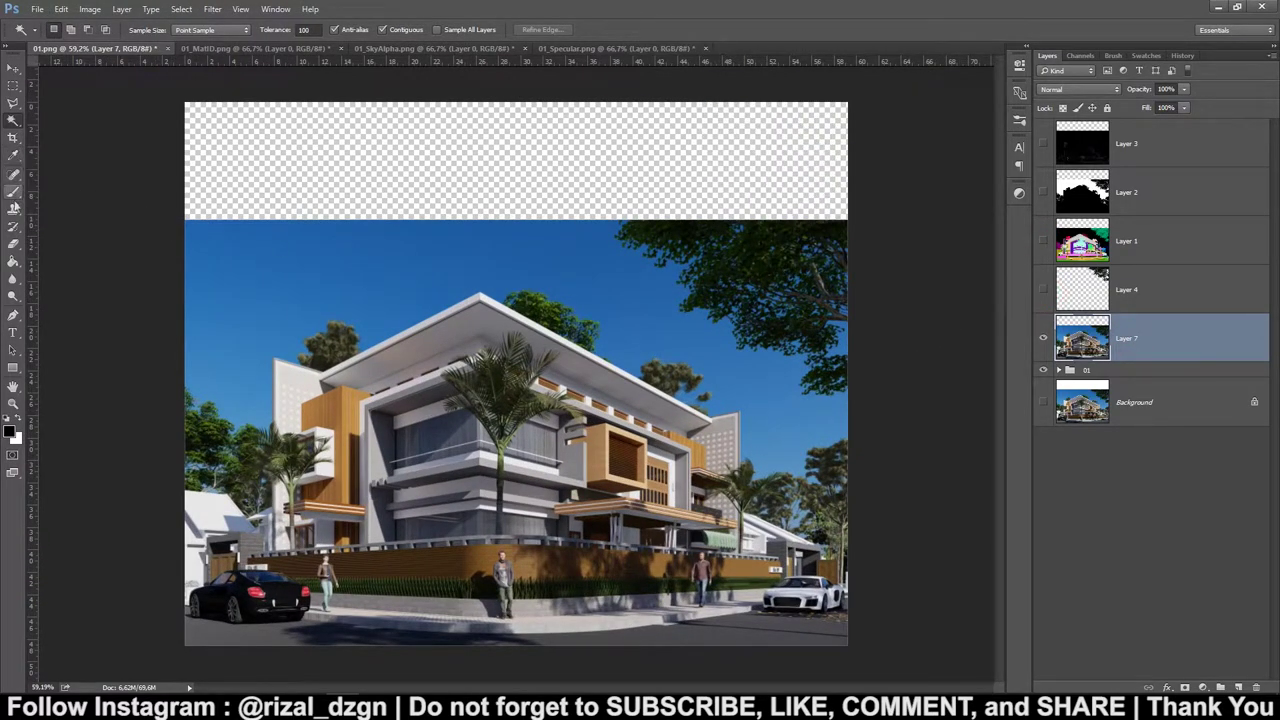
On a new Layer 8, paint sampled sky blue over the top-right with a 150 brush.
{"action": "left_click", "coordinate": [12, 193]}
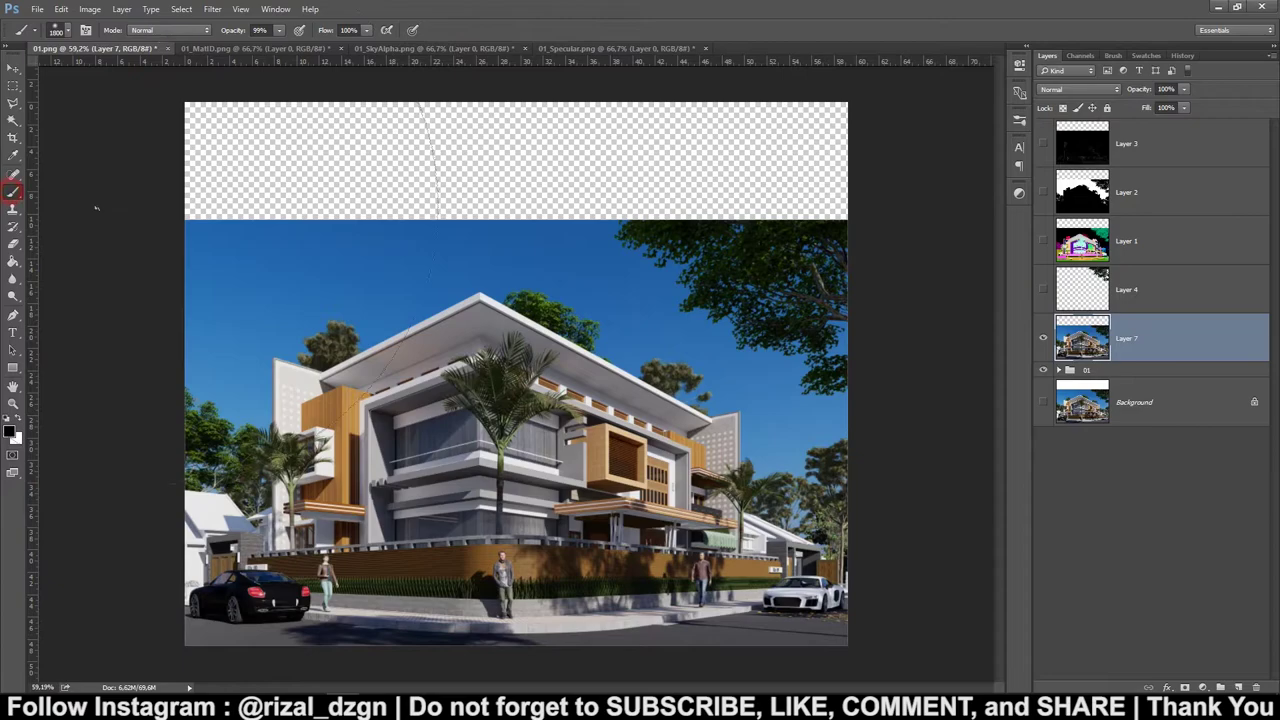
{"action": "left_click", "coordinate": [1238, 689]}
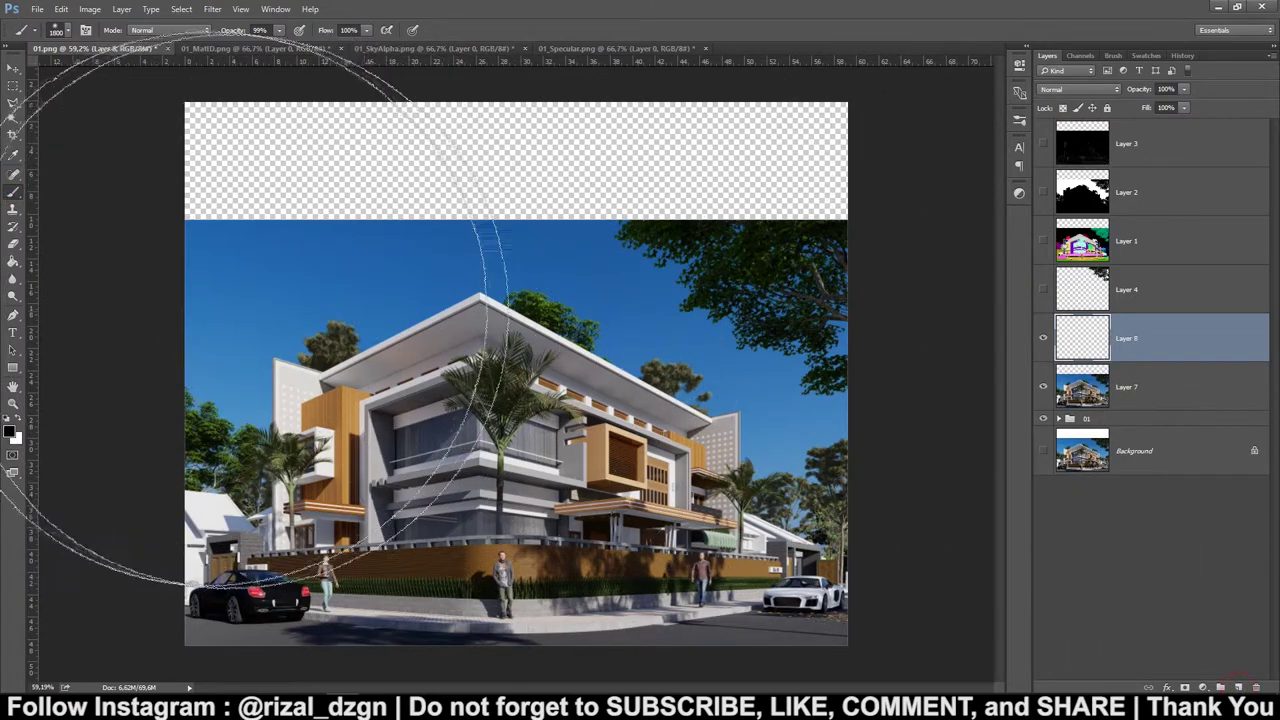
{"action": "left_click", "coordinate": [10, 432]}
{"action": "left_click", "coordinate": [779, 371]}
{"action": "left_click", "coordinate": [1146, 121]}
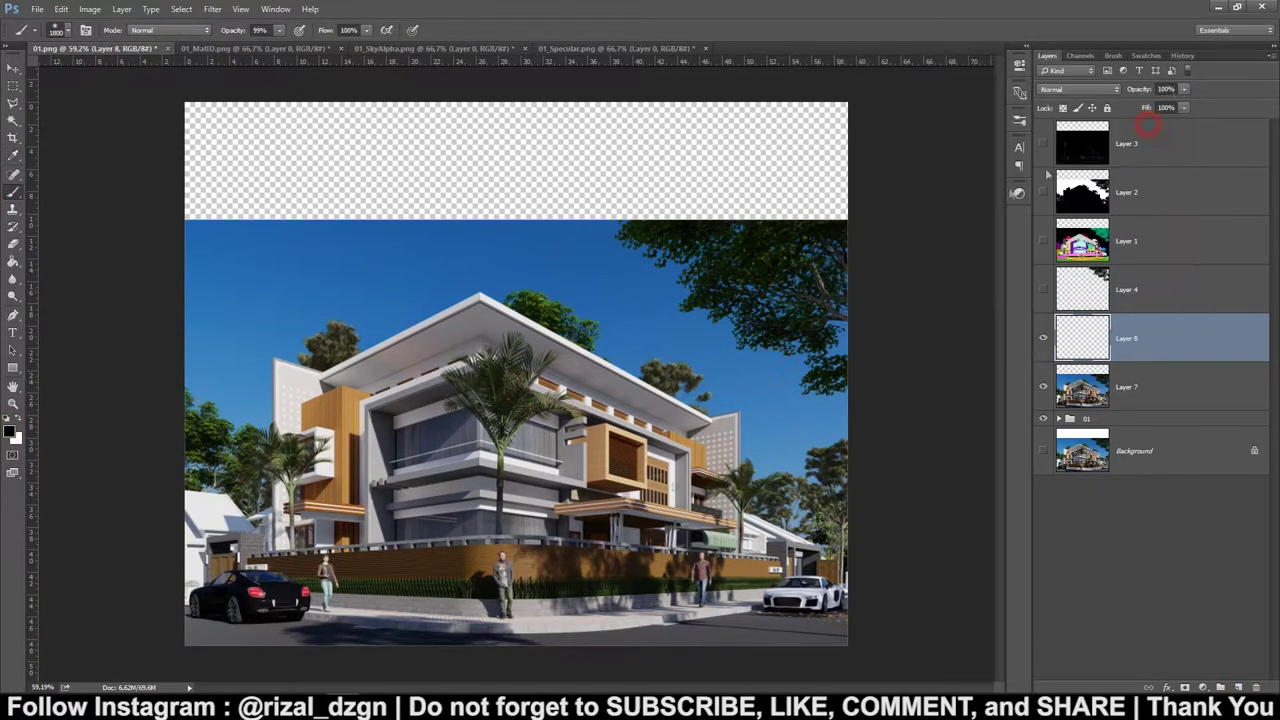
{"action": "key", "text": "bracketleft"}
{"action": "key", "text": "bracketleft"}
{"action": "key", "text": "bracketleft"}
{"action": "key", "text": "bracketleft"}
{"action": "key", "text": "bracketleft"}
{"action": "key", "text": "bracketleft"}
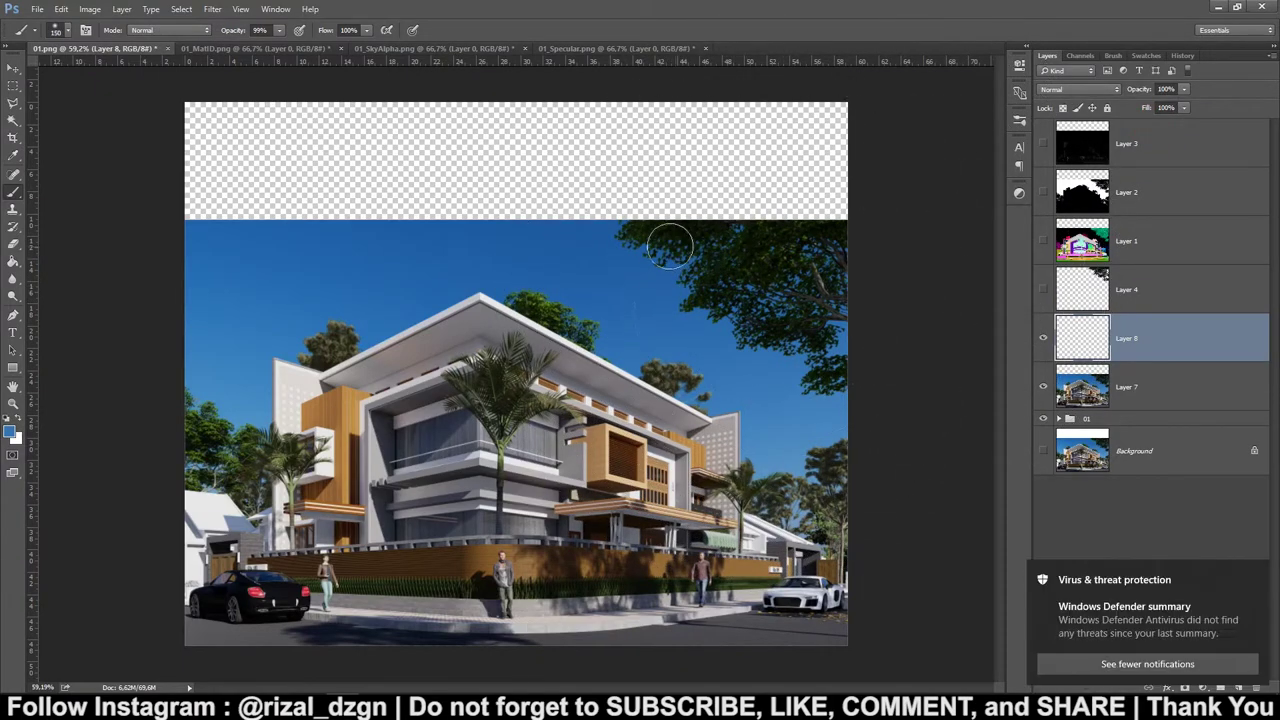
{"action": "mouse_move", "coordinate": [645, 240]}
{"action": "left_mouse_down"}
{"action": "mouse_move", "coordinate": [690, 210]}
{"action": "mouse_move", "coordinate": [810, 245]}
{"action": "mouse_move", "coordinate": [675, 270]}
{"action": "mouse_move", "coordinate": [763, 320]}
{"action": "mouse_move", "coordinate": [831, 337]}
{"action": "mouse_move", "coordinate": [863, 366]}
{"action": "left_mouse_up"}
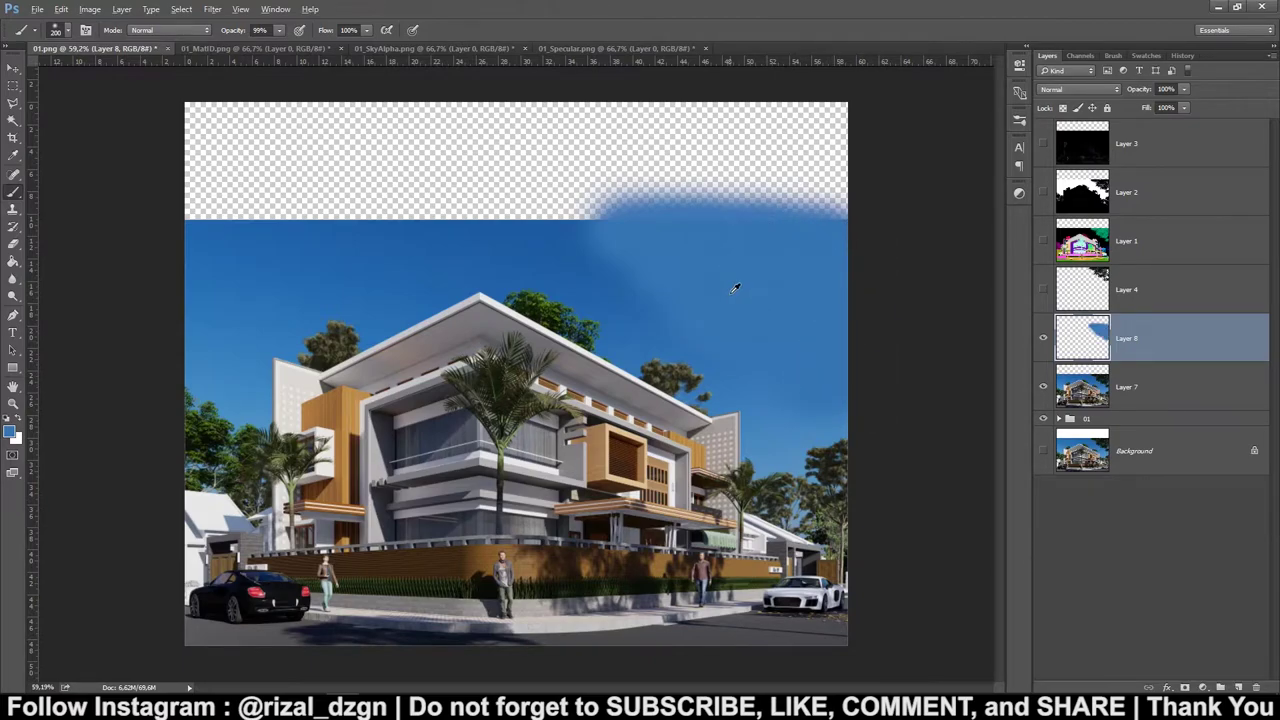
{"action": "scroll", "coordinate": [259, 580], "scroll_direction": "down", "scroll_amount": 2}
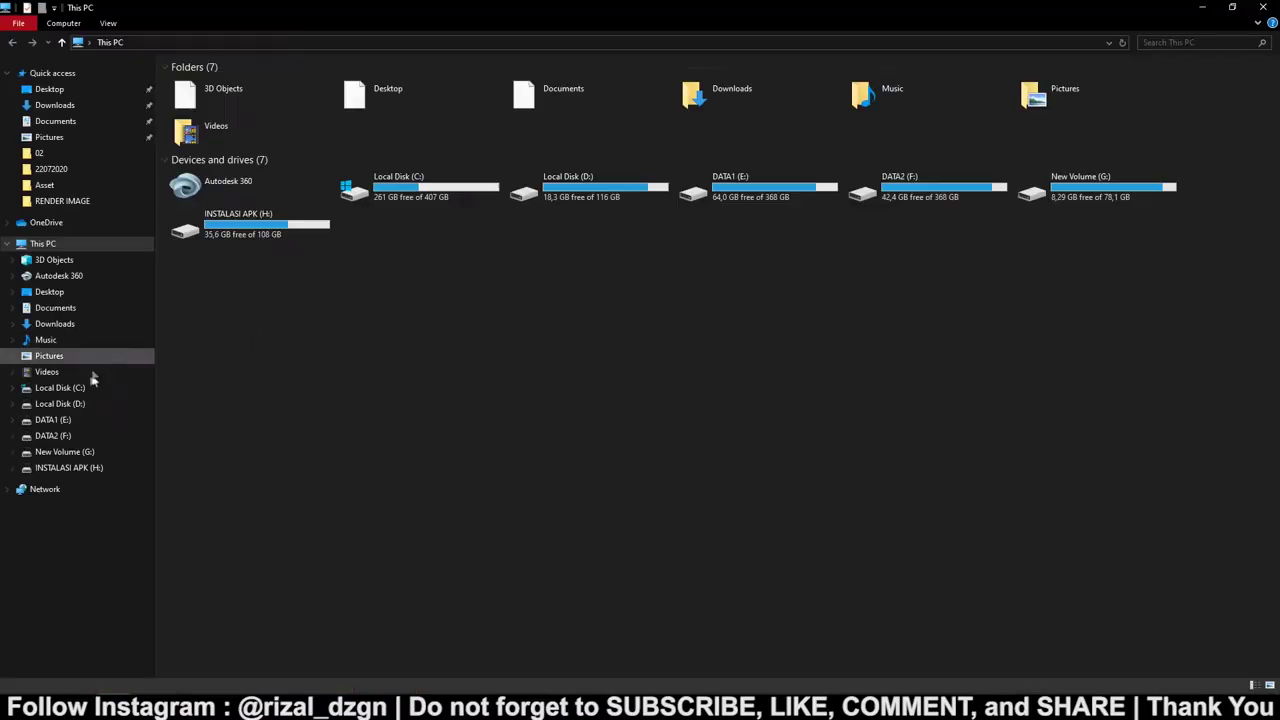
Browse to DATA2 (F:) › PSD FILE › SKY › 01 in File Explorer.
{"action": "left_click", "coordinate": [75, 436]}
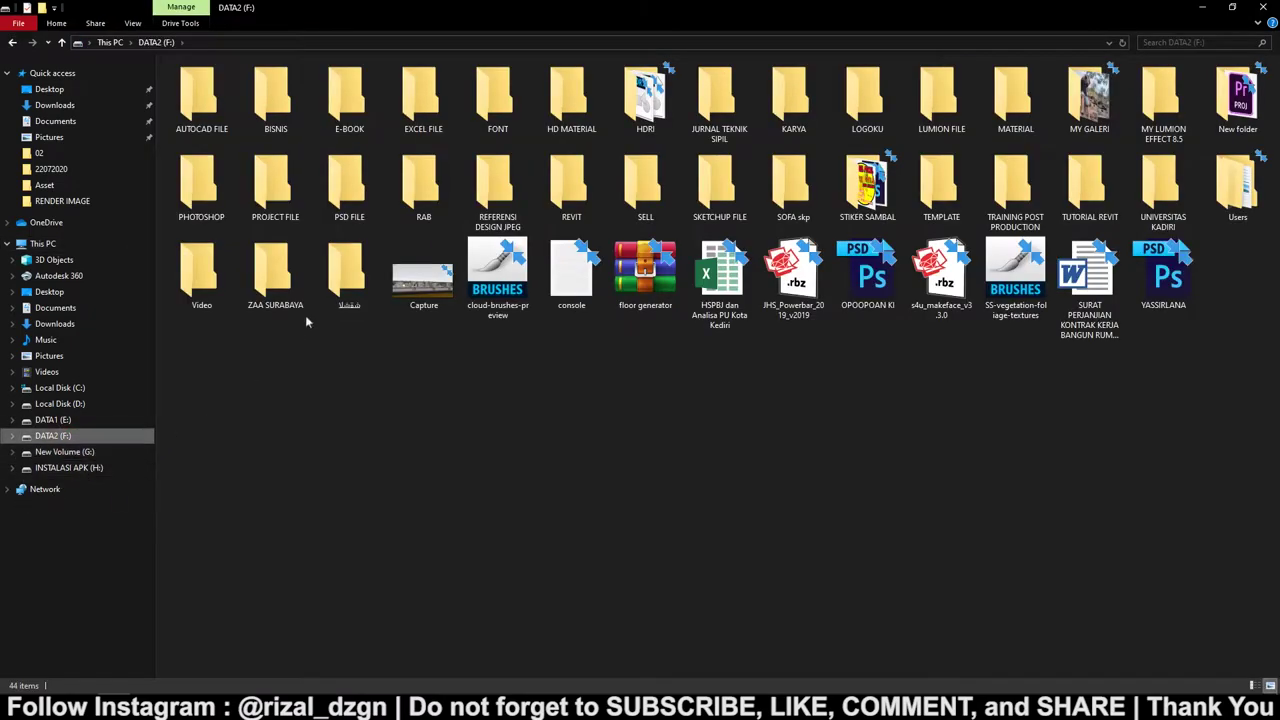
{"action": "double_click", "coordinate": [345, 192]}
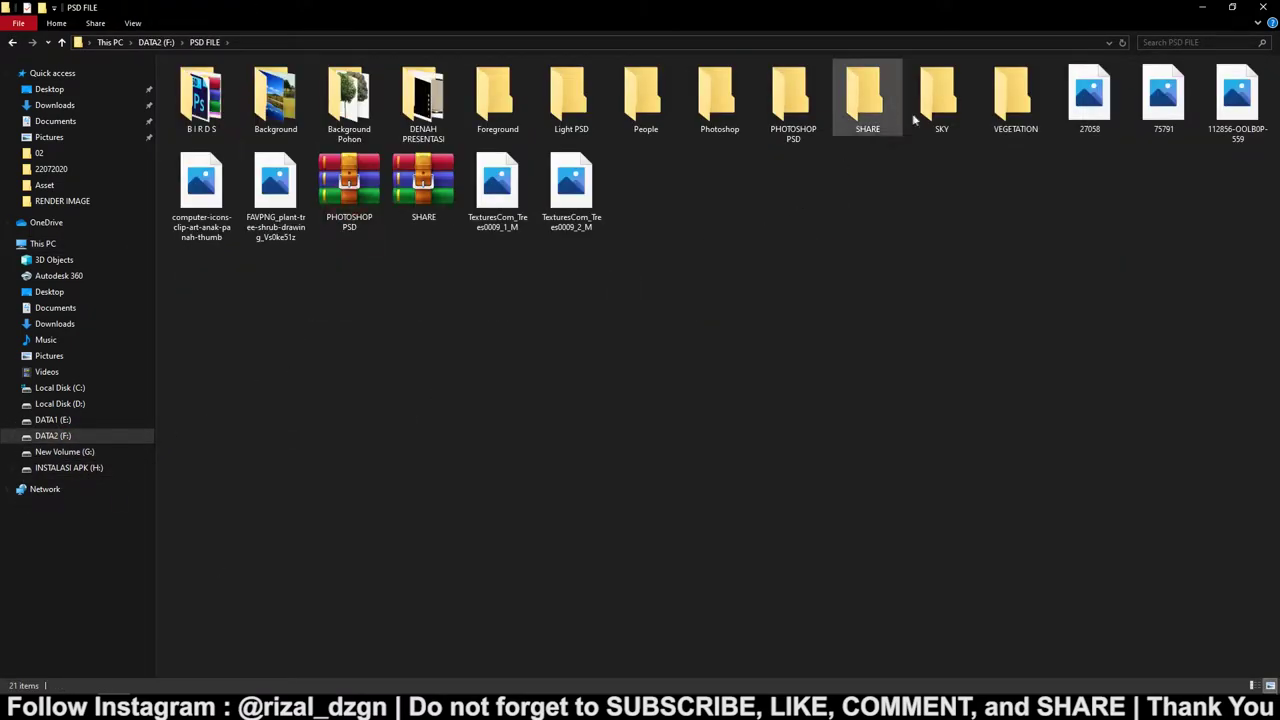
{"action": "double_click", "coordinate": [938, 100]}
{"action": "left_click", "coordinate": [213, 88]}
{"action": "double_click", "coordinate": [213, 88]}
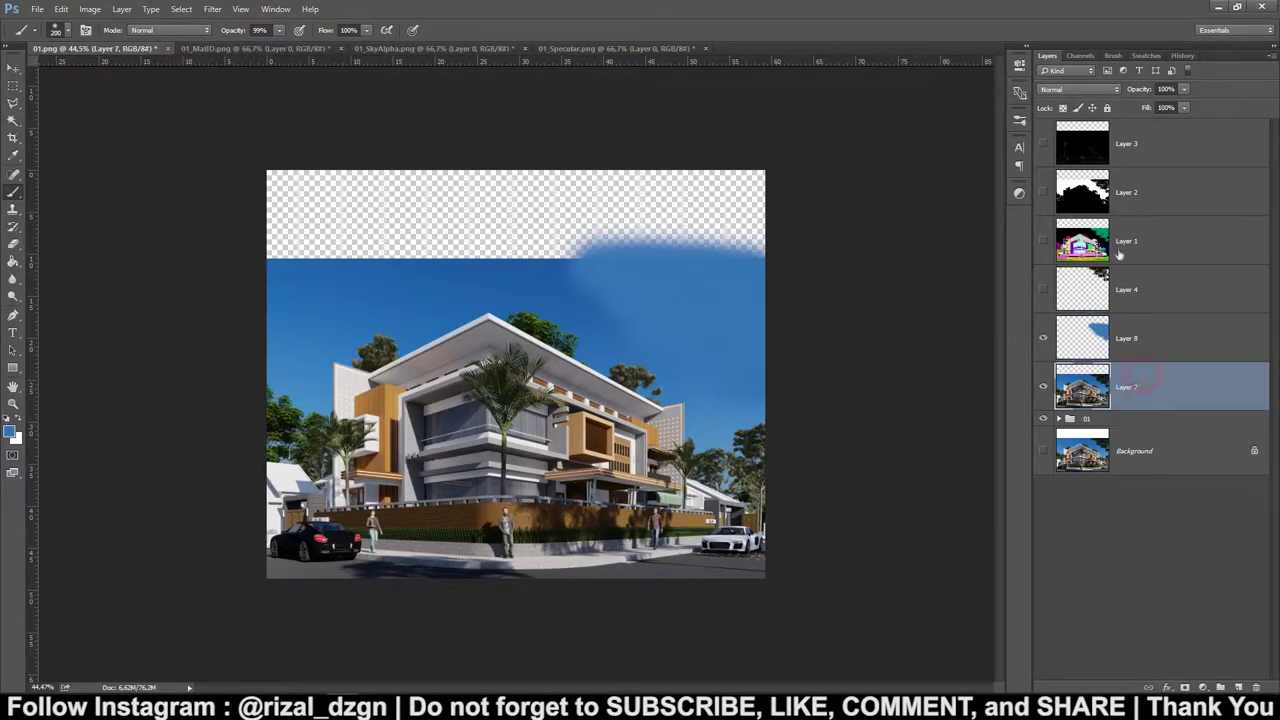
Select the white sky area of mask Layer 2 using Color Range.
{"action": "left_click", "coordinate": [1127, 194]}
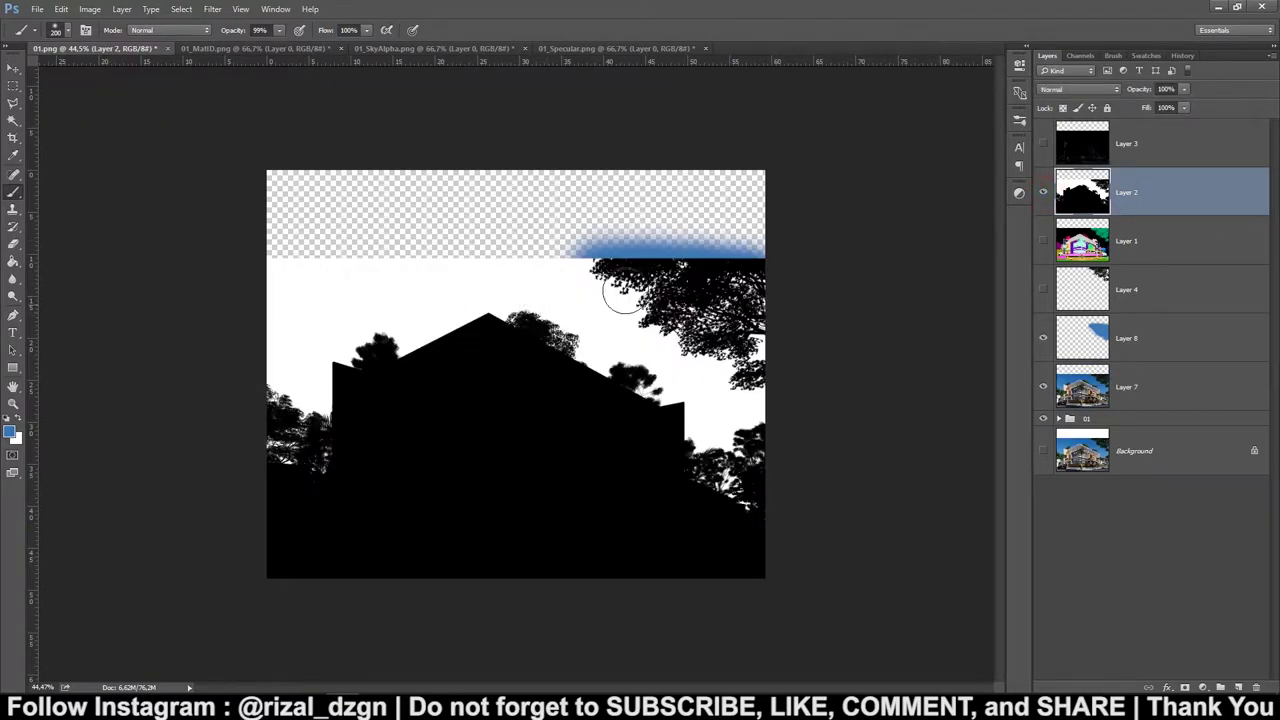
{"action": "left_click", "coordinate": [13, 120]}
{"action": "left_click", "coordinate": [316, 312]}
{"action": "right_click", "coordinate": [340, 308]}
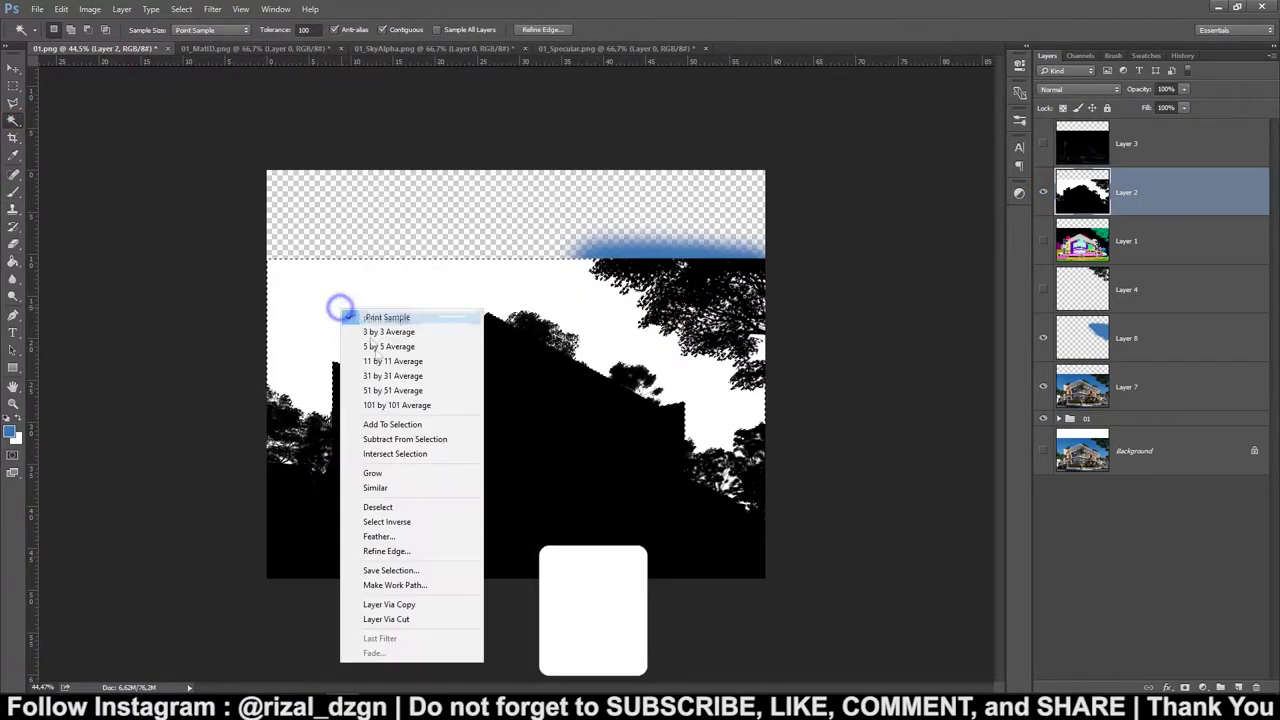
{"action": "left_click", "coordinate": [306, 391]}
{"action": "right_click", "coordinate": [340, 331]}
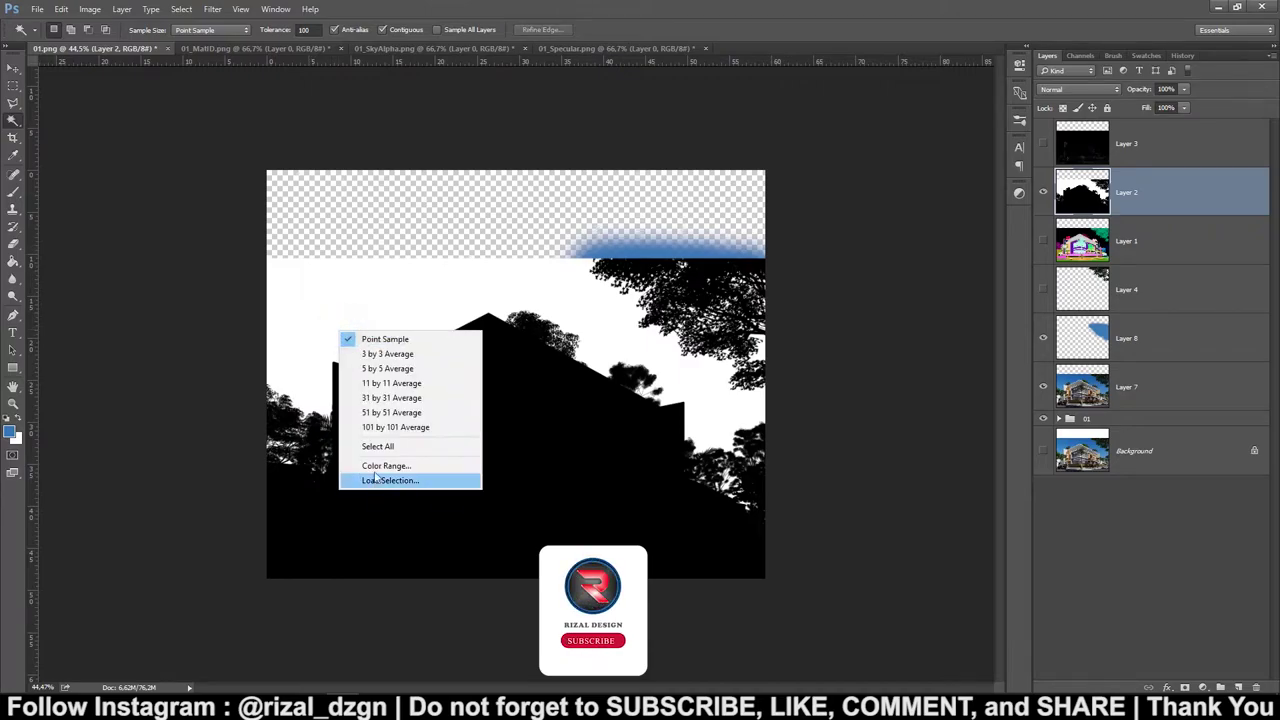
{"action": "left_click", "coordinate": [385, 466]}
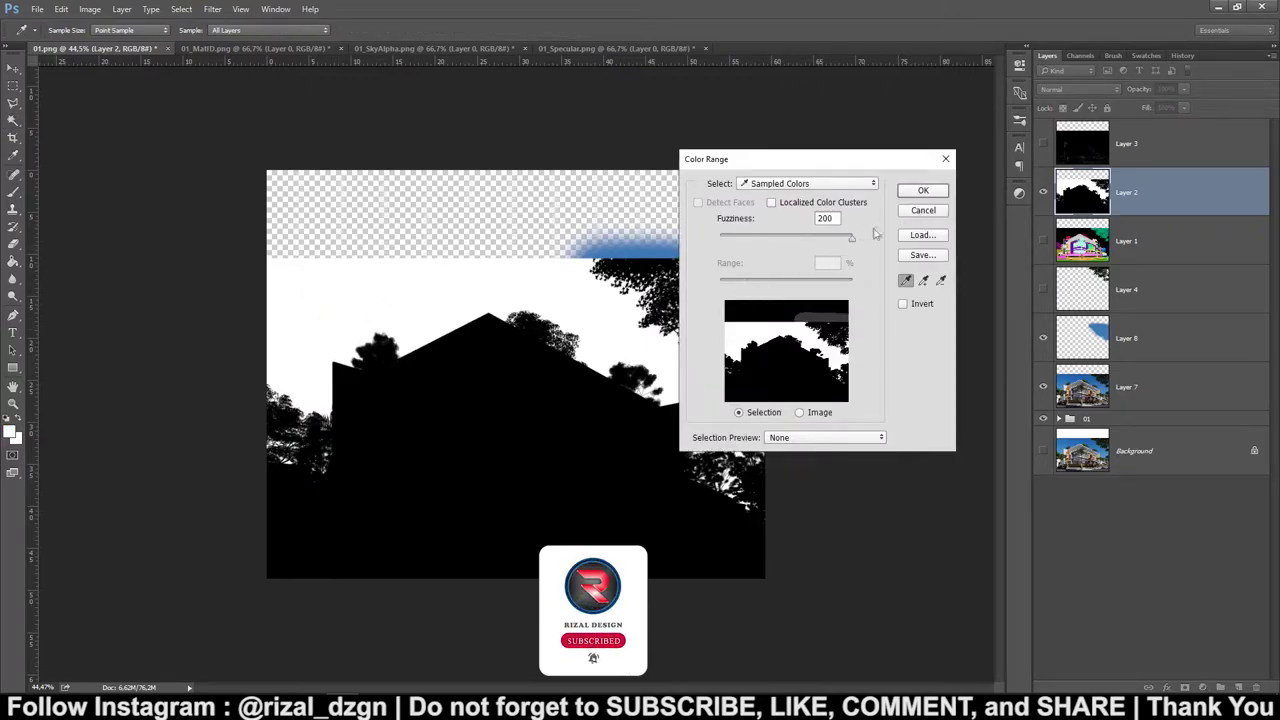
{"action": "left_click", "coordinate": [923, 192]}
Delete the blue patch Layer 8 and hide Layer 2 and the 01 sky group.
{"action": "left_click", "coordinate": [1130, 390]}
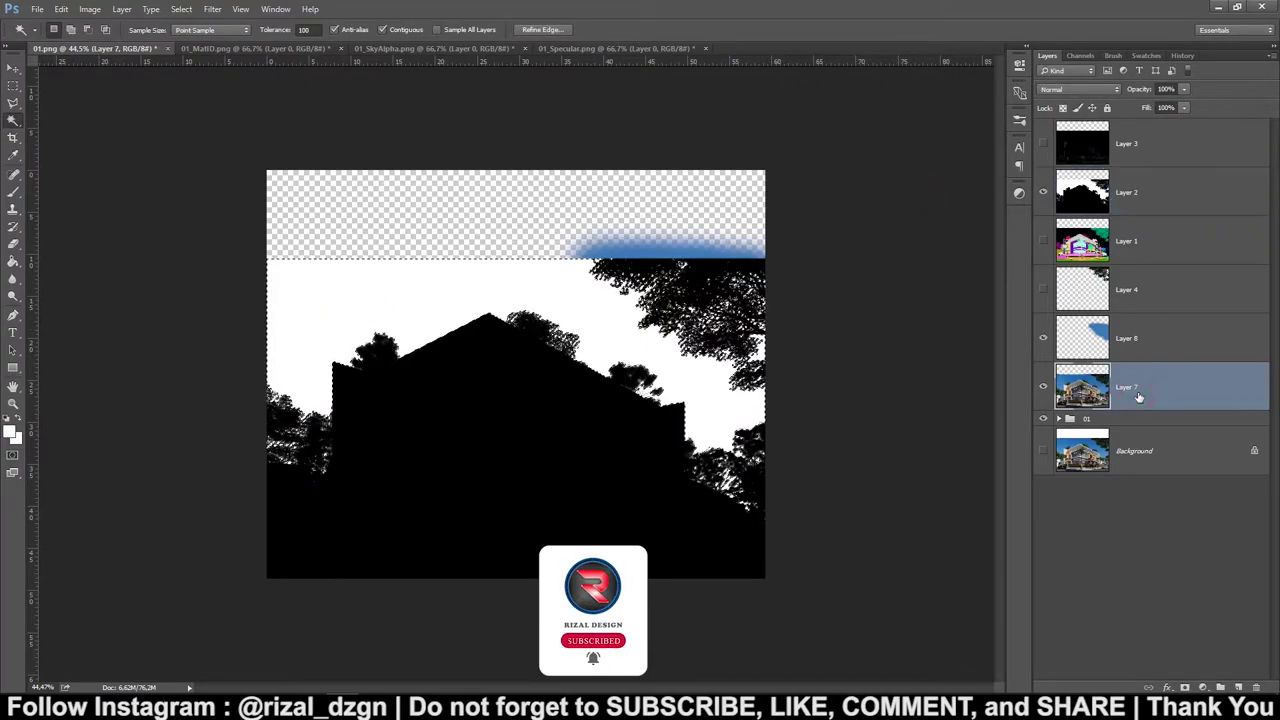
{"action": "left_click", "coordinate": [1130, 340]}
{"action": "key", "text": "Delete"}
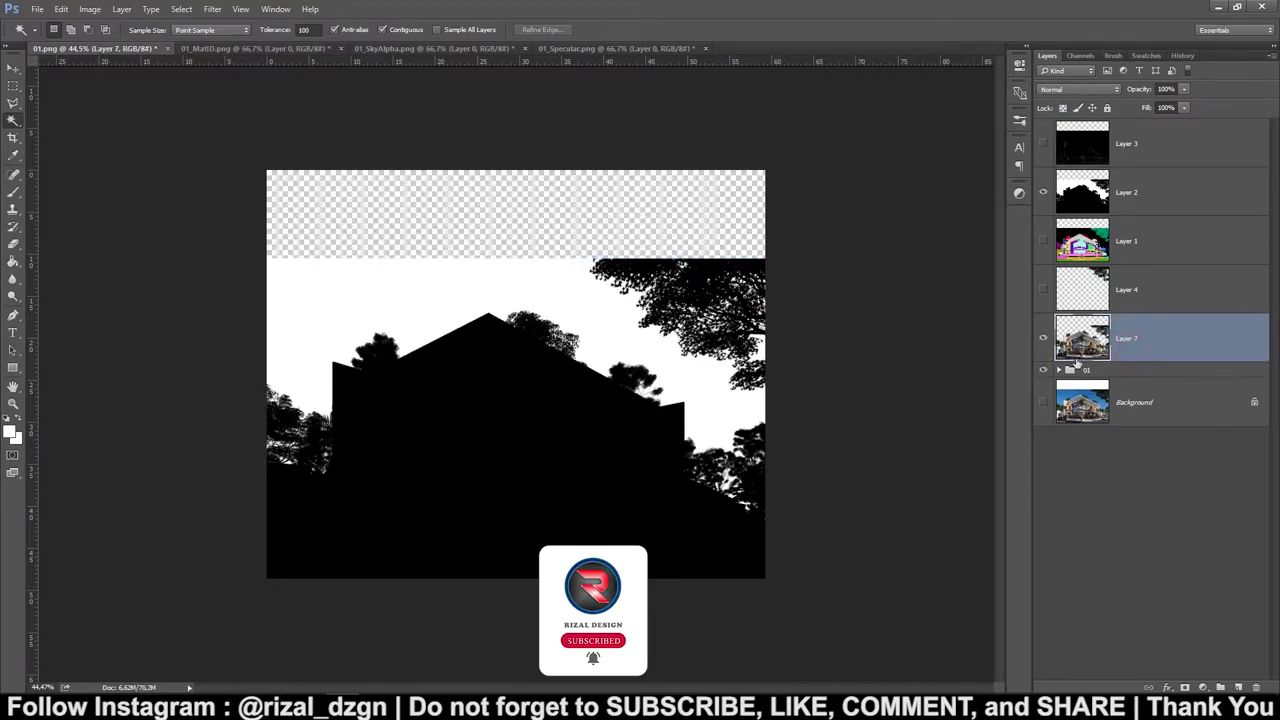
{"action": "left_click", "coordinate": [1043, 192]}
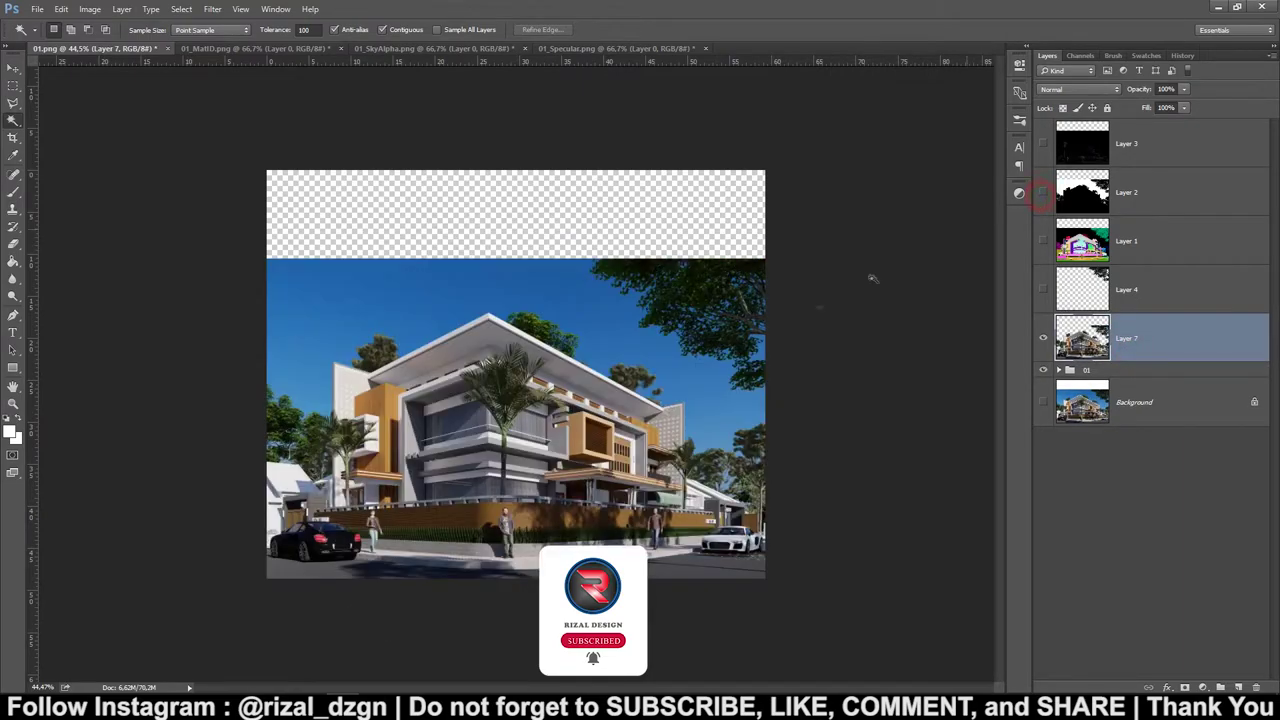
{"action": "left_click", "coordinate": [1042, 372]}
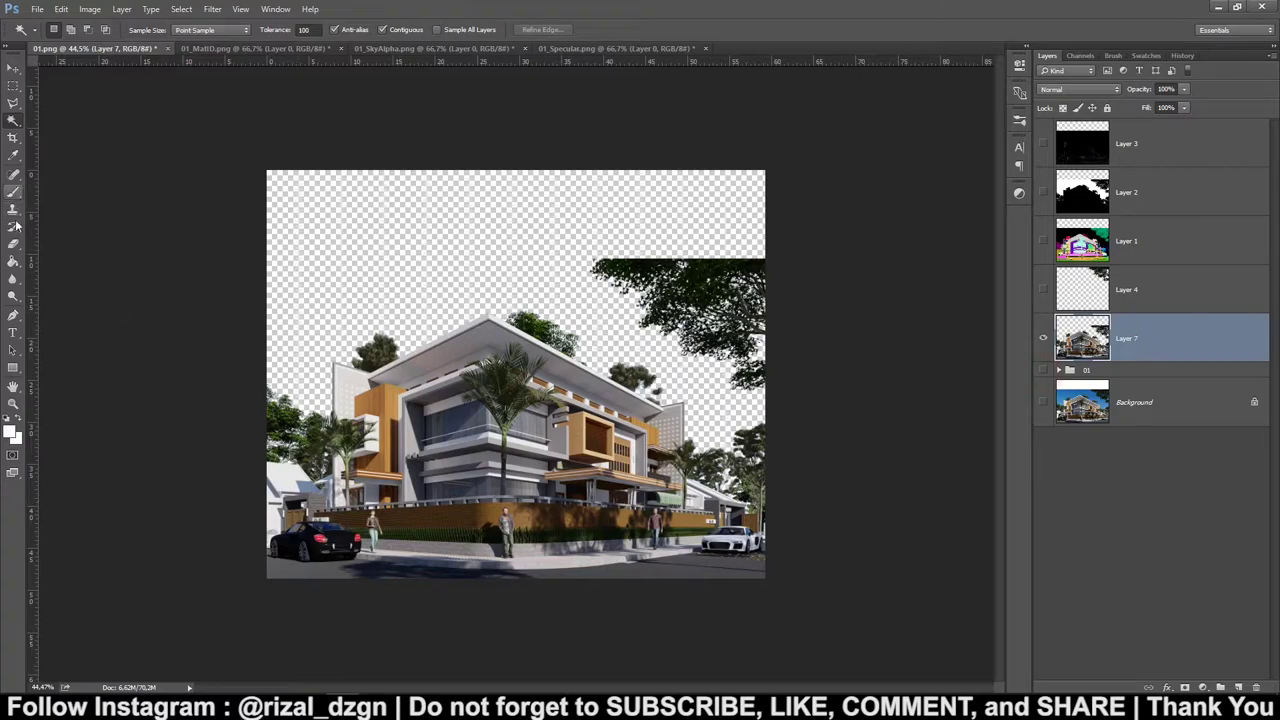
Erase the top-right tree foliage on Layer 7, show Layer 4, and drag in sky 02.
{"action": "left_click", "coordinate": [13, 243]}
{"action": "mouse_move", "coordinate": [700, 262]}
{"action": "left_mouse_down"}
{"action": "mouse_move", "coordinate": [598, 267]}
{"action": "mouse_move", "coordinate": [762, 320]}
{"action": "left_mouse_up"}
{"action": "key", "text": "bracketright"}
{"action": "key", "text": "bracketright"}
{"action": "key", "text": "bracketright"}
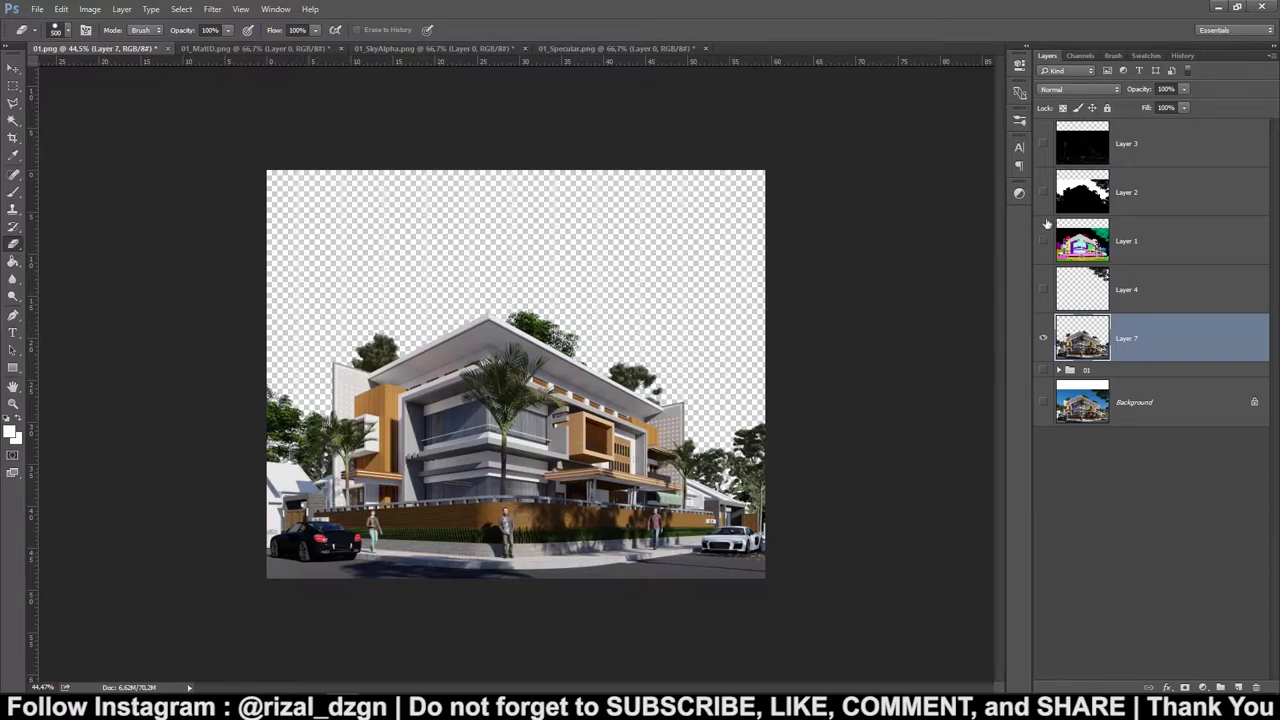
{"action": "left_click", "coordinate": [1044, 292]}
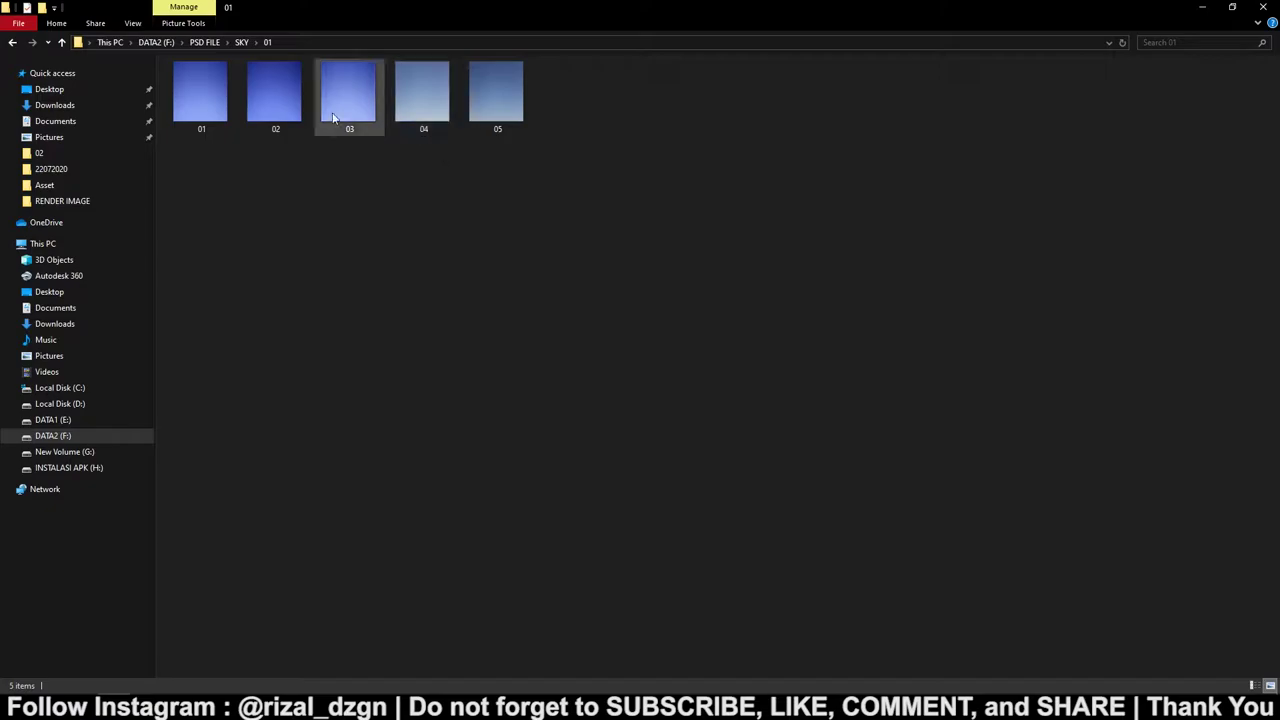
{"action": "mouse_move", "coordinate": [266, 106]}
{"action": "left_mouse_down"}
{"action": "mouse_move", "coordinate": [338, 696]}
{"action": "mouse_move", "coordinate": [508, 418]}
{"action": "mouse_move", "coordinate": [422, 398]}
{"action": "left_mouse_up"}
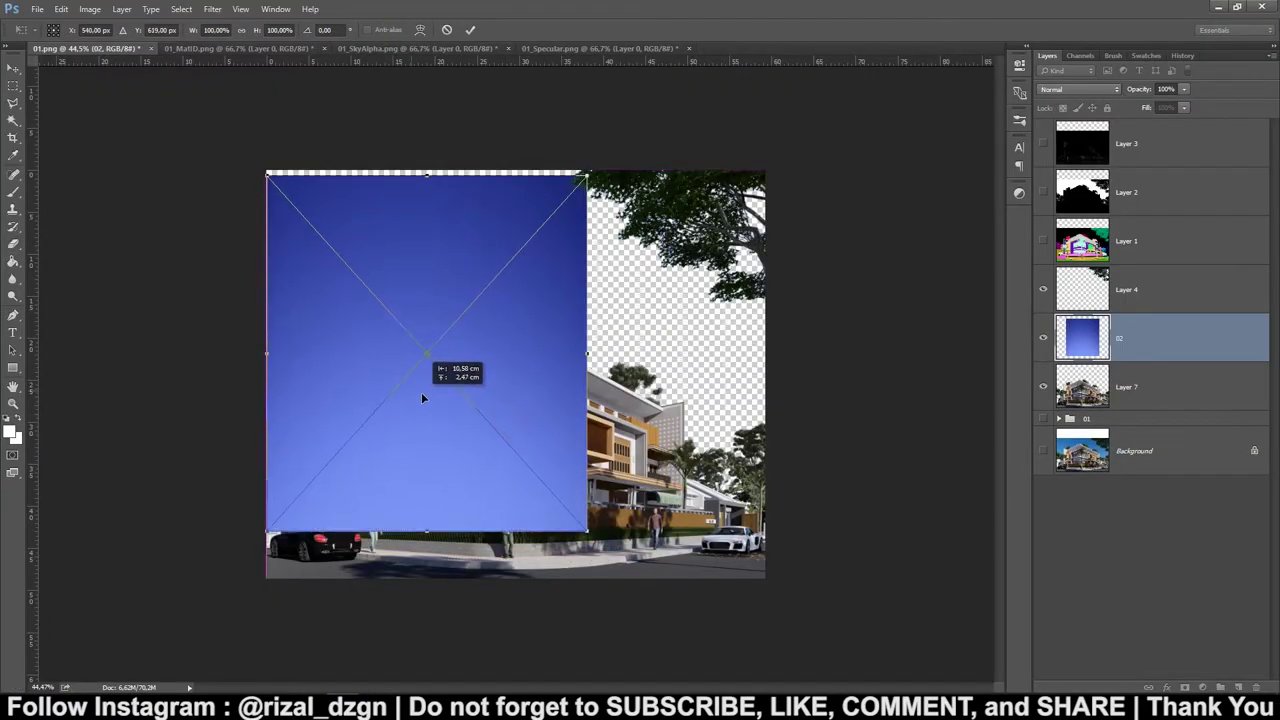
Place sky images 02 and 04 into the document.
{"action": "left_click", "coordinate": [471, 30]}
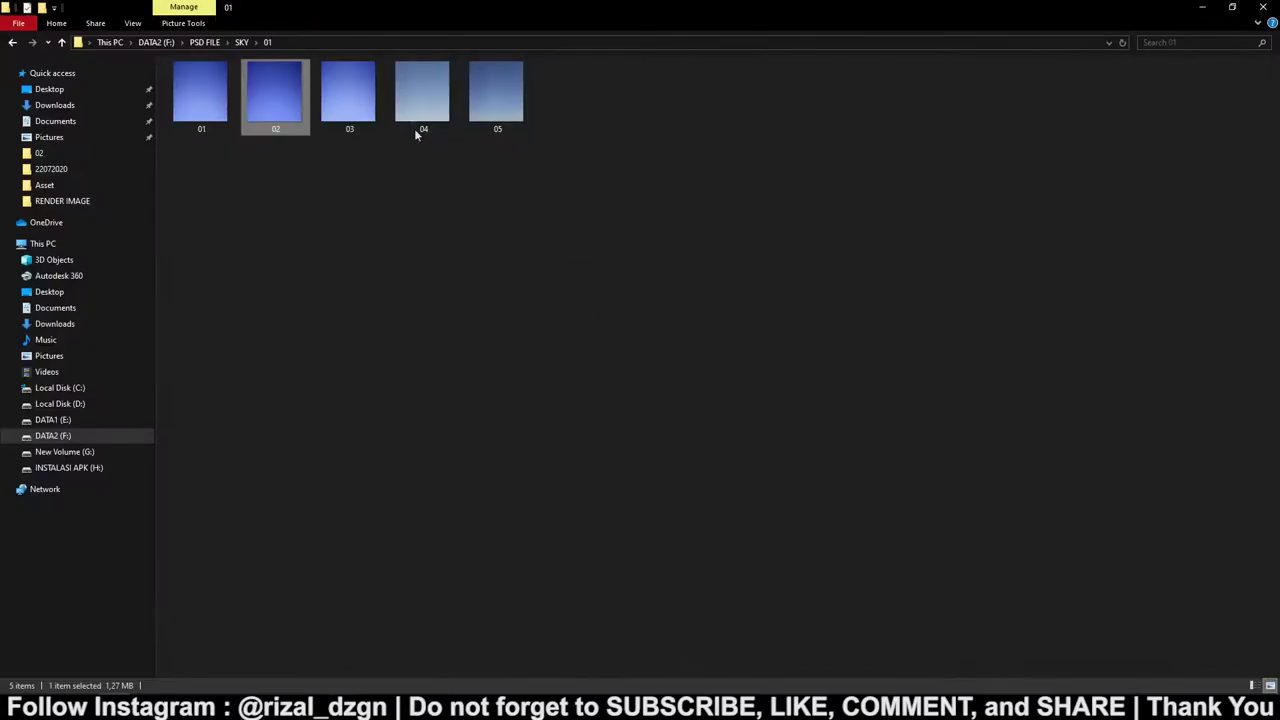
{"action": "mouse_move", "coordinate": [420, 110]}
{"action": "left_mouse_down"}
{"action": "mouse_move", "coordinate": [557, 362]}
{"action": "mouse_move", "coordinate": [489, 342]}
{"action": "left_mouse_up"}
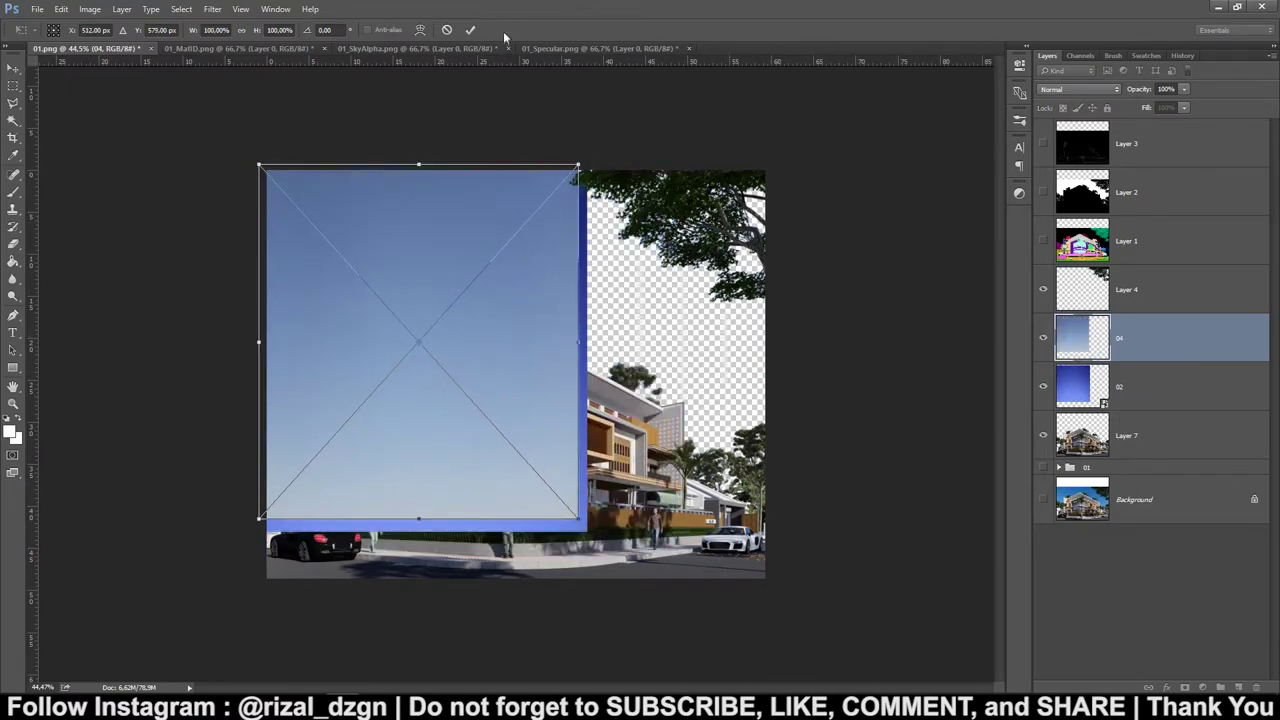
{"action": "left_click", "coordinate": [471, 30]}
{"action": "key", "text": "e"}
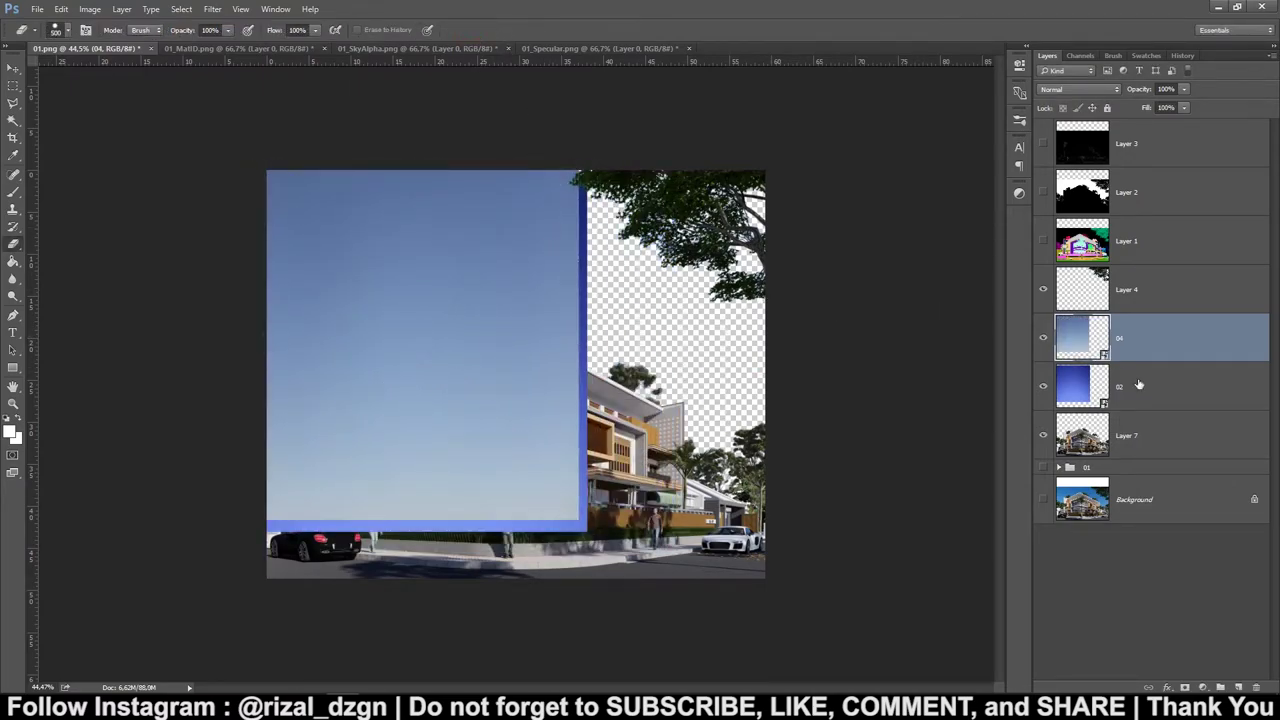
Move and stretch both sky layers to cover the whole canvas.
{"action": "left_click", "coordinate": [1133, 383], "text": "shift"}
{"action": "left_click", "coordinate": [1165, 337]}
{"action": "key", "text": "v"}
{"action": "left_click_drag", "start_coordinate": [374, 272], "coordinate": [384, 278]}
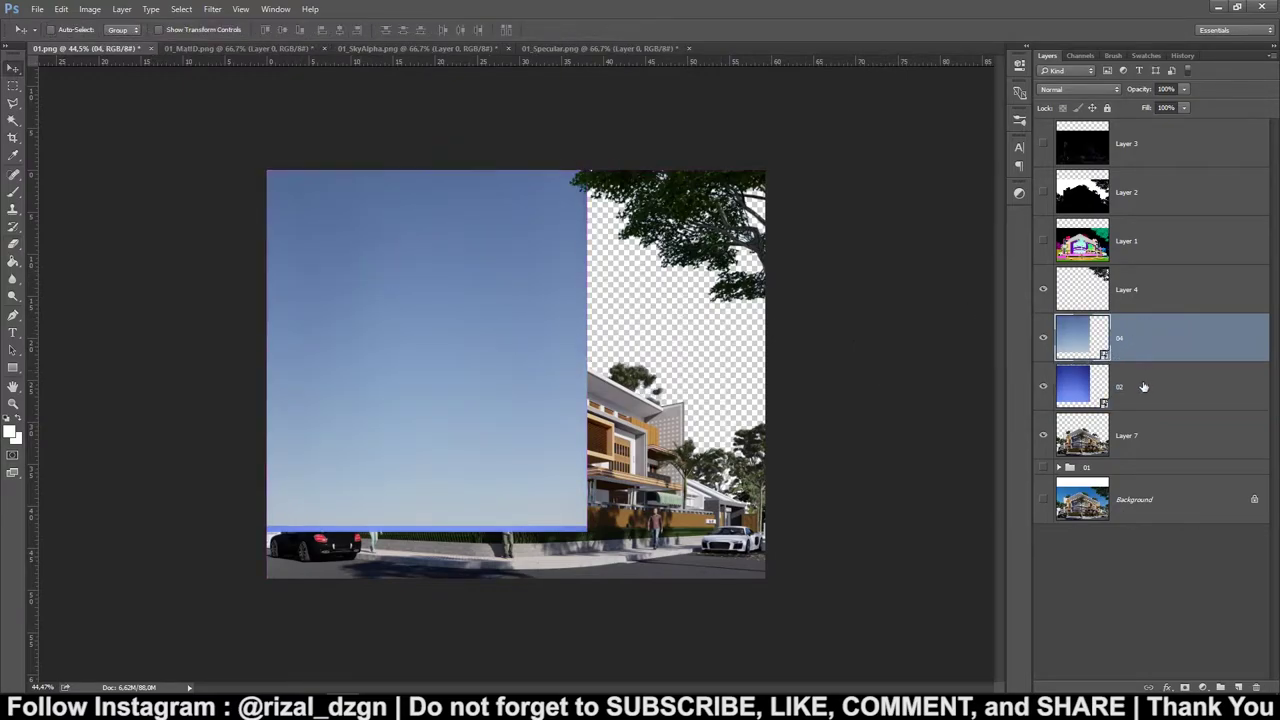
{"action": "left_click", "coordinate": [1147, 390], "text": "shift"}
{"action": "left_click_drag", "start_coordinate": [653, 383], "coordinate": [655, 377]}
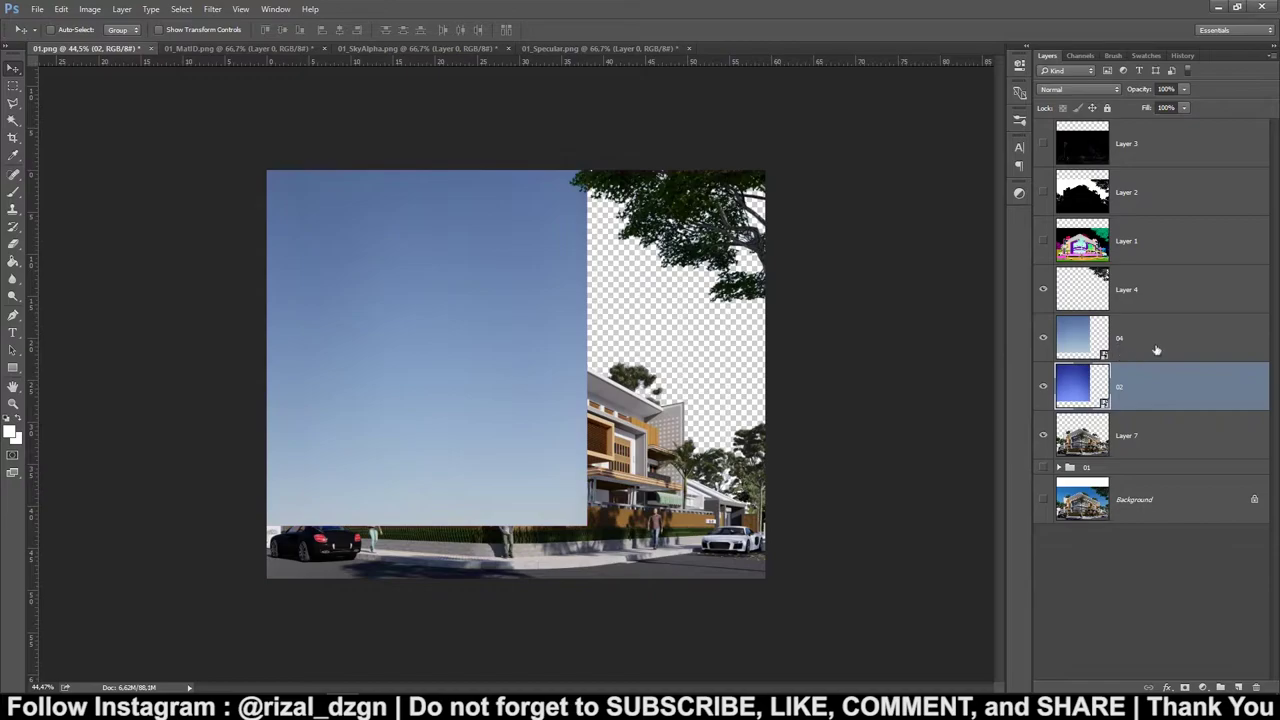
{"action": "key", "text": "ctrl+t"}
{"action": "left_click_drag", "start_coordinate": [587, 348], "coordinate": [765, 348]}
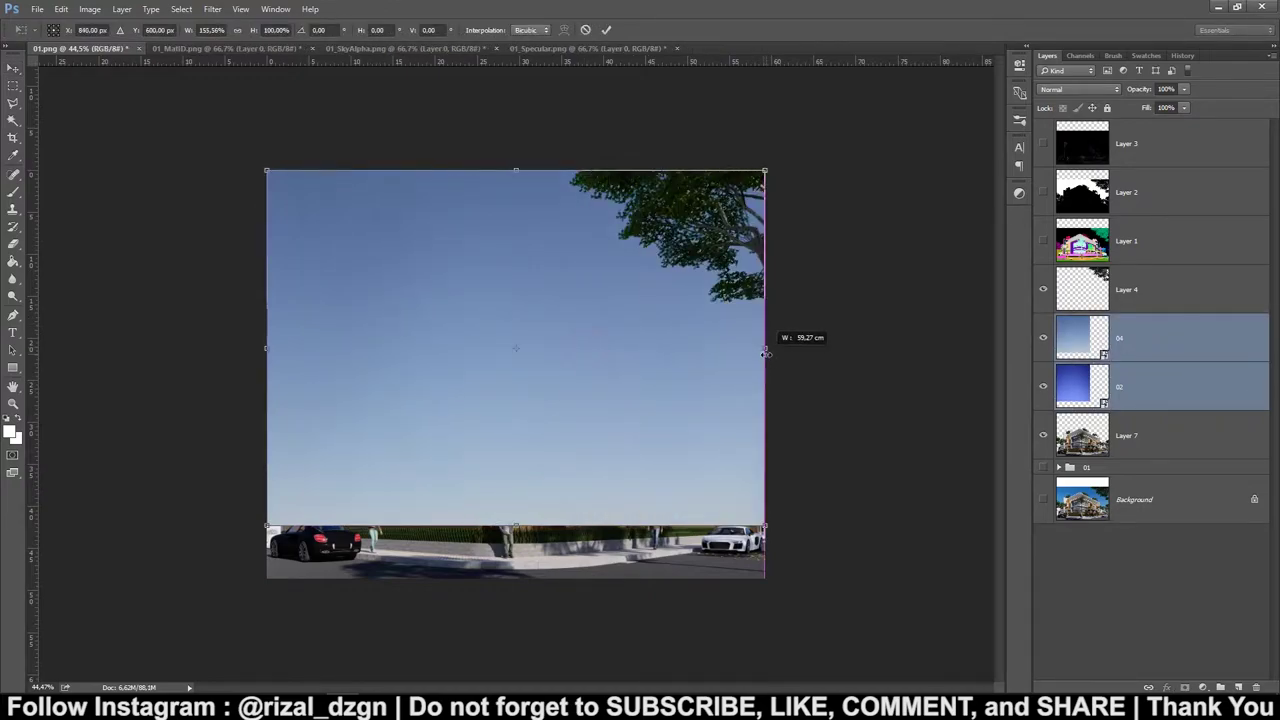
{"action": "left_click_drag", "start_coordinate": [535, 523], "coordinate": [514, 545]}
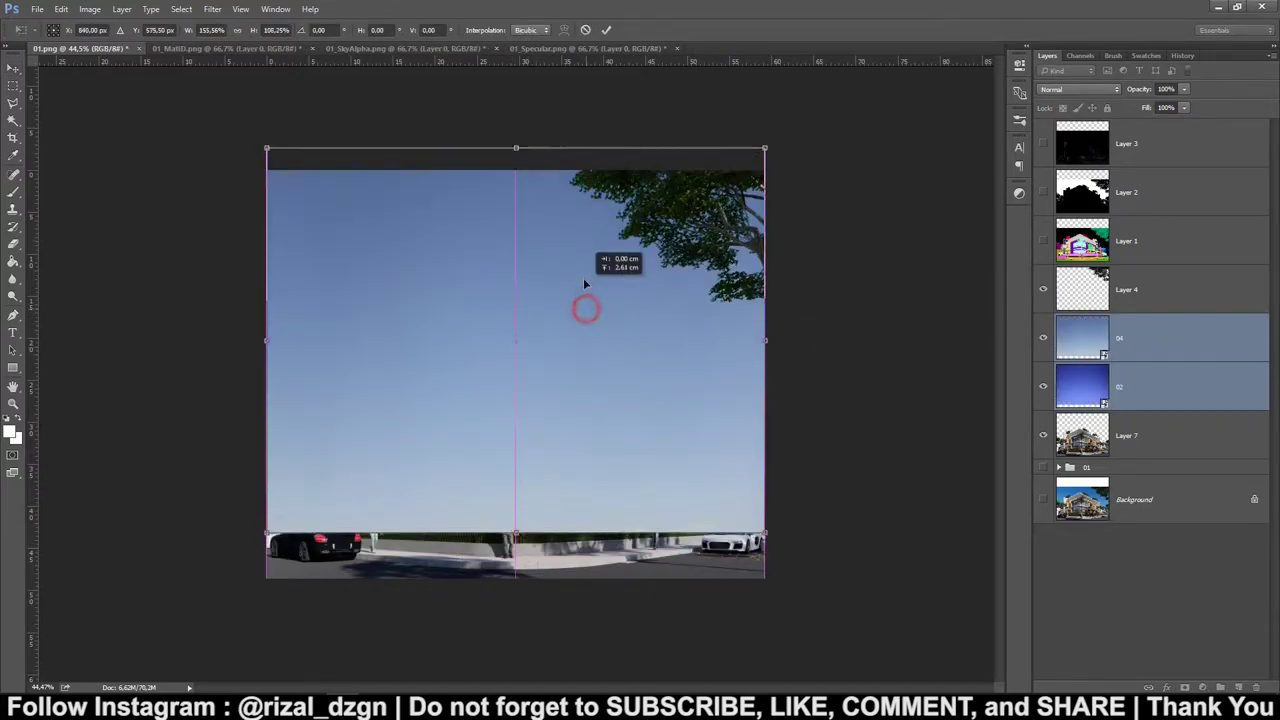
{"action": "left_click_drag", "start_coordinate": [586, 270], "coordinate": [586, 306]}
{"action": "left_click", "coordinate": [609, 31]}
Move Layer 7 above the skies, delete sky 02, and select sky layer 04.
{"action": "left_click", "coordinate": [1143, 435]}
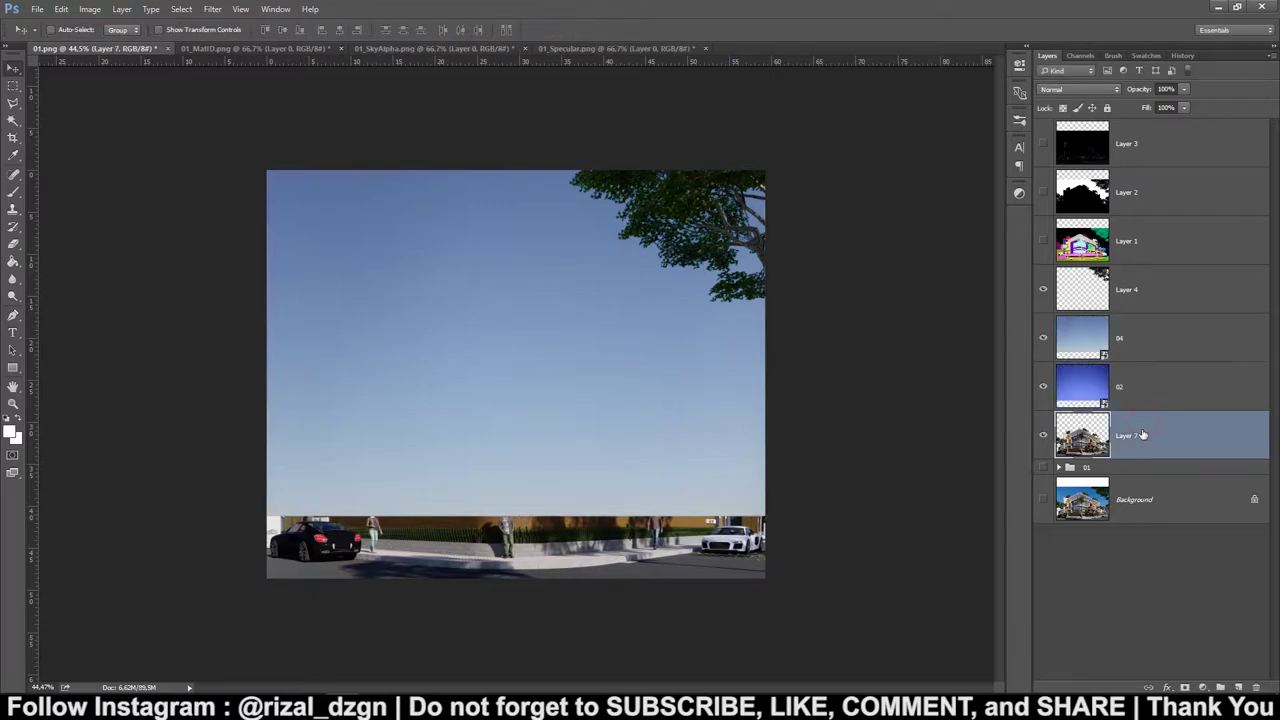
{"action": "left_click_drag", "start_coordinate": [1138, 421], "coordinate": [1138, 340]}
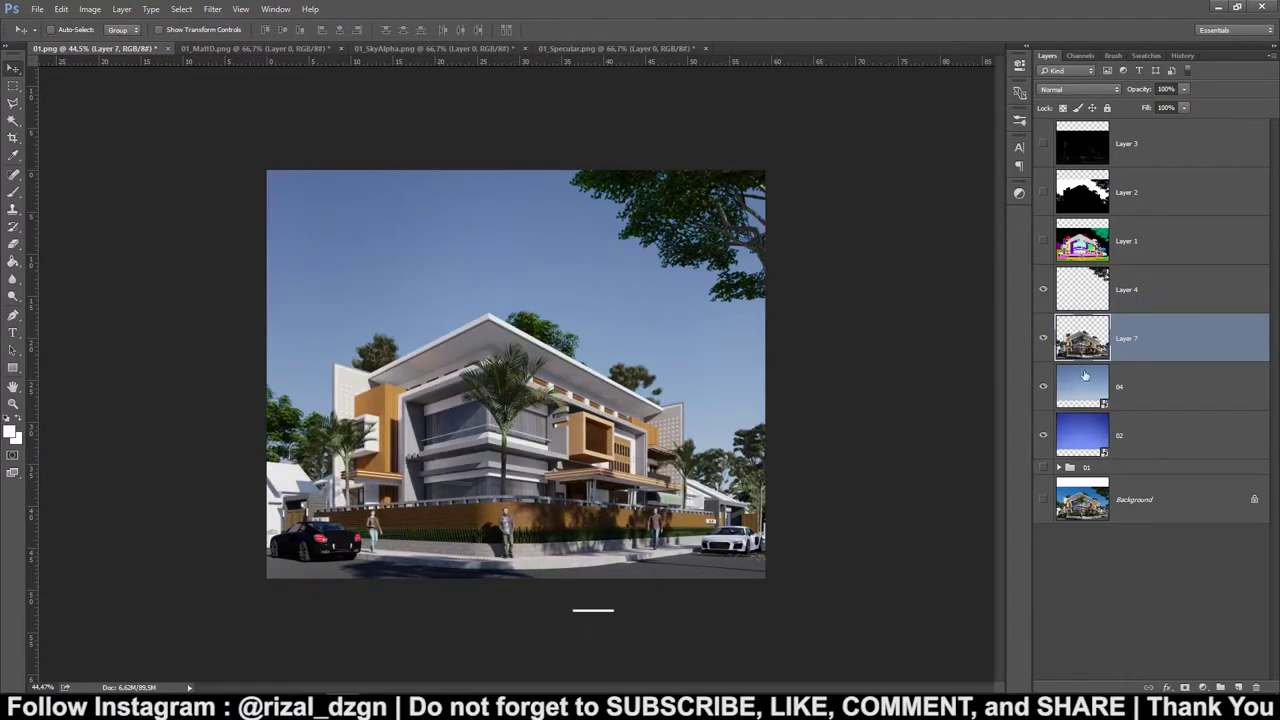
{"action": "left_click", "coordinate": [1042, 389]}
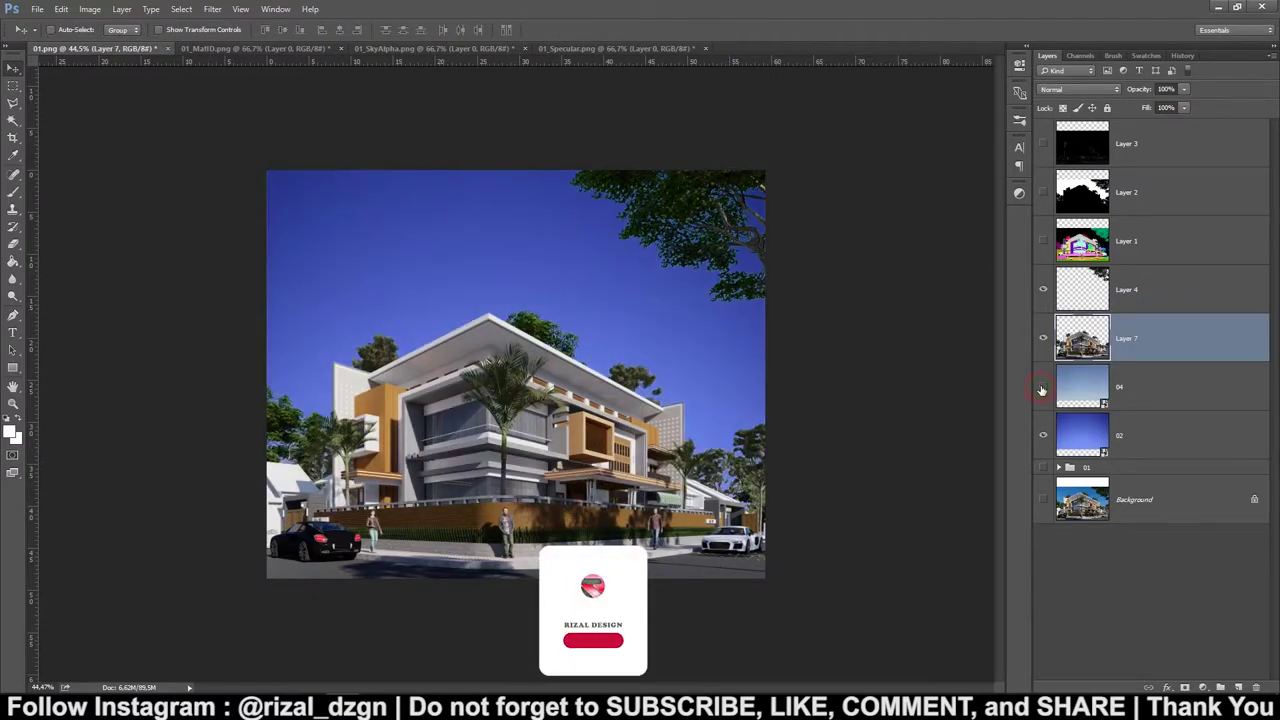
{"action": "left_click", "coordinate": [1042, 389]}
{"action": "left_click", "coordinate": [1128, 430]}
{"action": "key", "text": "Delete"}
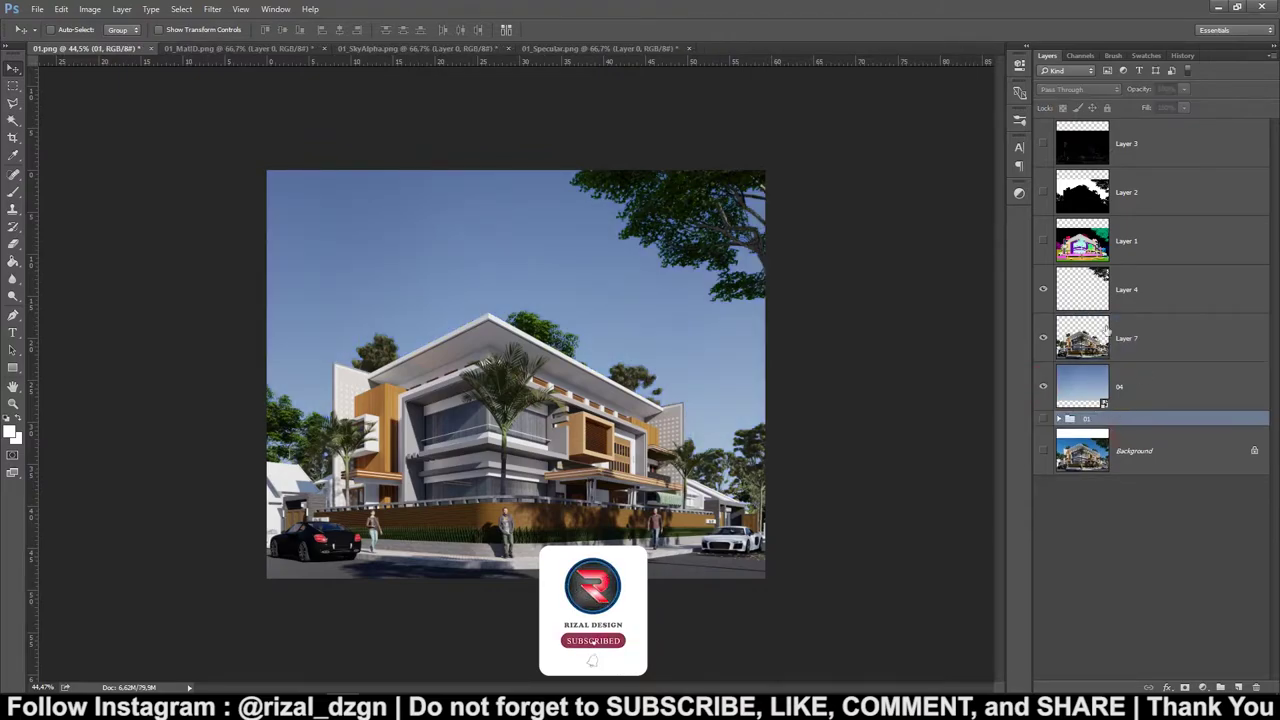
{"action": "left_click", "coordinate": [1150, 330]}
{"action": "left_click", "coordinate": [1138, 386]}
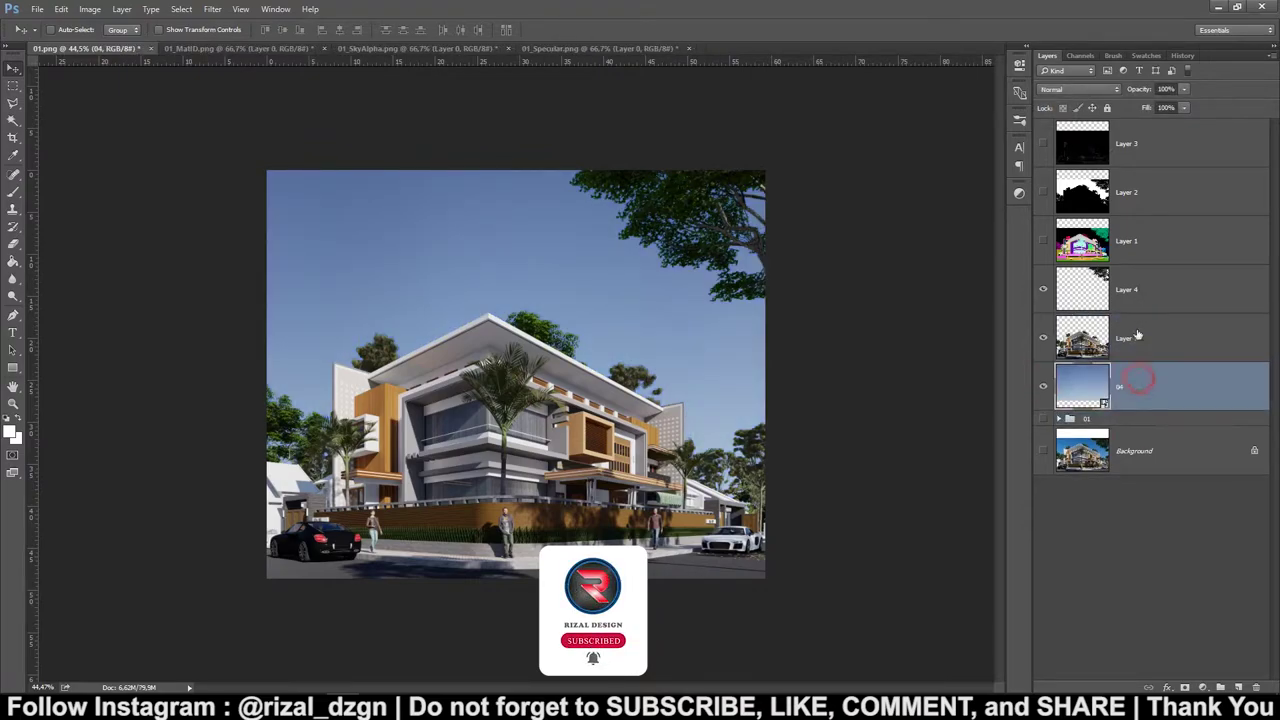
{"action": "left_click", "coordinate": [1142, 293], "text": "shift"}
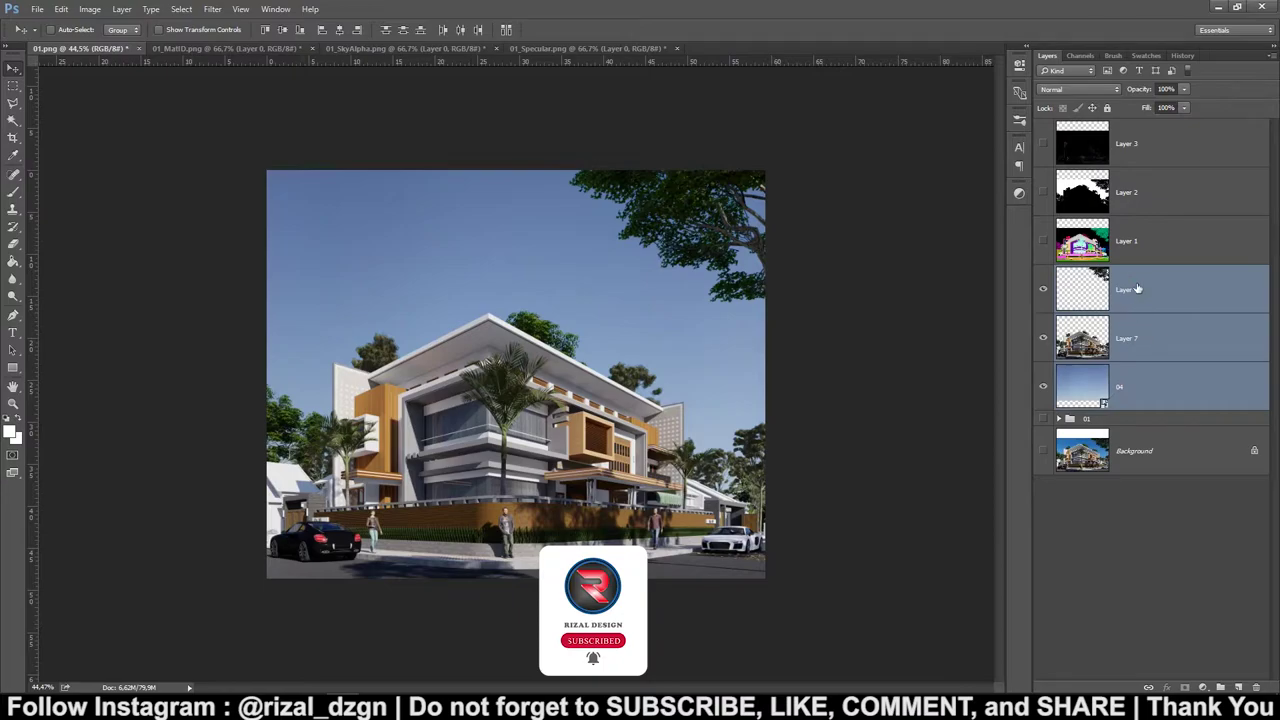
{"action": "left_click", "coordinate": [1131, 386]}
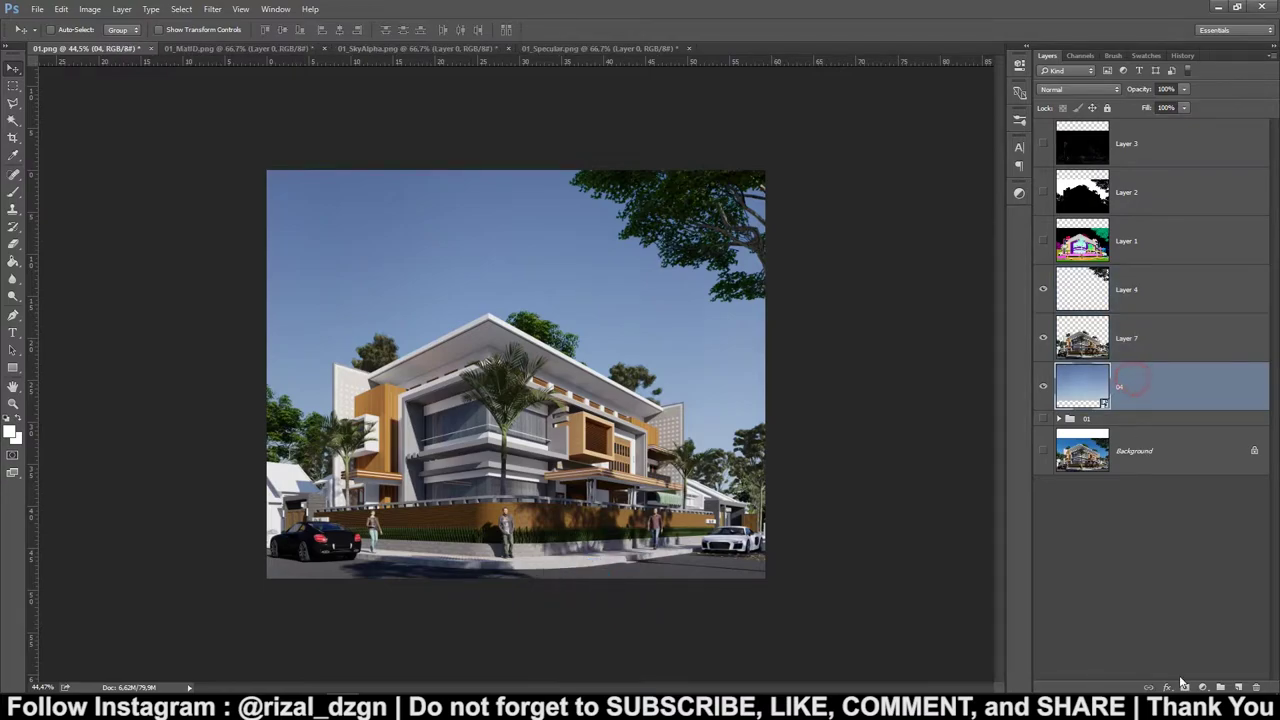
Add a Color Balance layer above Layer 4, pushing shadows and midtones toward blue.
{"action": "left_click", "coordinate": [1157, 296]}
{"action": "left_click", "coordinate": [1203, 688]}
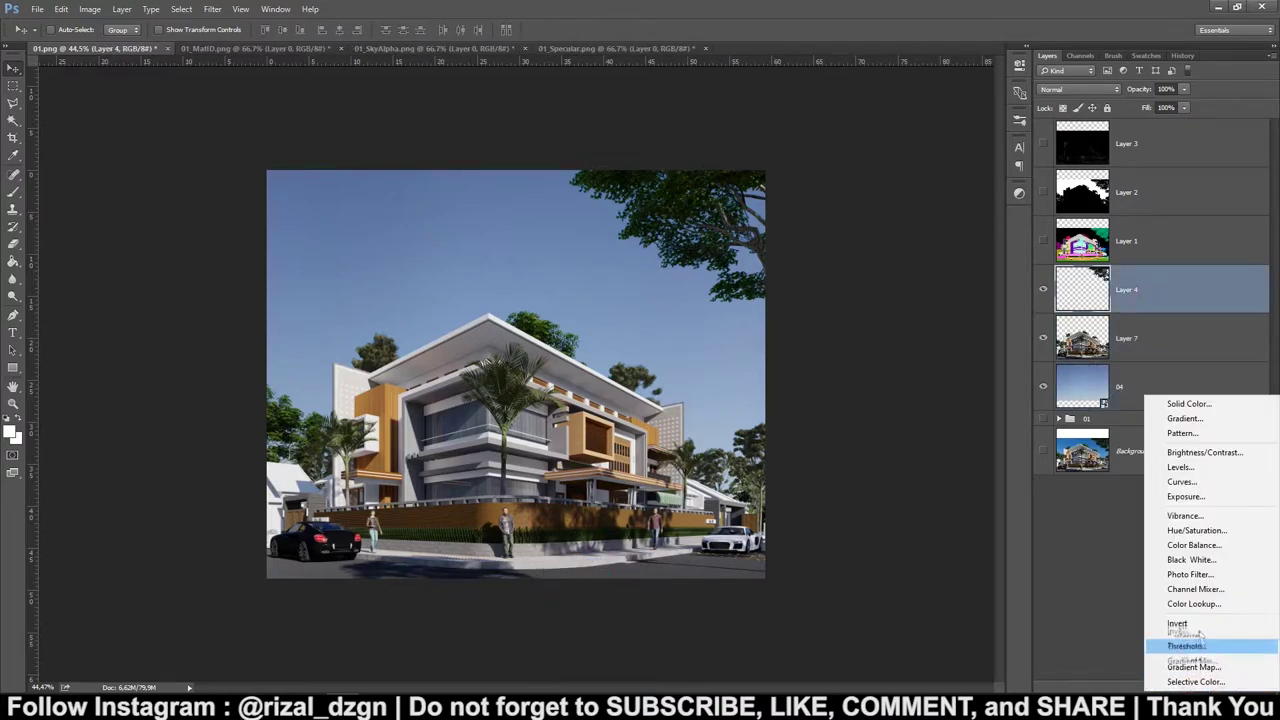
{"action": "left_click", "coordinate": [1235, 548]}
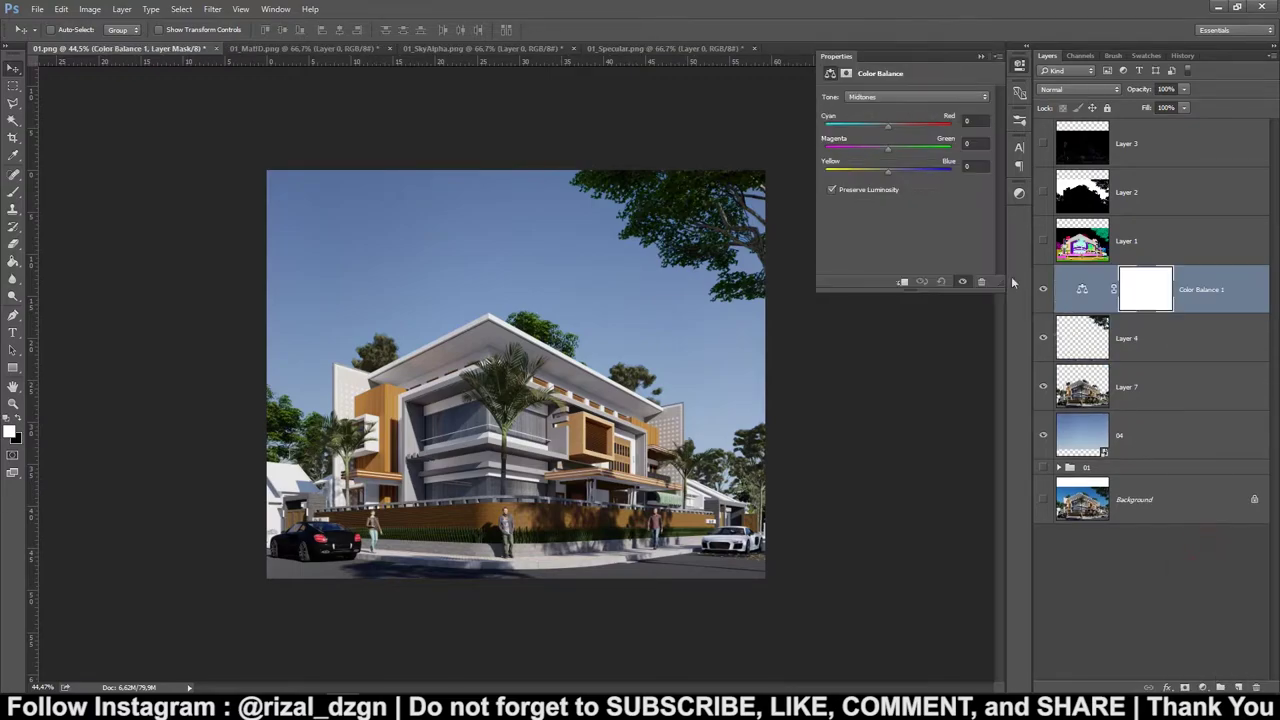
{"action": "left_click", "coordinate": [890, 96]}
{"action": "left_click", "coordinate": [885, 107]}
{"action": "left_click_drag", "start_coordinate": [877, 177], "coordinate": [898, 180]}
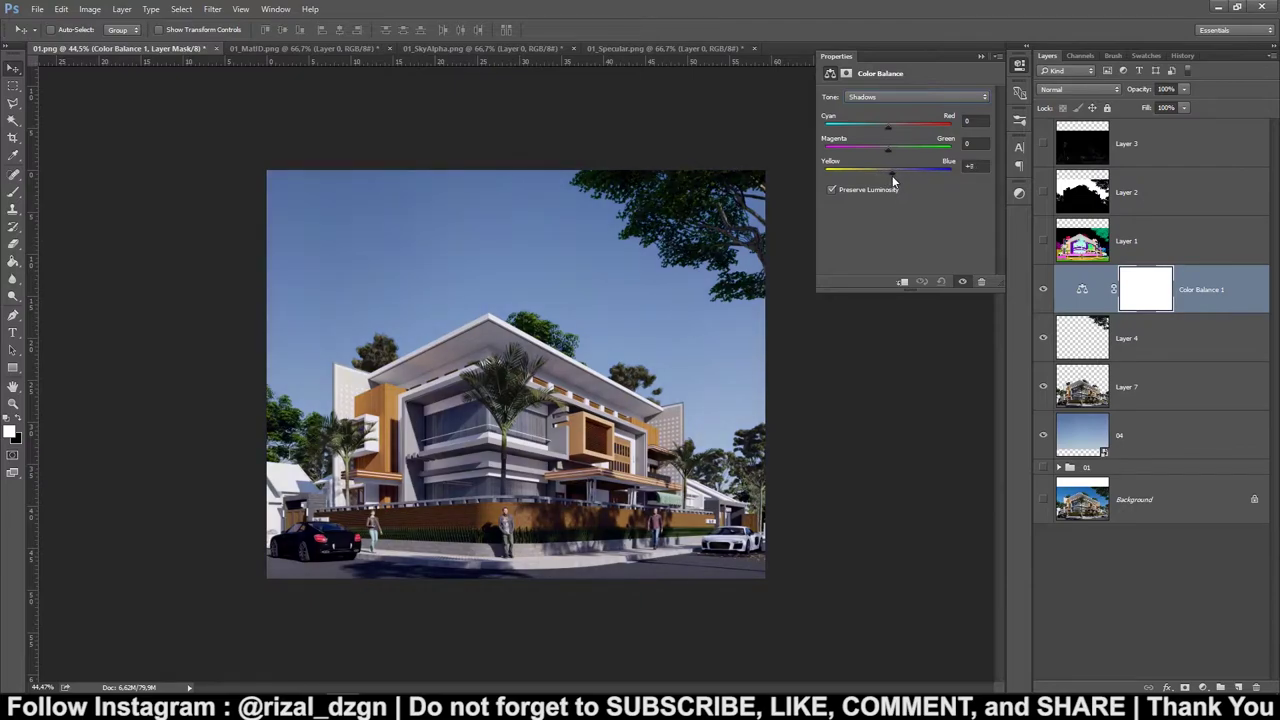
{"action": "left_click", "coordinate": [888, 96]}
{"action": "left_click", "coordinate": [886, 117]}
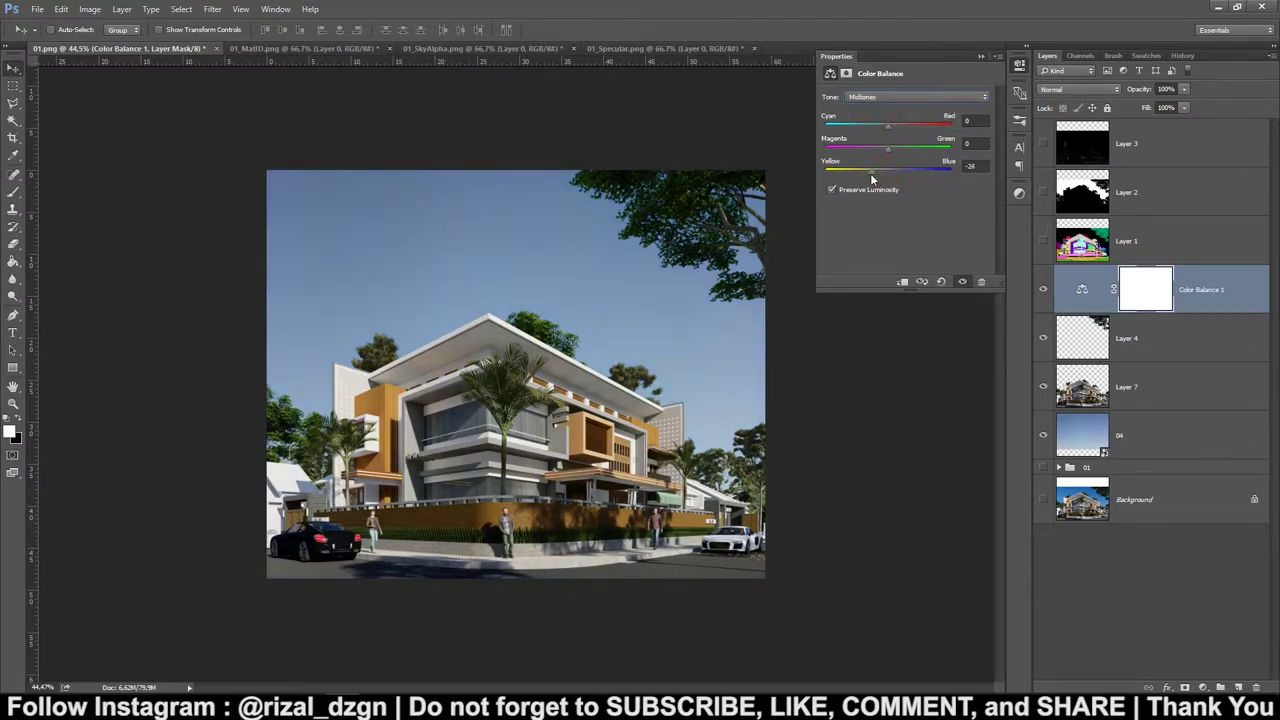
{"action": "left_click_drag", "start_coordinate": [870, 175], "coordinate": [898, 186]}
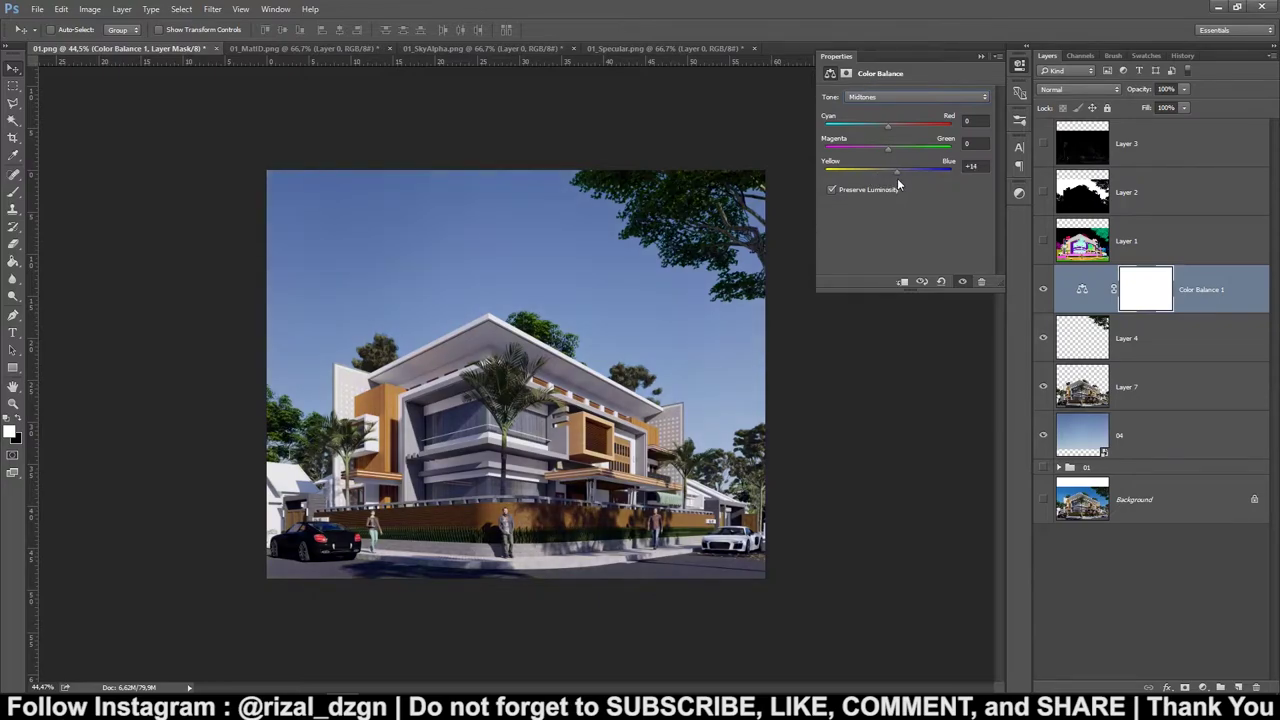
{"action": "left_click", "coordinate": [888, 96]}
{"action": "left_click", "coordinate": [887, 125]}
Add a Curves adjustment layer and lift the curve to brighten the render.
{"action": "left_click", "coordinate": [1201, 688]}
{"action": "left_click", "coordinate": [1170, 474]}
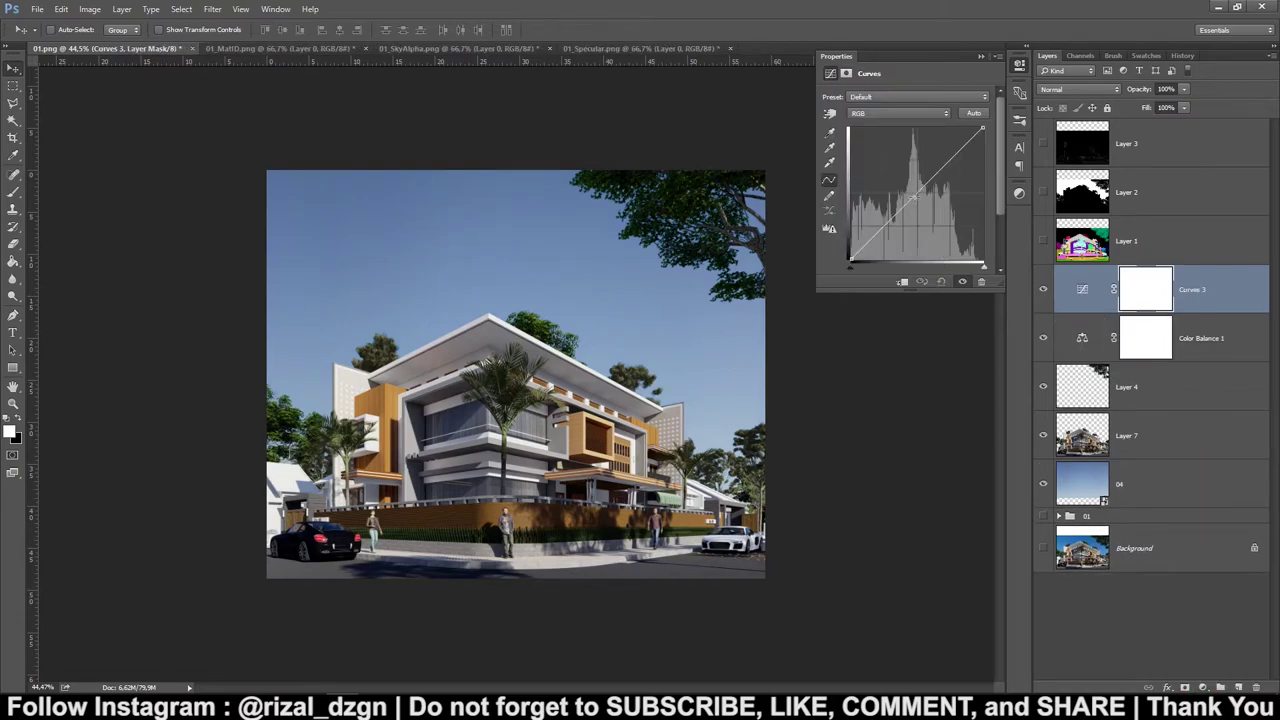
{"action": "left_click_drag", "start_coordinate": [911, 198], "coordinate": [906, 194]}
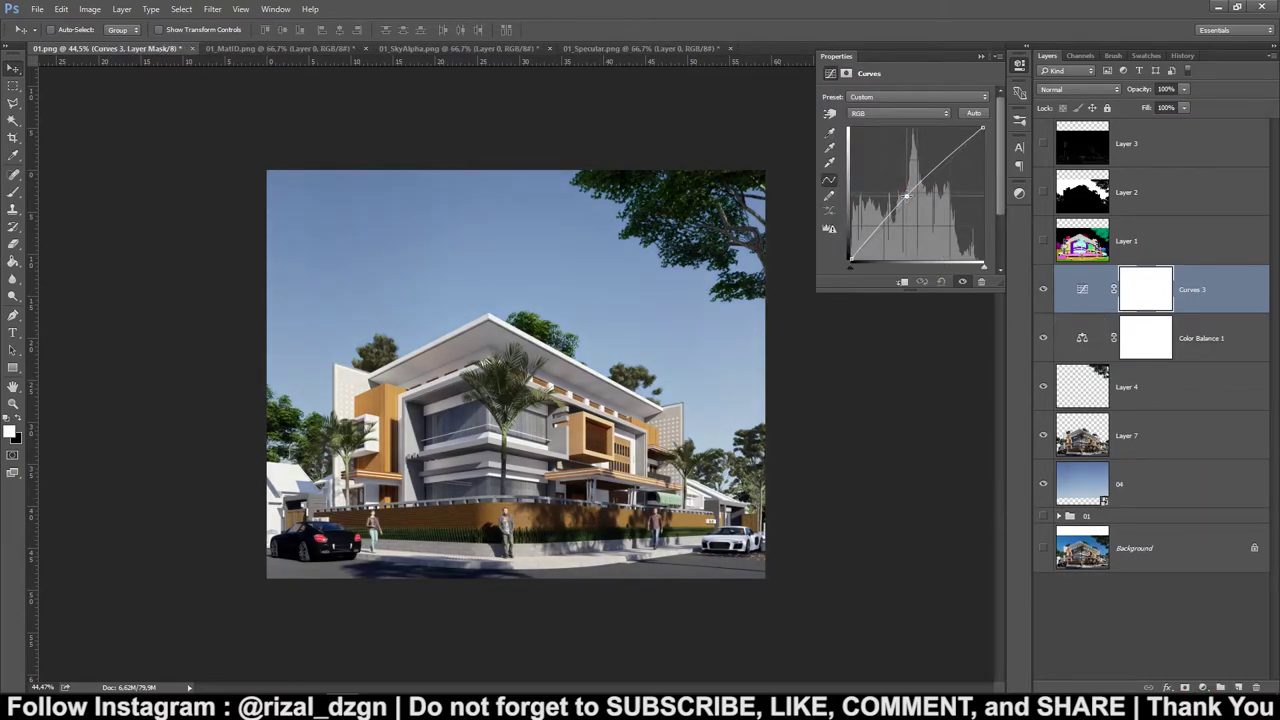
Add Selective Color setting Yellows to Cyan +7, Magenta +31, Yellow +5, Black +5.
{"action": "left_click", "coordinate": [980, 58]}
{"action": "left_click", "coordinate": [1201, 688]}
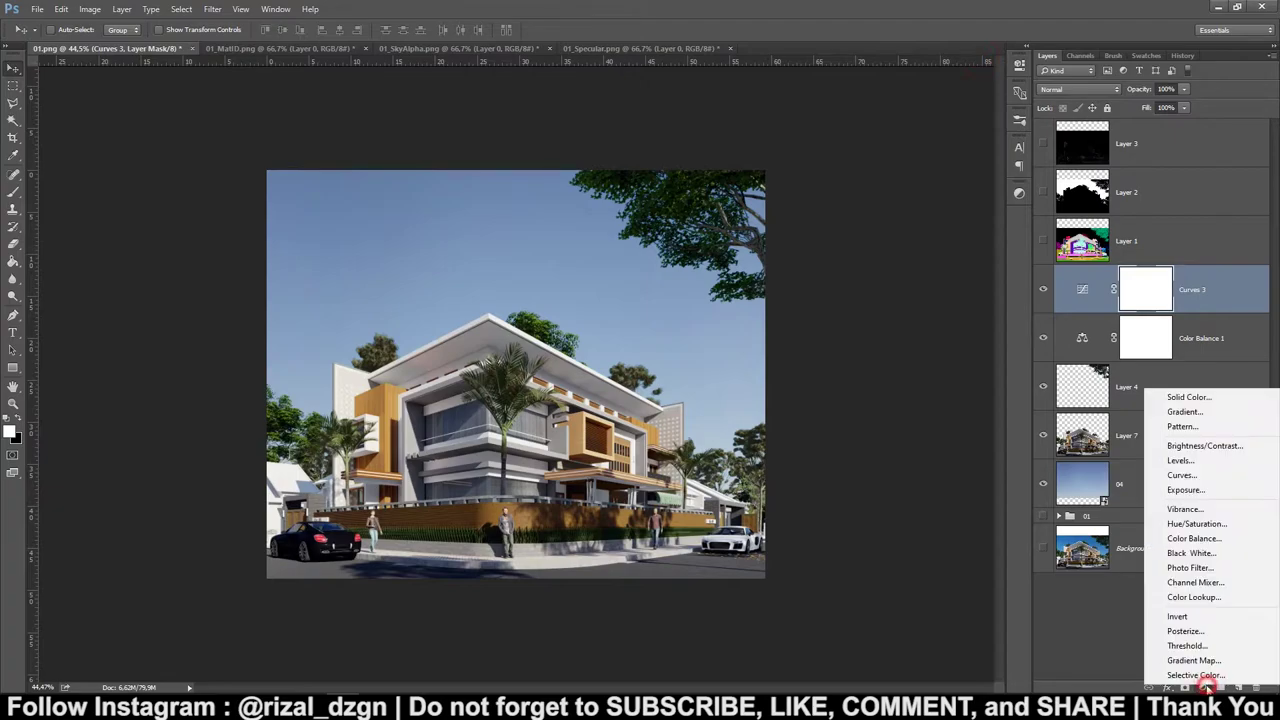
{"action": "left_click", "coordinate": [1186, 656]}
{"action": "left_click", "coordinate": [876, 113]}
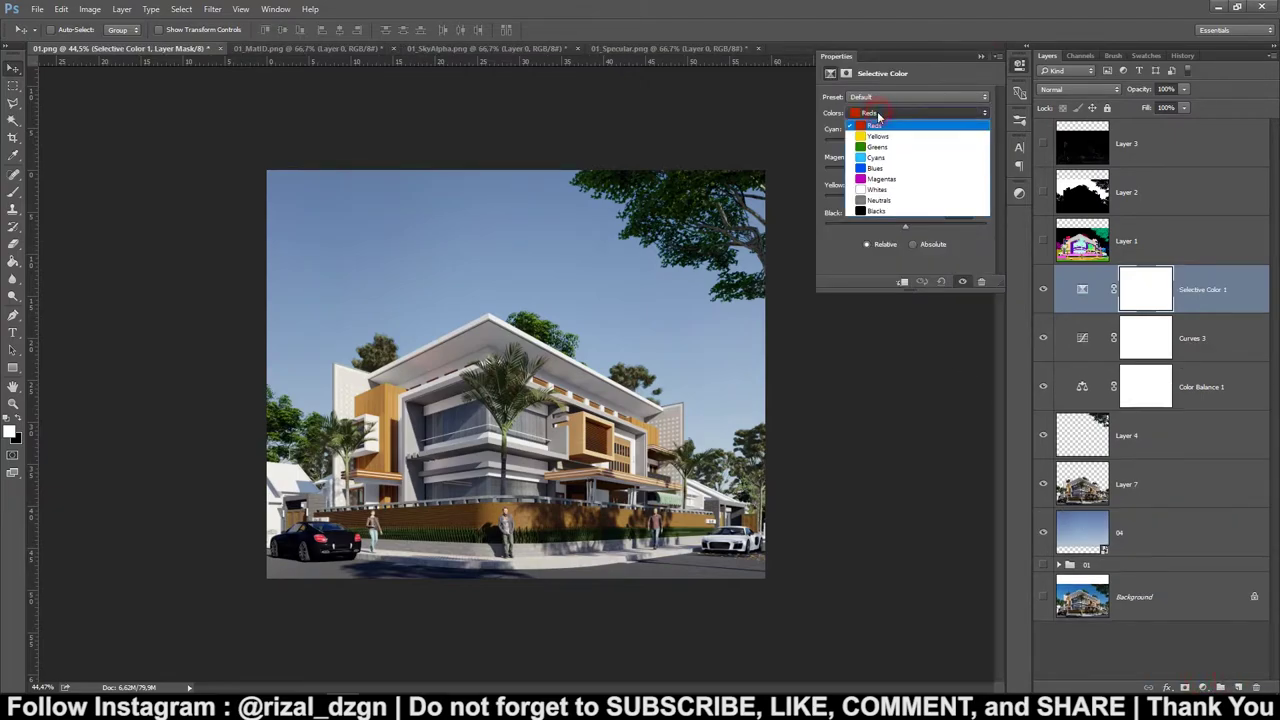
{"action": "left_click", "coordinate": [879, 136]}
{"action": "mouse_move", "coordinate": [905, 170]}
{"action": "left_mouse_down"}
{"action": "mouse_move", "coordinate": [919, 170]}
{"action": "mouse_move", "coordinate": [927, 205]}
{"action": "left_mouse_up"}
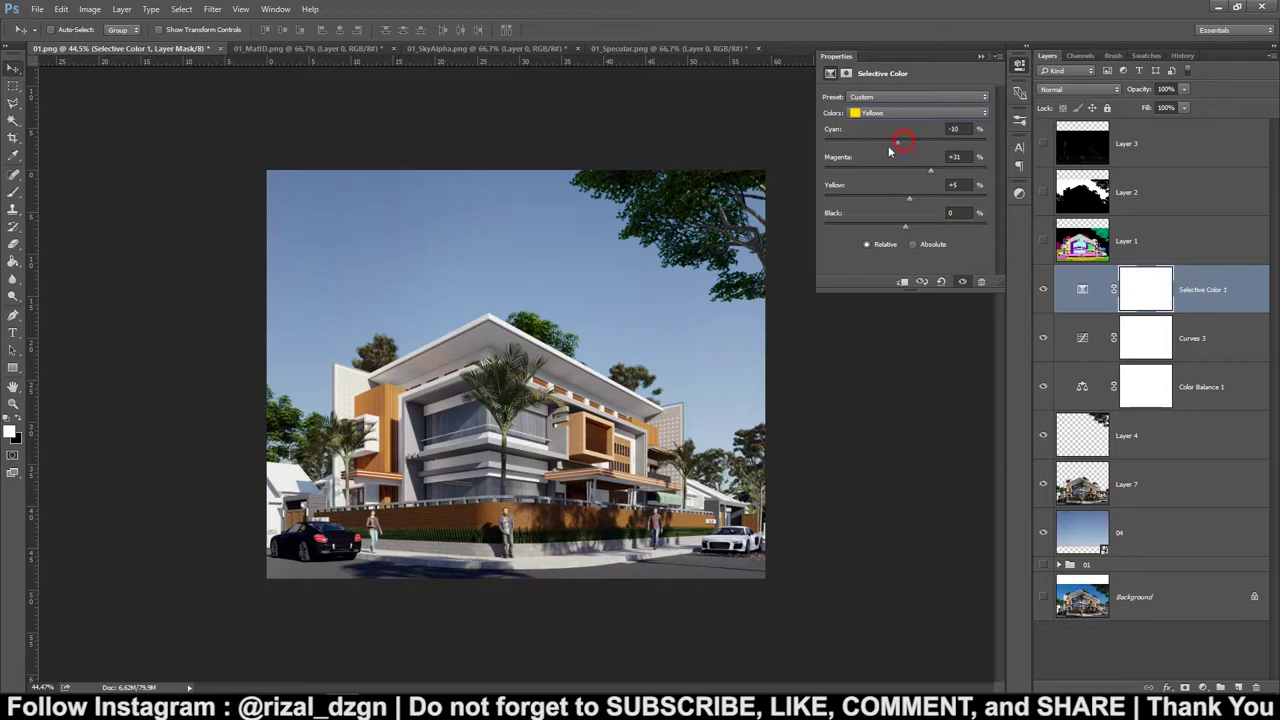
{"action": "left_click_drag", "start_coordinate": [877, 142], "coordinate": [910, 142]}
{"action": "left_click_drag", "start_coordinate": [903, 227], "coordinate": [908, 235]}
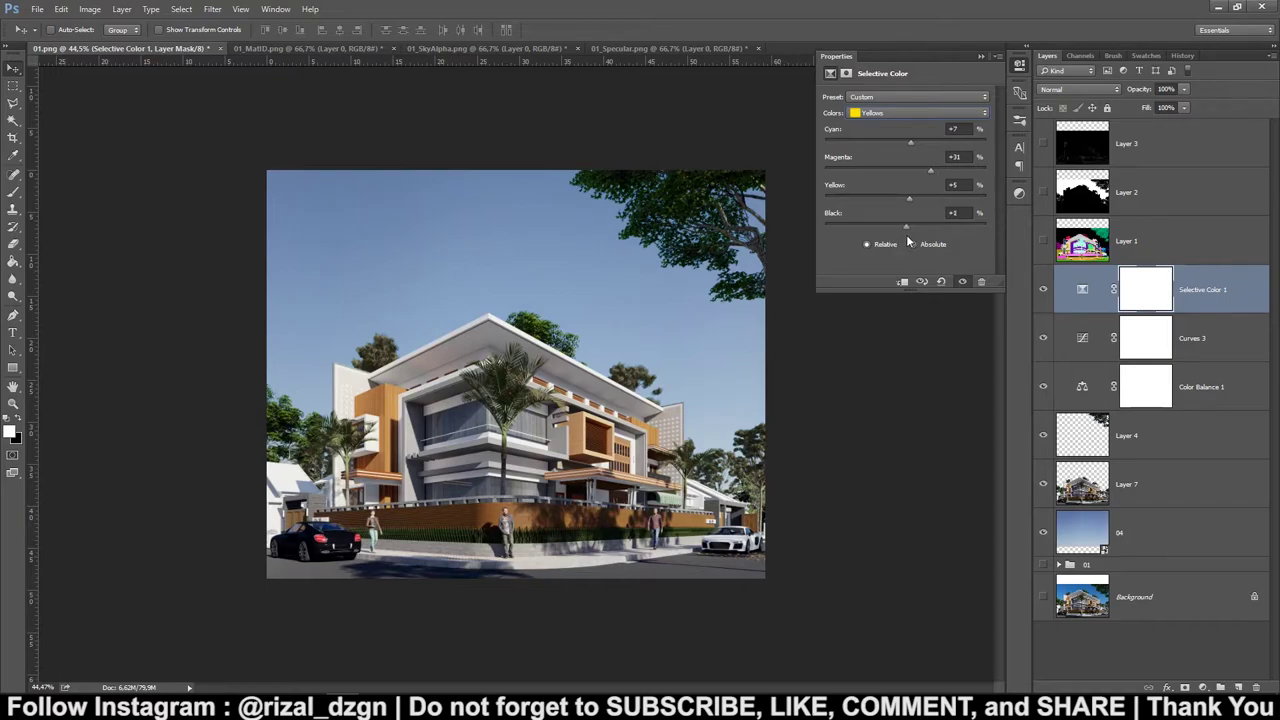
{"action": "left_click", "coordinate": [981, 57]}
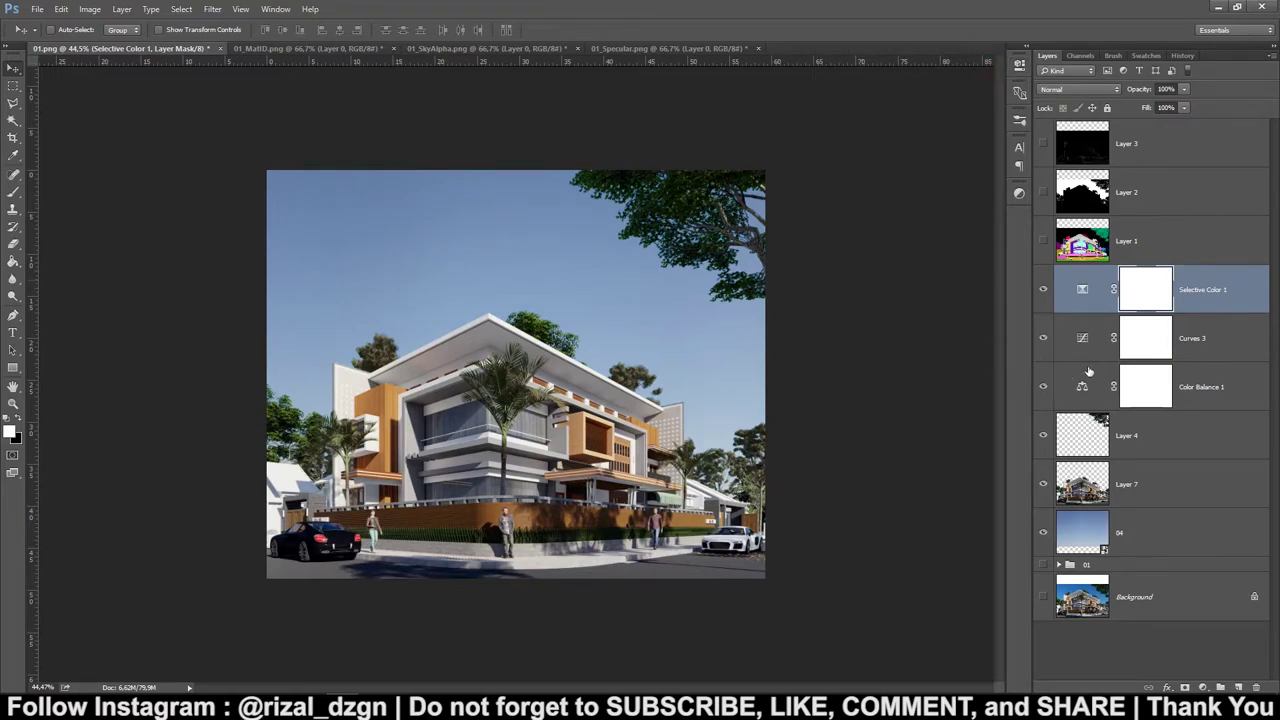
{"action": "scroll", "coordinate": [800, 426], "scroll_direction": "up", "scroll_amount": 1}
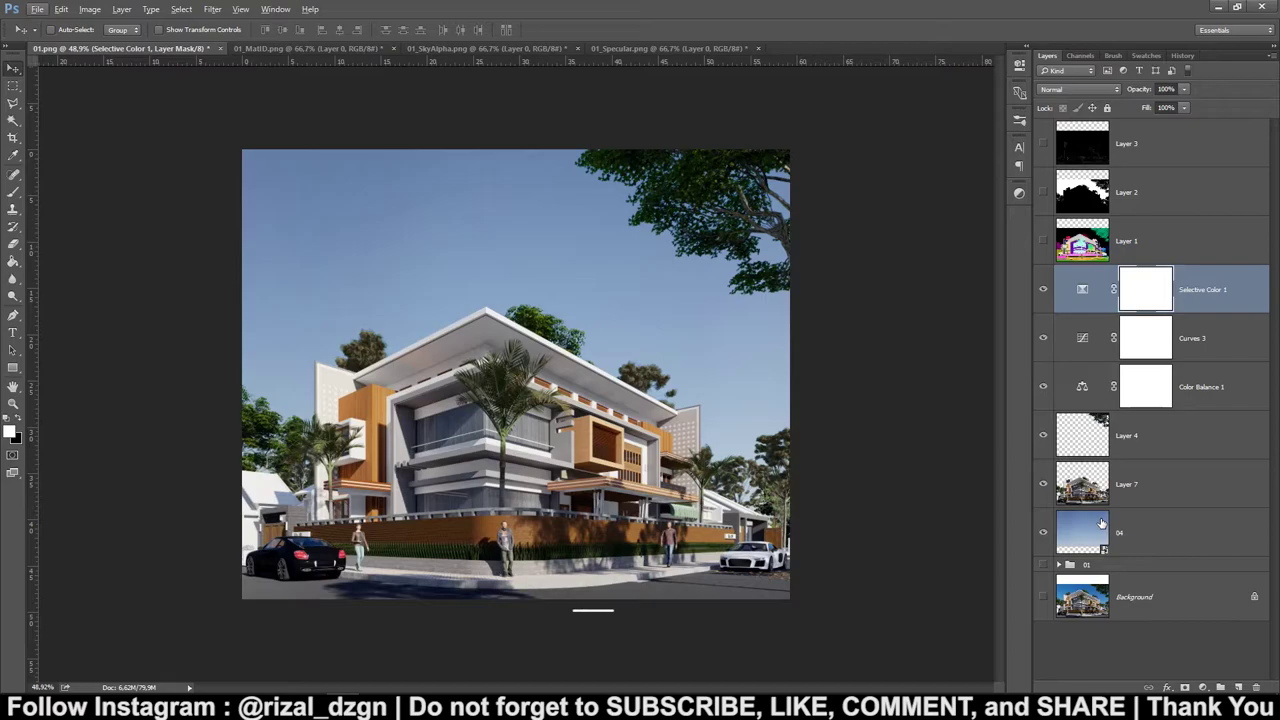
Group Selective Color 1 through 04 as '02' and stamp a merged Layer 8 above.
{"action": "left_click", "coordinate": [1157, 535], "text": "shift"}
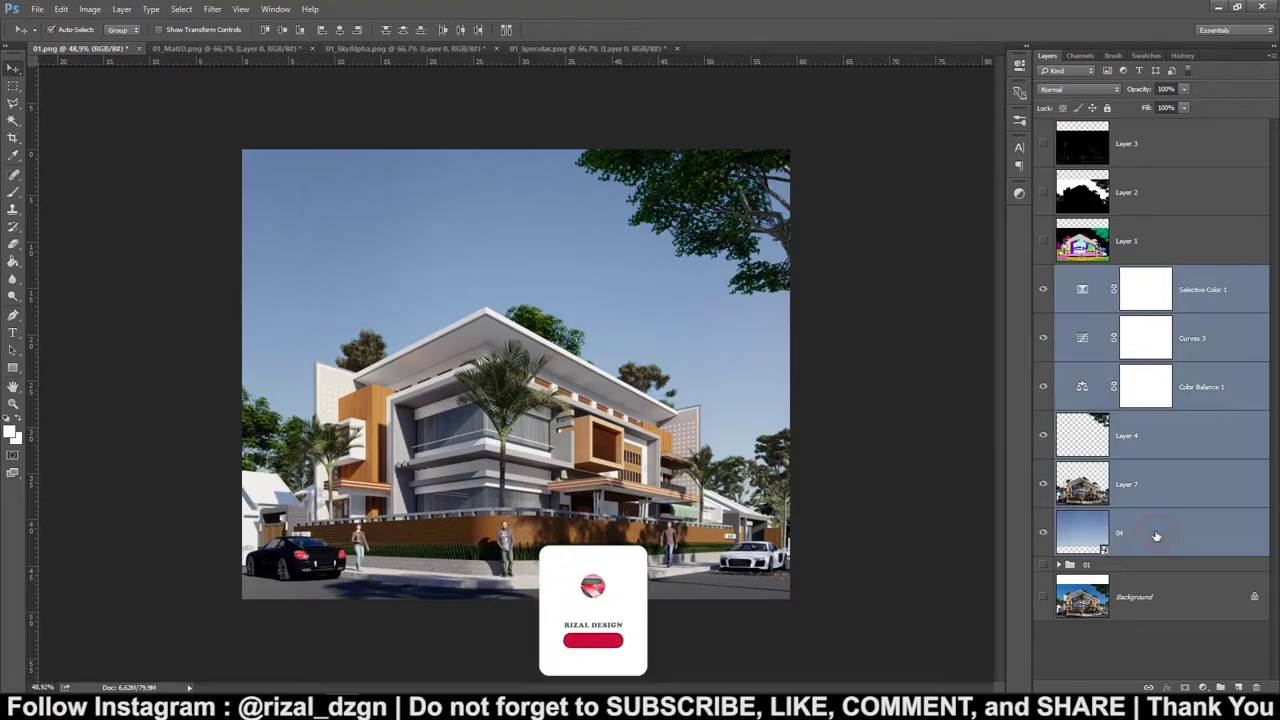
{"action": "key", "text": "ctrl+g"}
{"action": "type", "text": "02"}
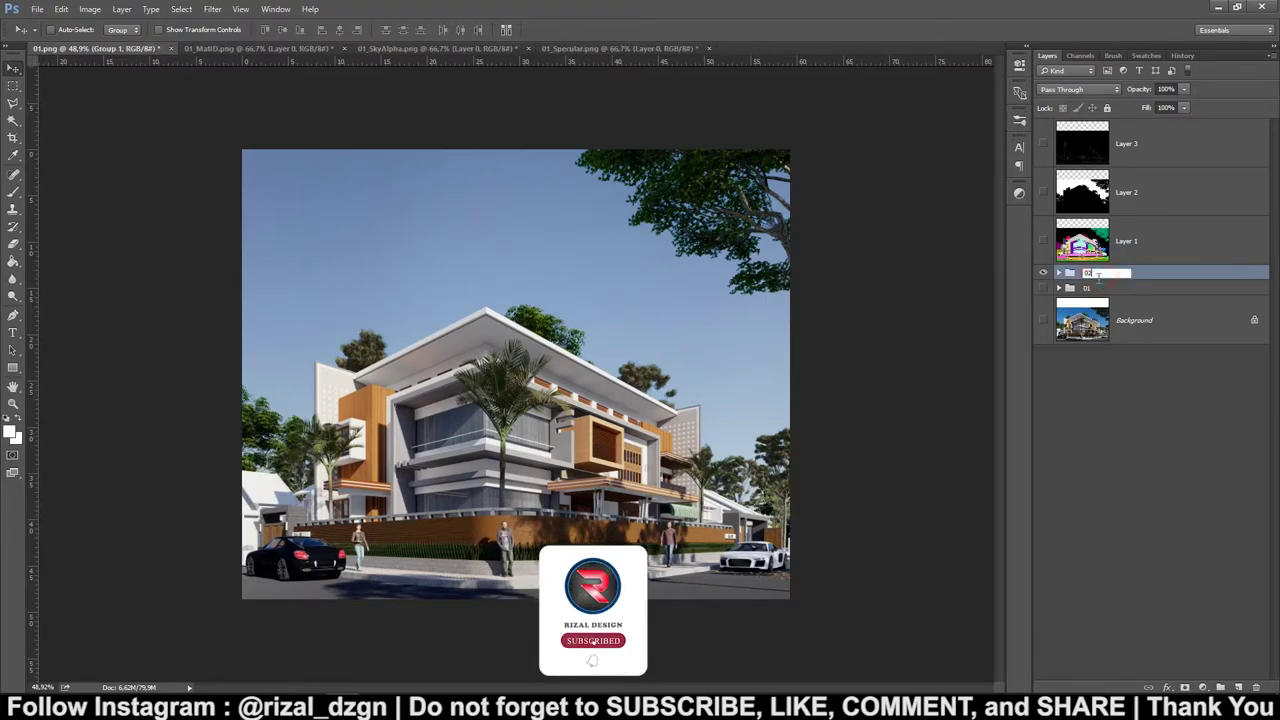
{"action": "key", "text": "Return"}
{"action": "key", "text": "ctrl+shift+alt+e"}
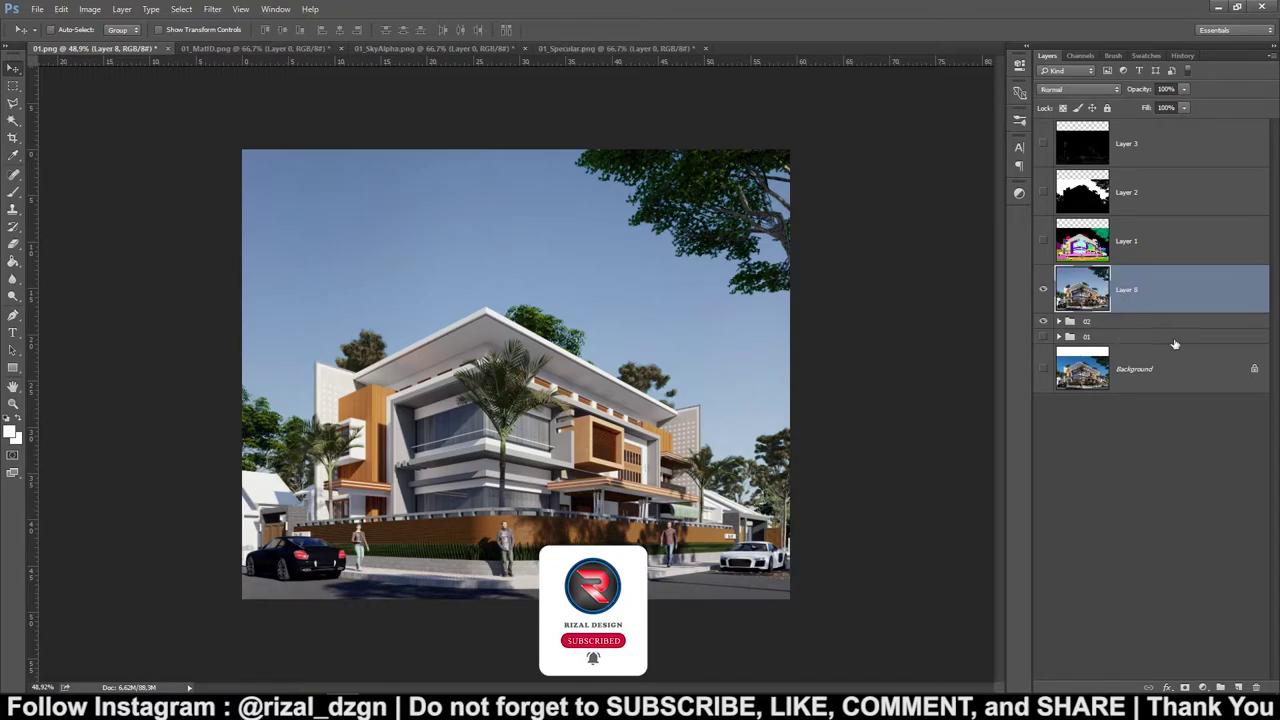
{"action": "left_click", "coordinate": [212, 9]}
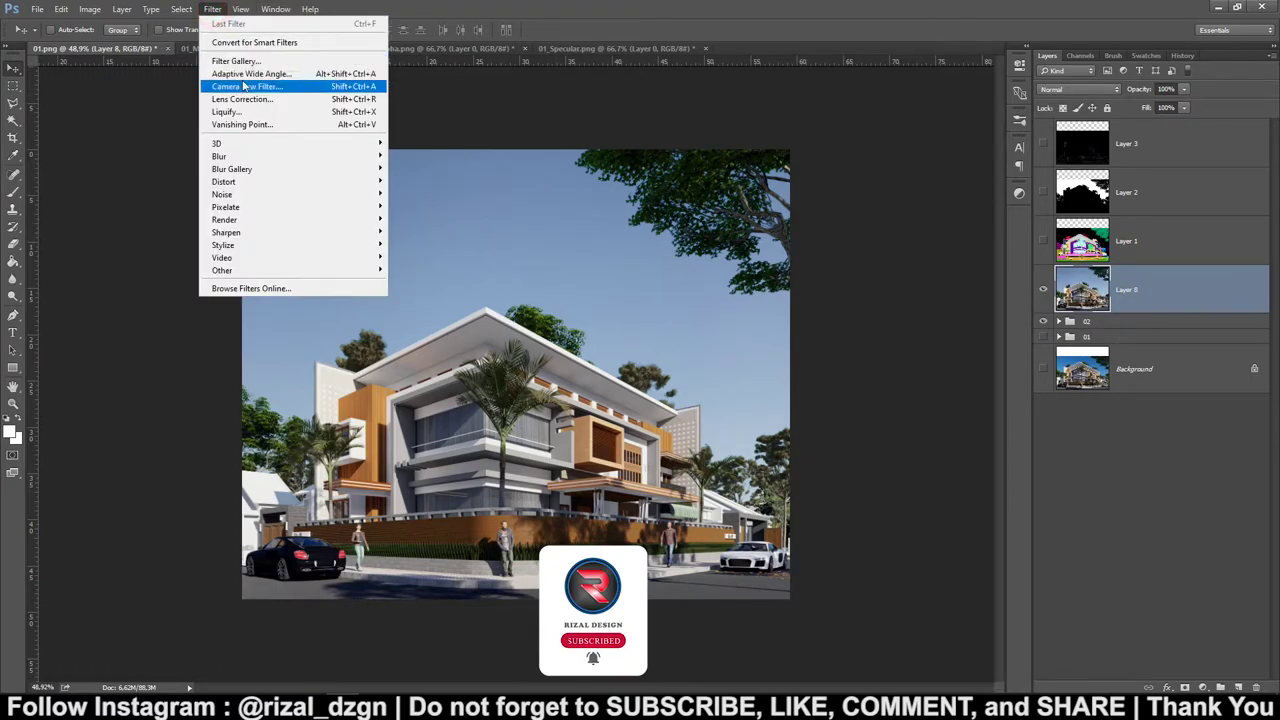
In Camera Raw on Layer 8, cool the temperature and lower the greens' saturation and hue.
{"action": "left_click", "coordinate": [243, 83]}
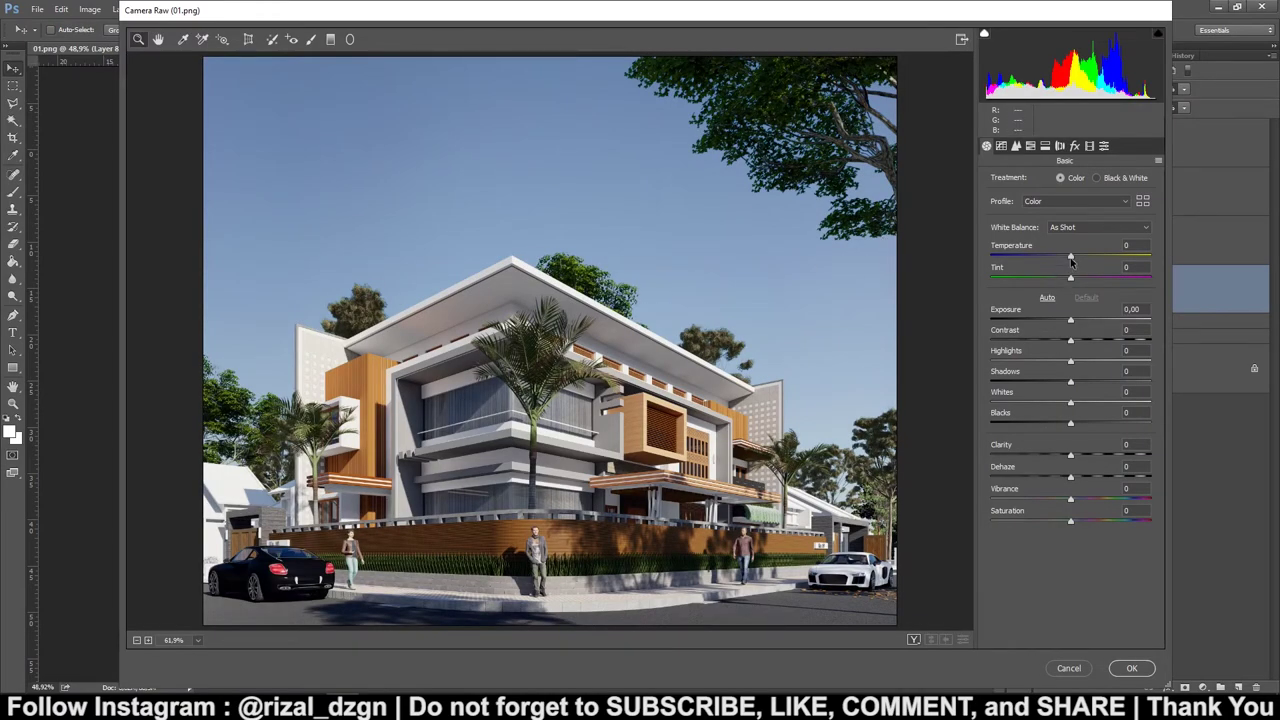
{"action": "mouse_move", "coordinate": [1071, 259]}
{"action": "left_mouse_down"}
{"action": "mouse_move", "coordinate": [1067, 376]}
{"action": "mouse_move", "coordinate": [1118, 383]}
{"action": "mouse_move", "coordinate": [1077, 390]}
{"action": "mouse_move", "coordinate": [1070, 404]}
{"action": "mouse_move", "coordinate": [1085, 411]}
{"action": "mouse_move", "coordinate": [1049, 428]}
{"action": "mouse_move", "coordinate": [1071, 434]}
{"action": "mouse_move", "coordinate": [1075, 457]}
{"action": "left_mouse_up"}
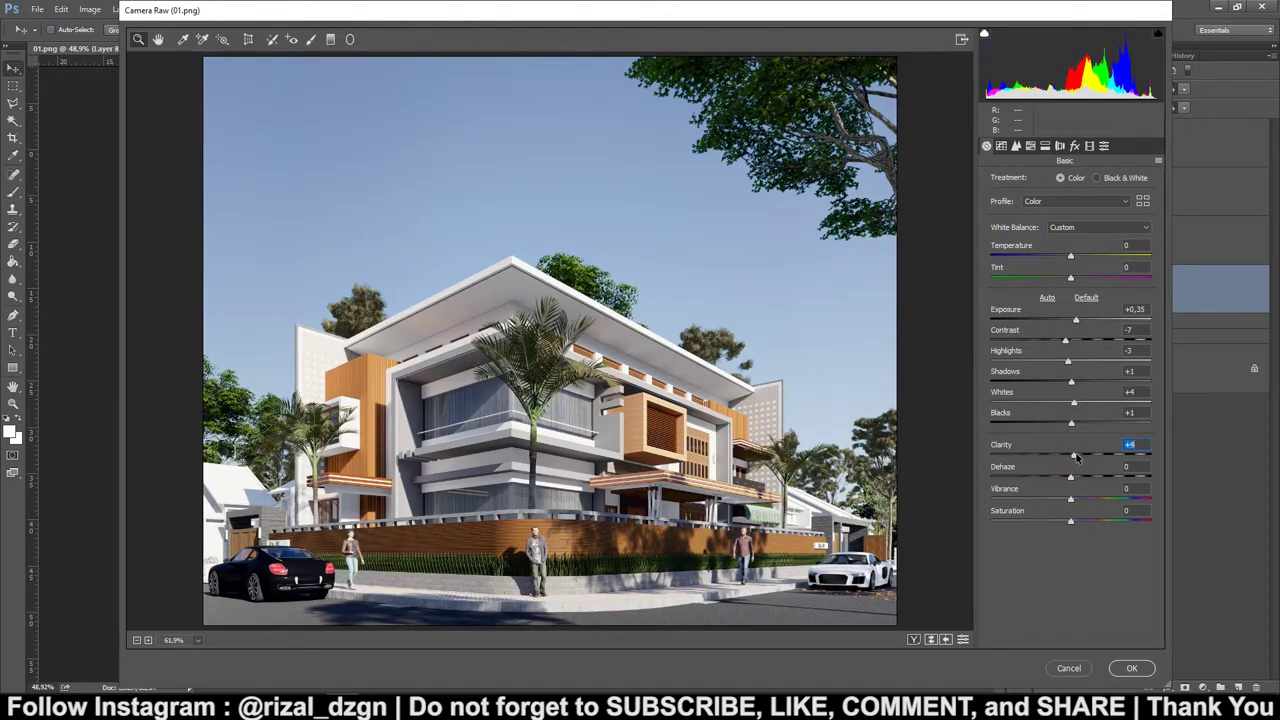
{"action": "left_click", "coordinate": [1030, 146]}
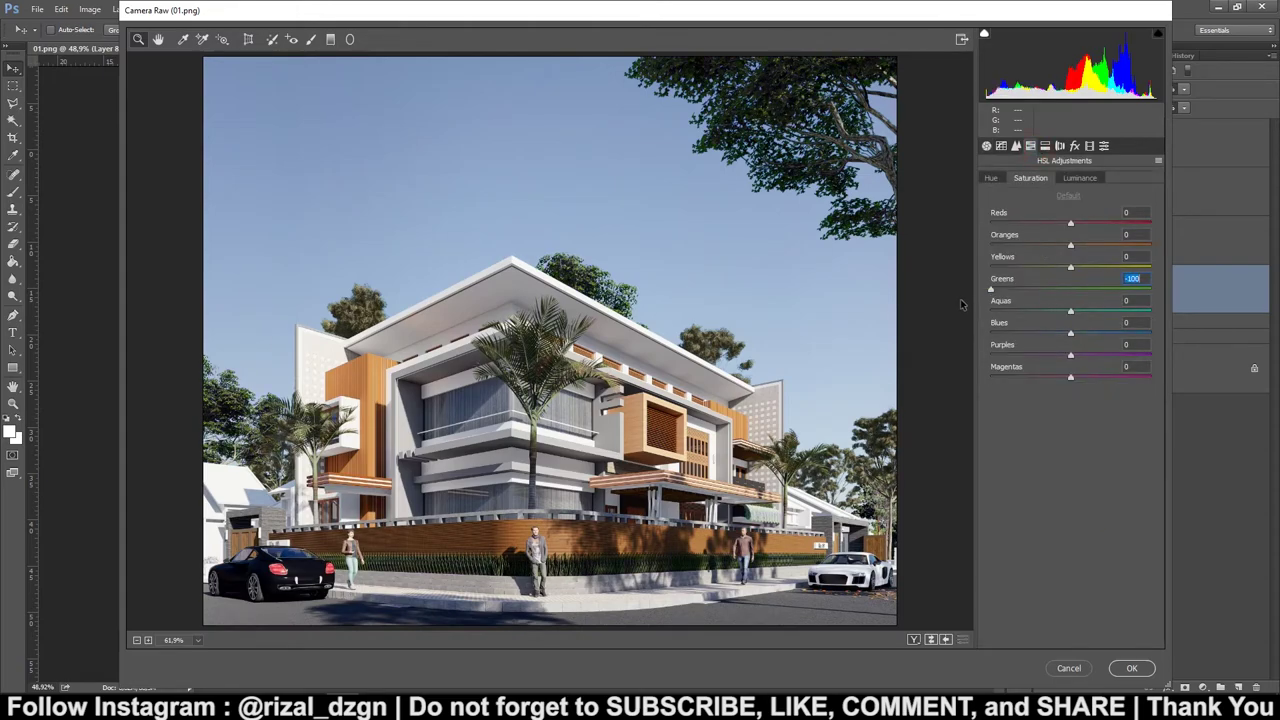
{"action": "left_click_drag", "start_coordinate": [1079, 294], "coordinate": [1058, 303]}
{"action": "left_click", "coordinate": [991, 178]}
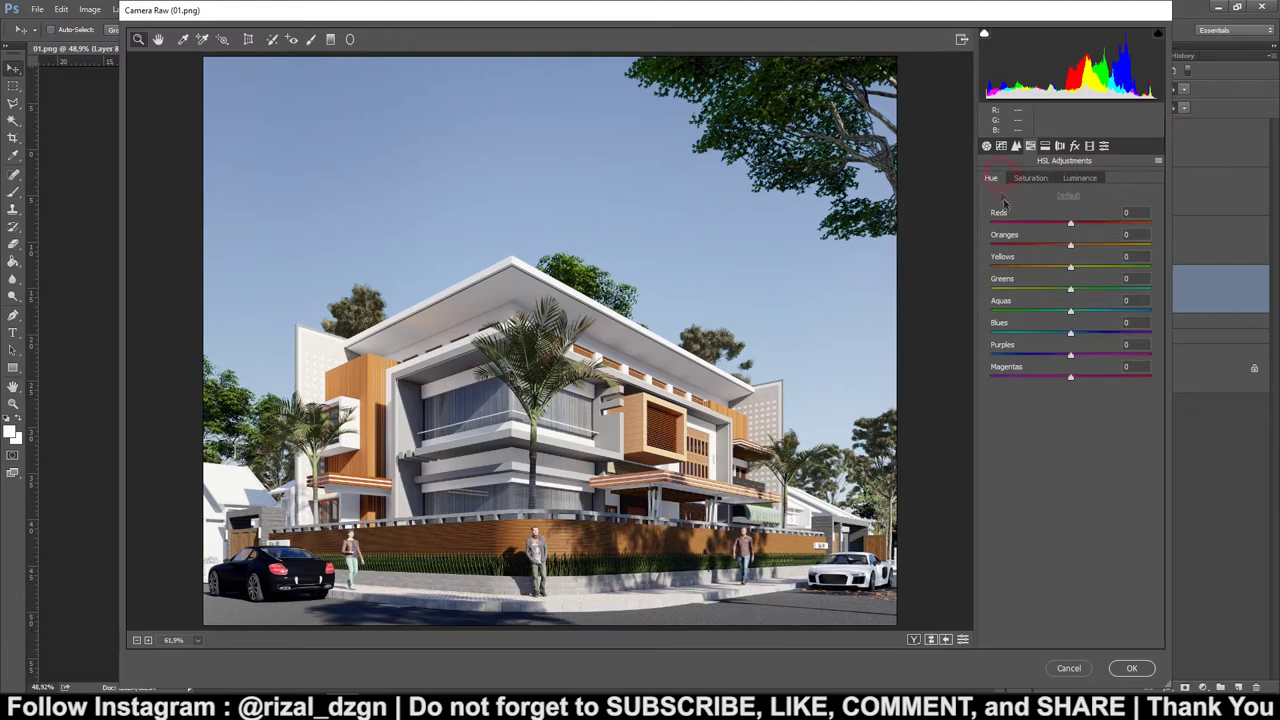
{"action": "left_click_drag", "start_coordinate": [1069, 292], "coordinate": [1048, 298]}
Raise the Lights on the tone curve and apply the Camera Raw filter.
{"action": "left_click", "coordinate": [1001, 146]}
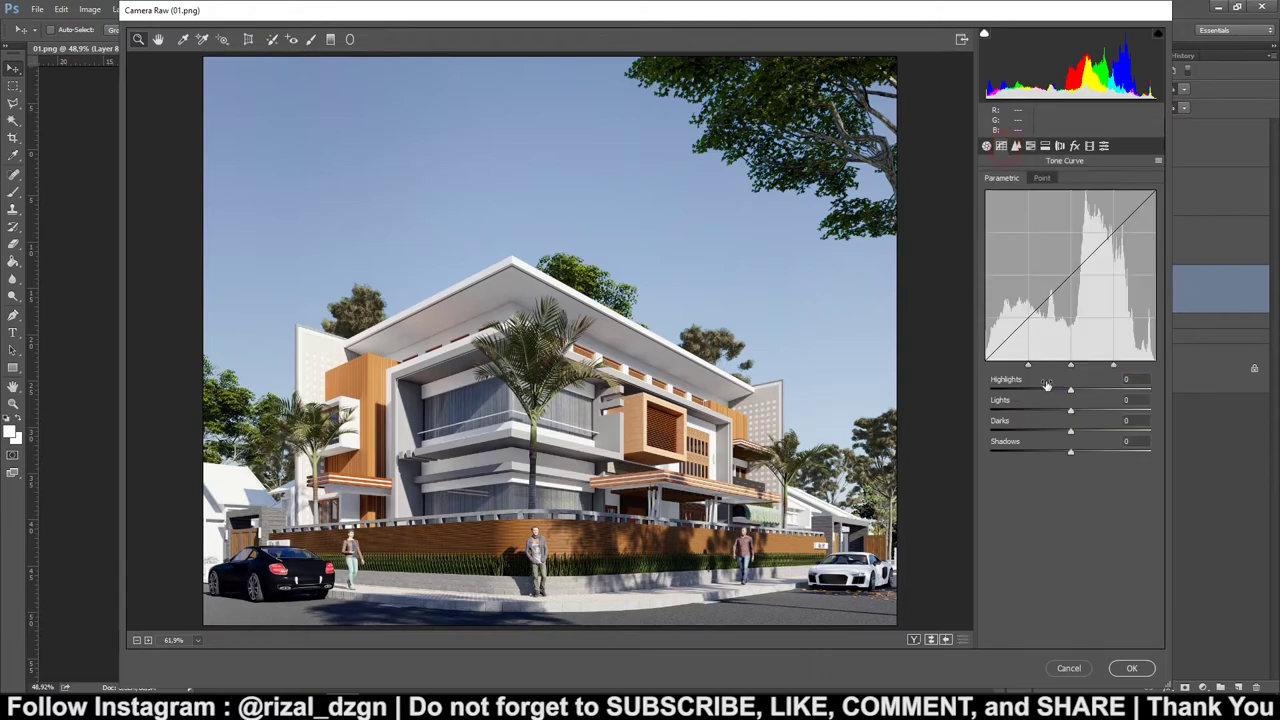
{"action": "left_click_drag", "start_coordinate": [1072, 418], "coordinate": [1073, 420]}
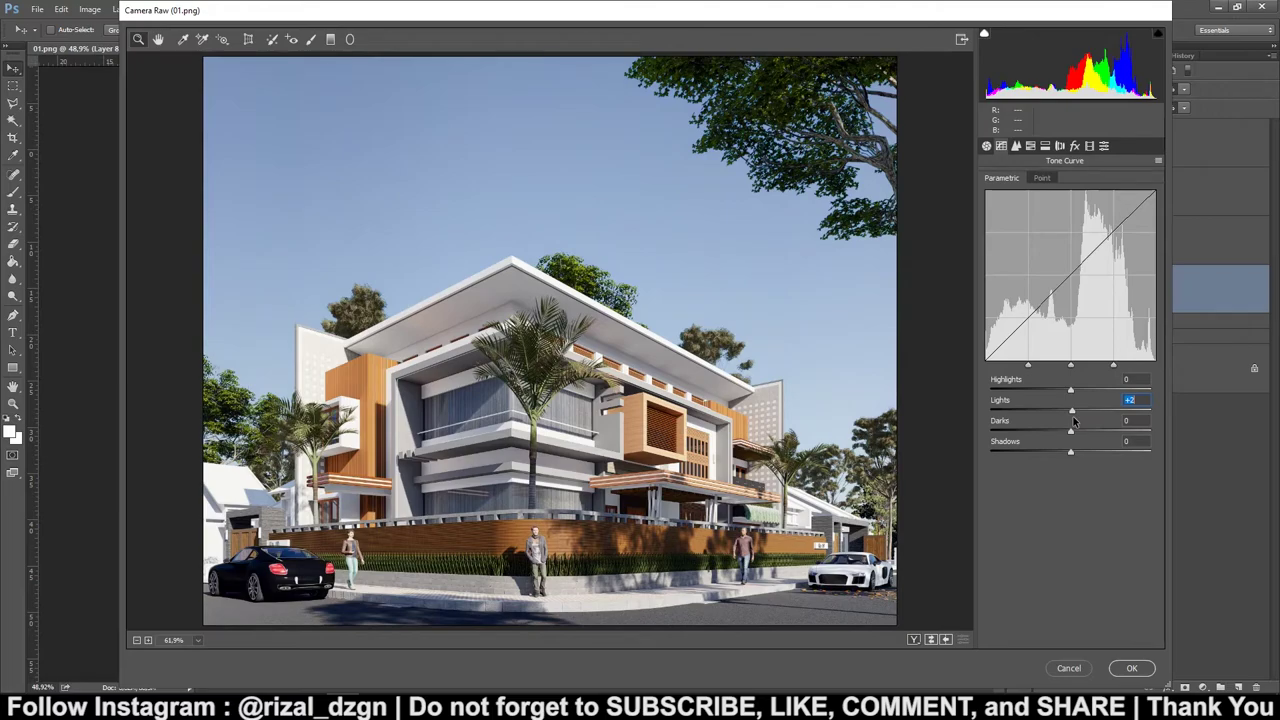
{"action": "left_click", "coordinate": [1131, 667]}
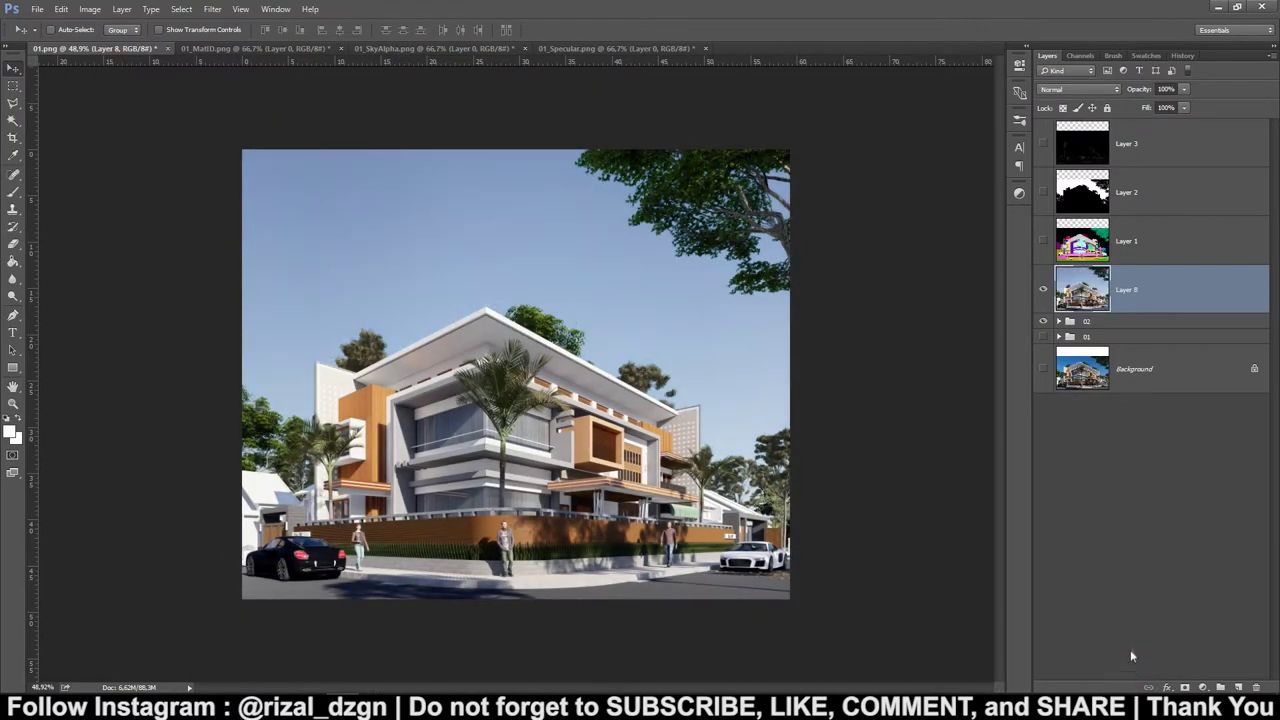
Add a new empty layer above Layer 8 and set the foreground colour to near-black.
{"action": "left_click", "coordinate": [1237, 688]}
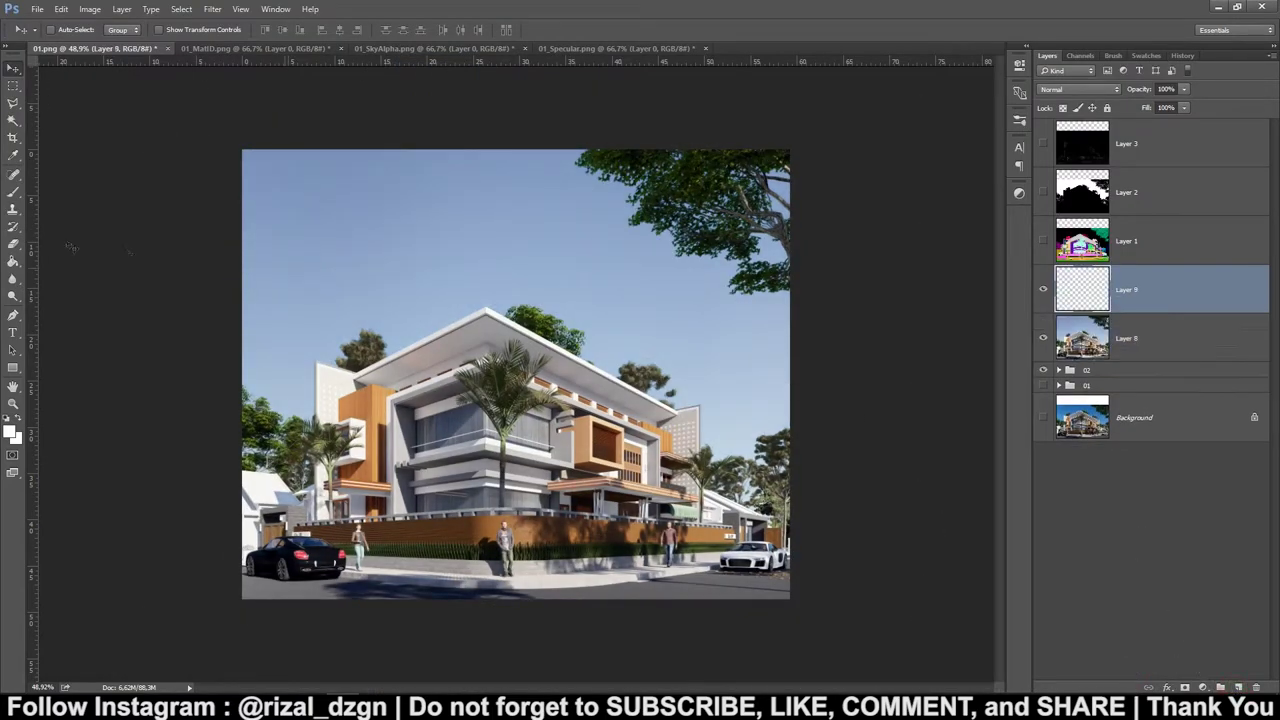
{"action": "left_click", "coordinate": [11, 431]}
{"action": "left_click_drag", "start_coordinate": [805, 309], "coordinate": [795, 290]}
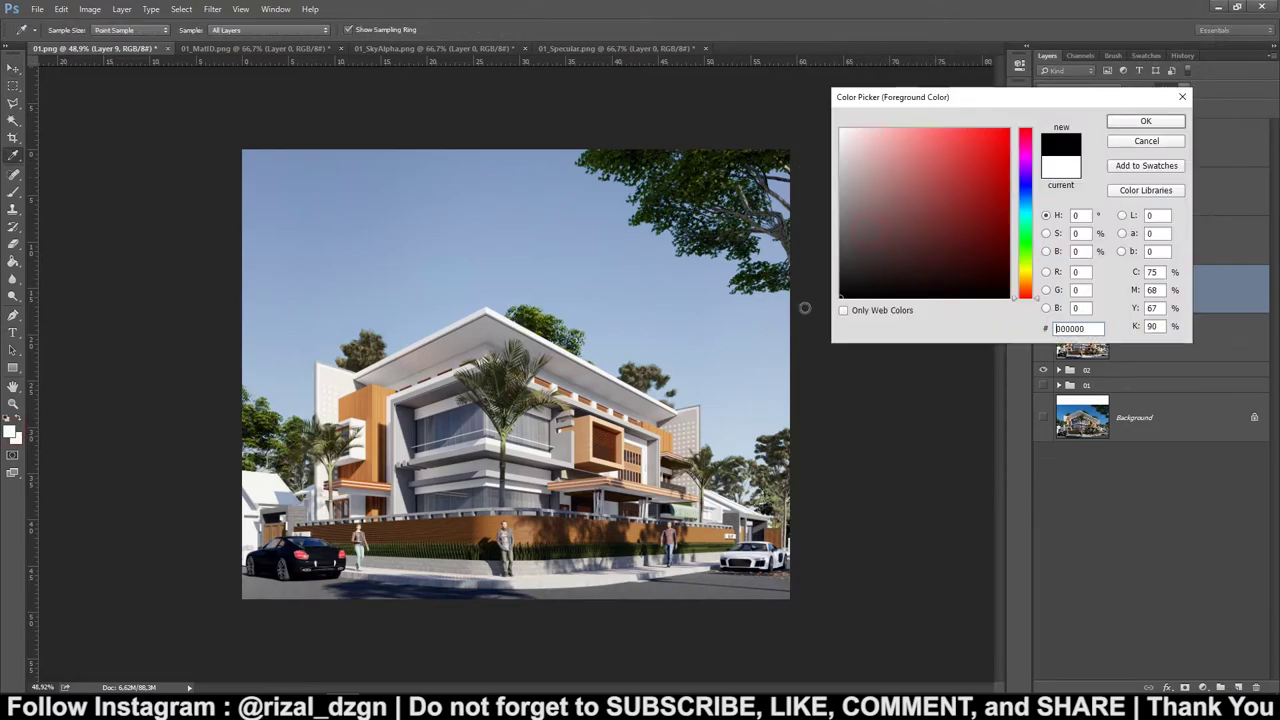
{"action": "left_click", "coordinate": [1123, 124]}
{"action": "key", "text": "v"}
{"action": "scroll", "coordinate": [746, 274], "scroll_direction": "down", "scroll_amount": 3}
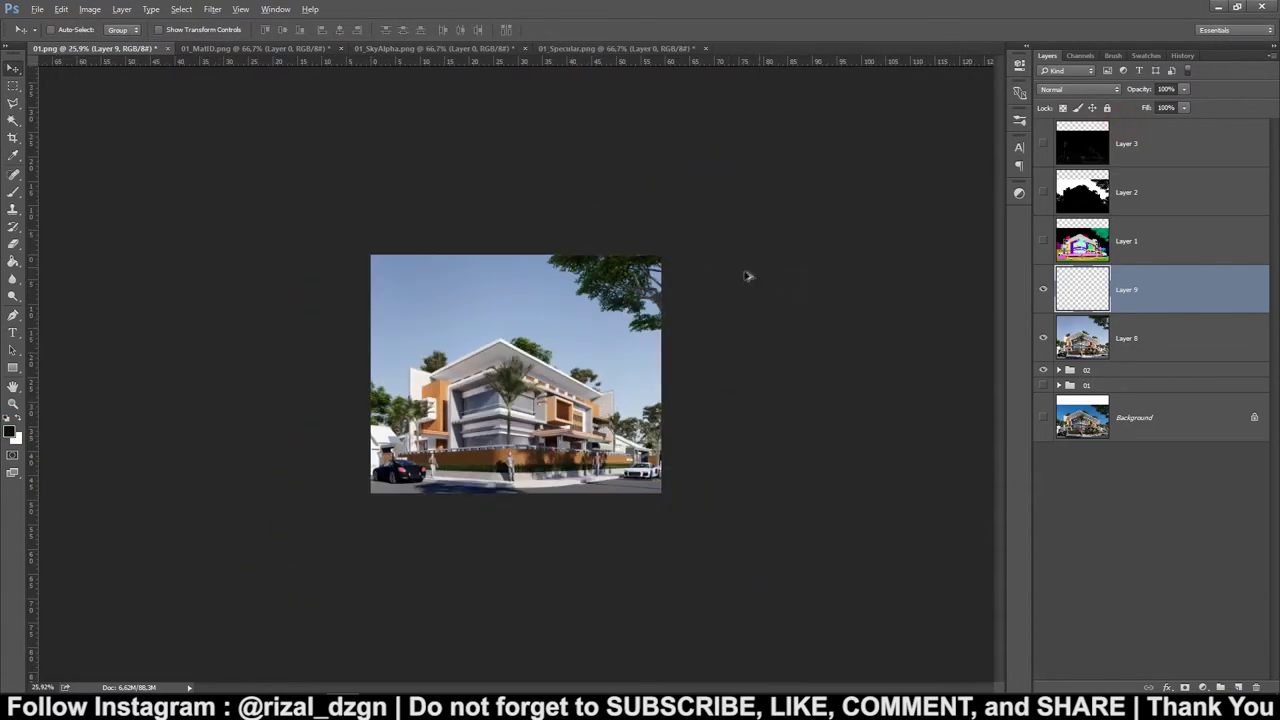
Paint darkness along the top and left edges of the render with an 1800-size brush.
{"action": "key", "text": "b"}
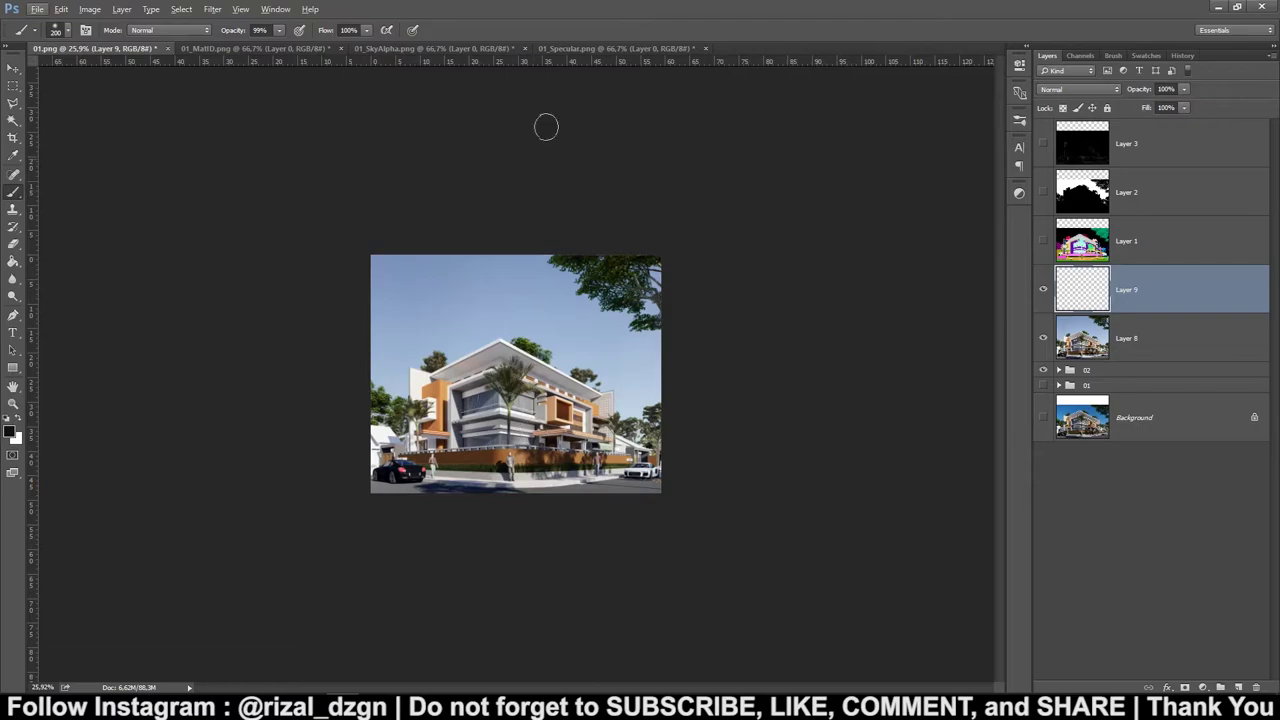
{"action": "key", "text": "bracketright"}
{"action": "key", "text": "bracketright"}
{"action": "key", "text": "bracketright"}
{"action": "key", "text": "bracketright"}
{"action": "key", "text": "bracketright"}
{"action": "key", "text": "bracketright"}
{"action": "key", "text": "bracketright"}
{"action": "key", "text": "bracketright"}
{"action": "key", "text": "bracketright"}
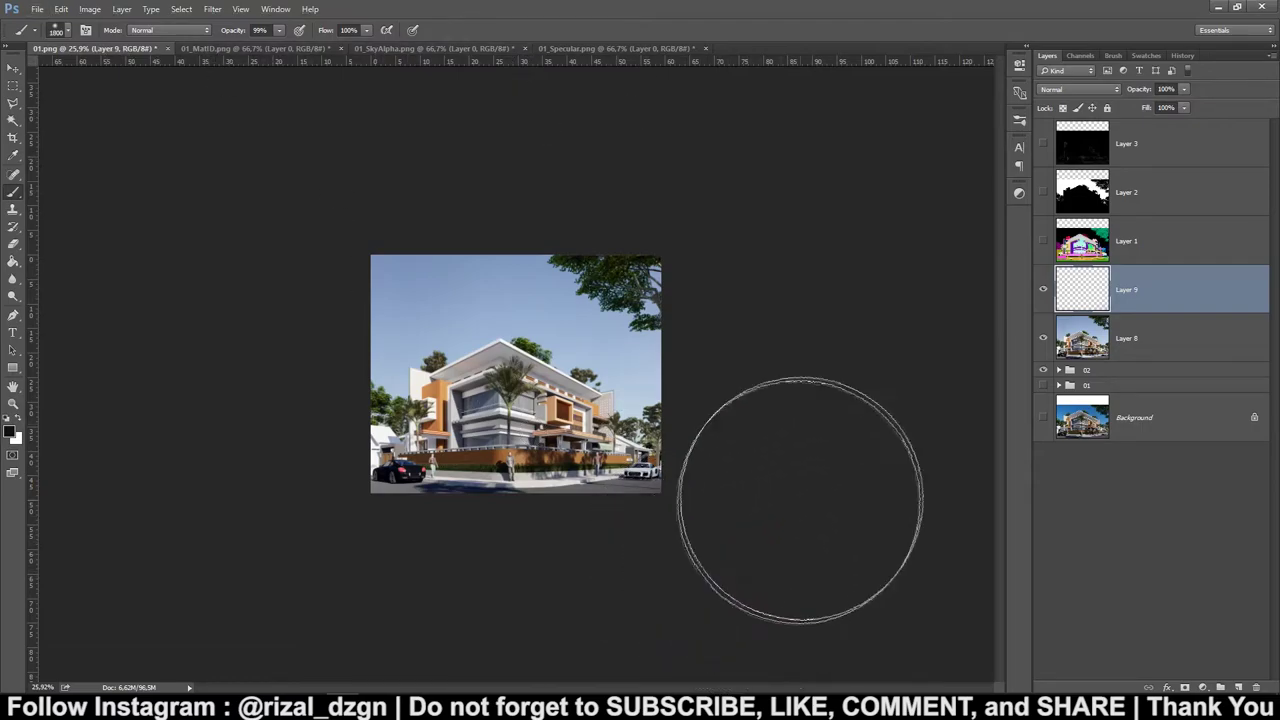
{"action": "left_click_drag", "start_coordinate": [815, 487], "coordinate": [793, 228]}
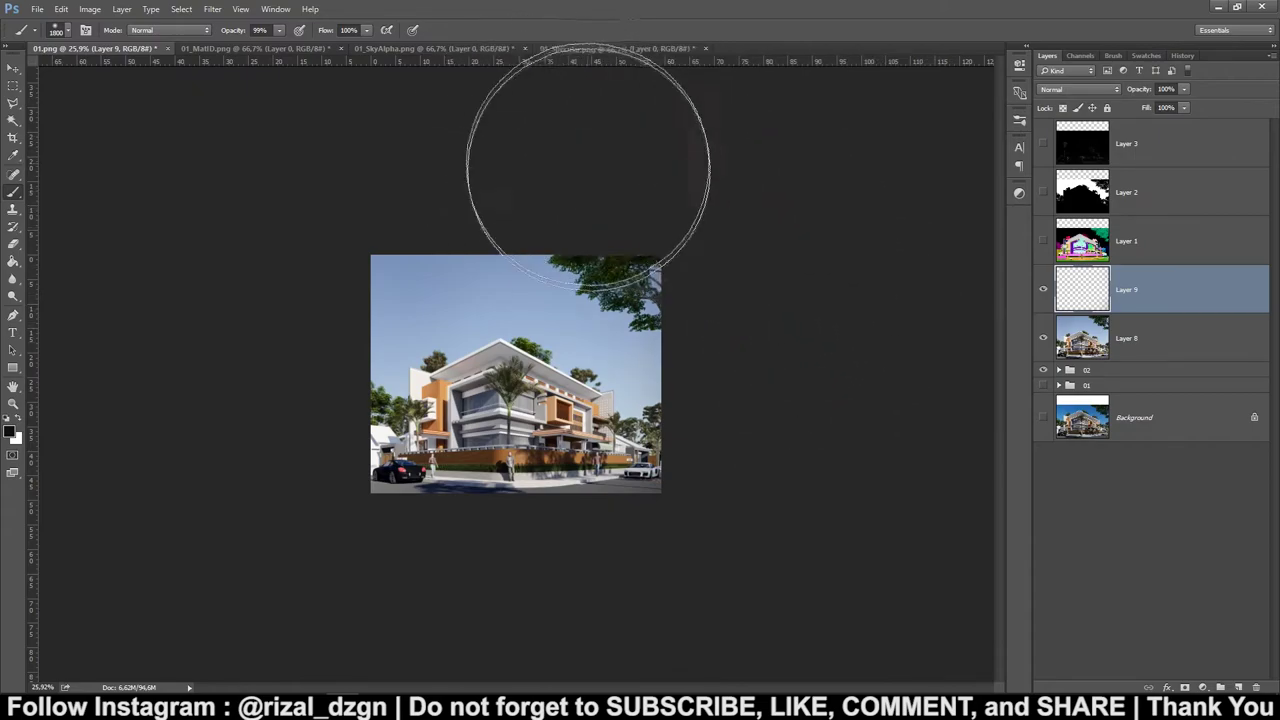
{"action": "scroll", "coordinate": [565, 235], "scroll_direction": "down", "scroll_amount": 2}
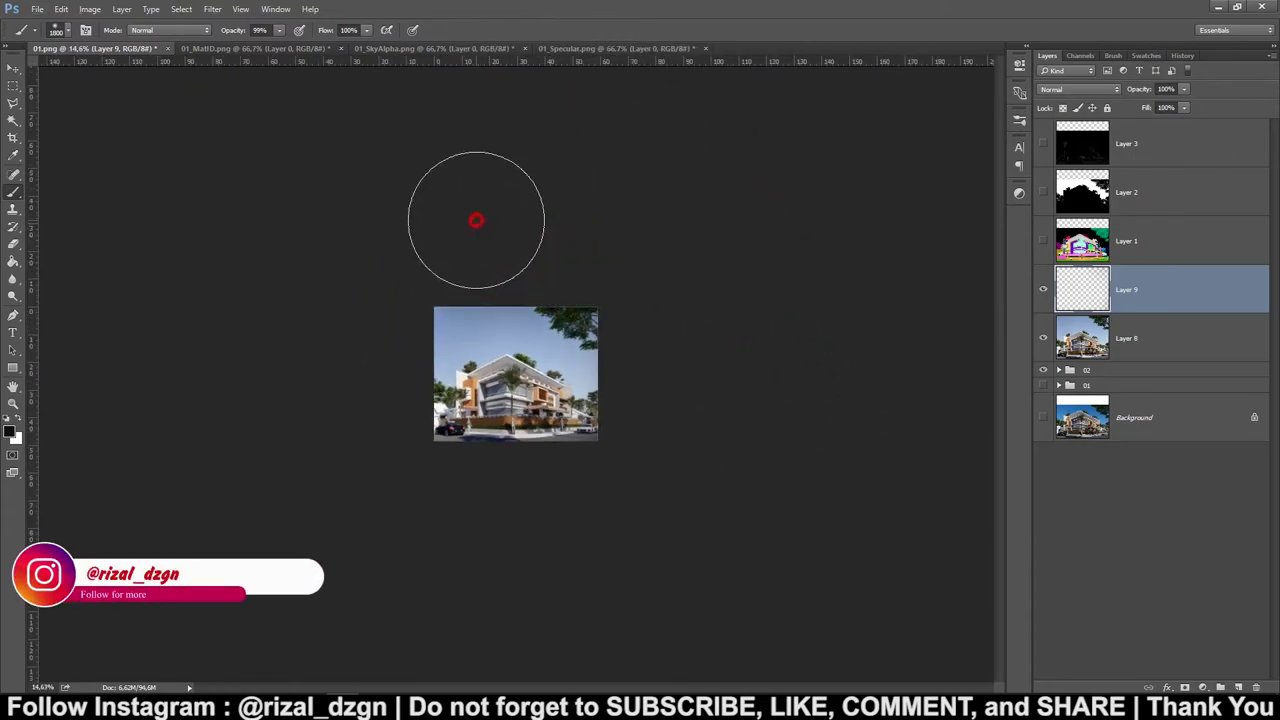
{"action": "mouse_move", "coordinate": [351, 331]}
{"action": "left_mouse_down"}
{"action": "mouse_move", "coordinate": [359, 432]}
{"action": "mouse_move", "coordinate": [543, 537]}
{"action": "left_mouse_up"}
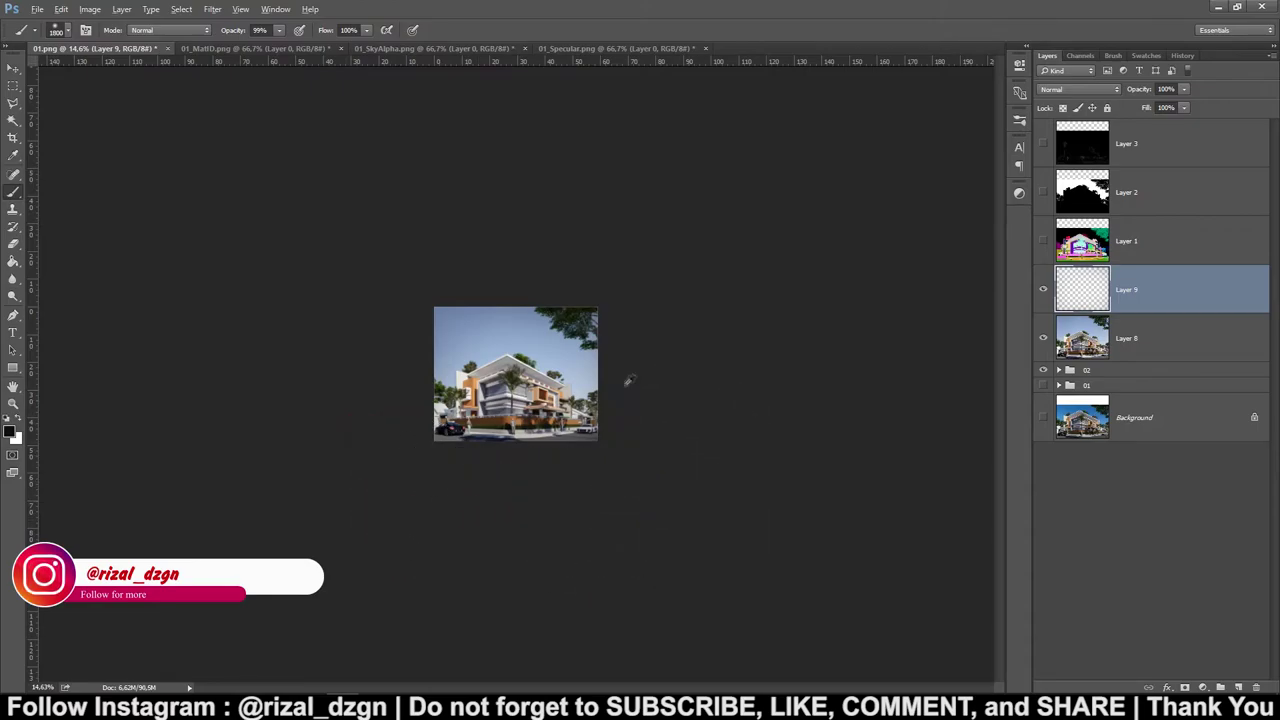
{"action": "scroll", "coordinate": [626, 374], "scroll_direction": "up", "scroll_amount": 2}
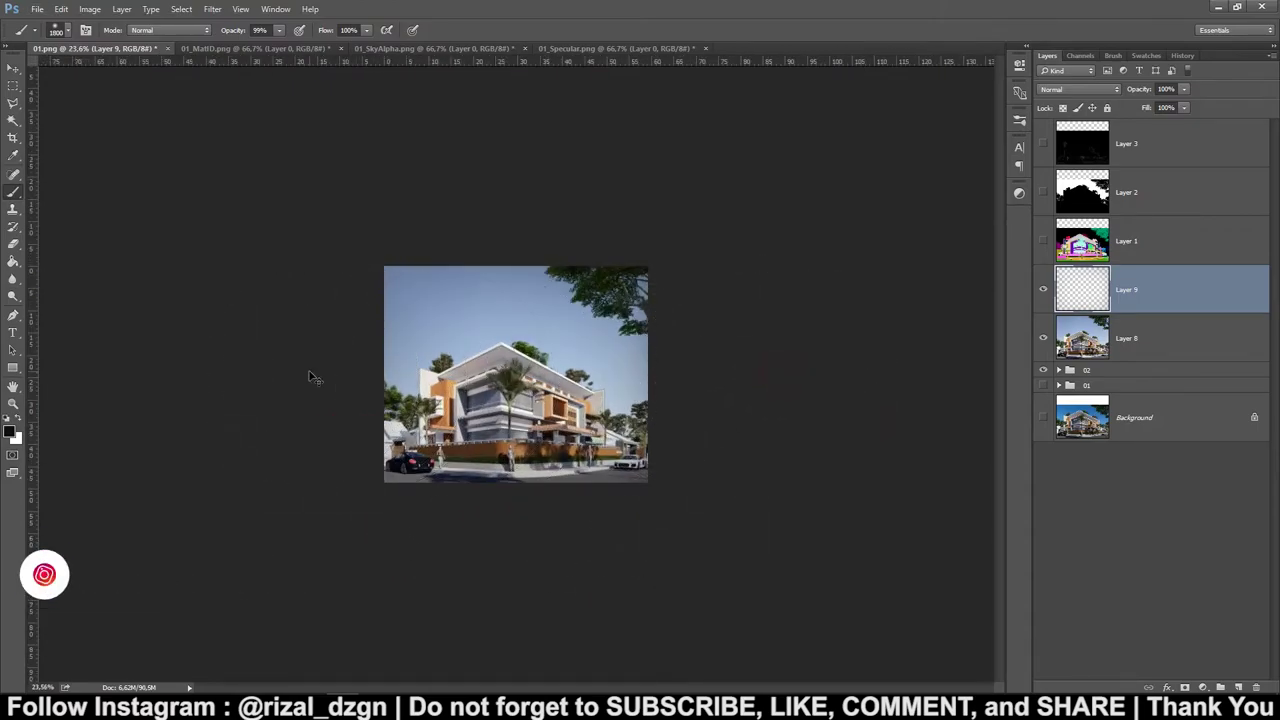
{"action": "left_click", "coordinate": [812, 361]}
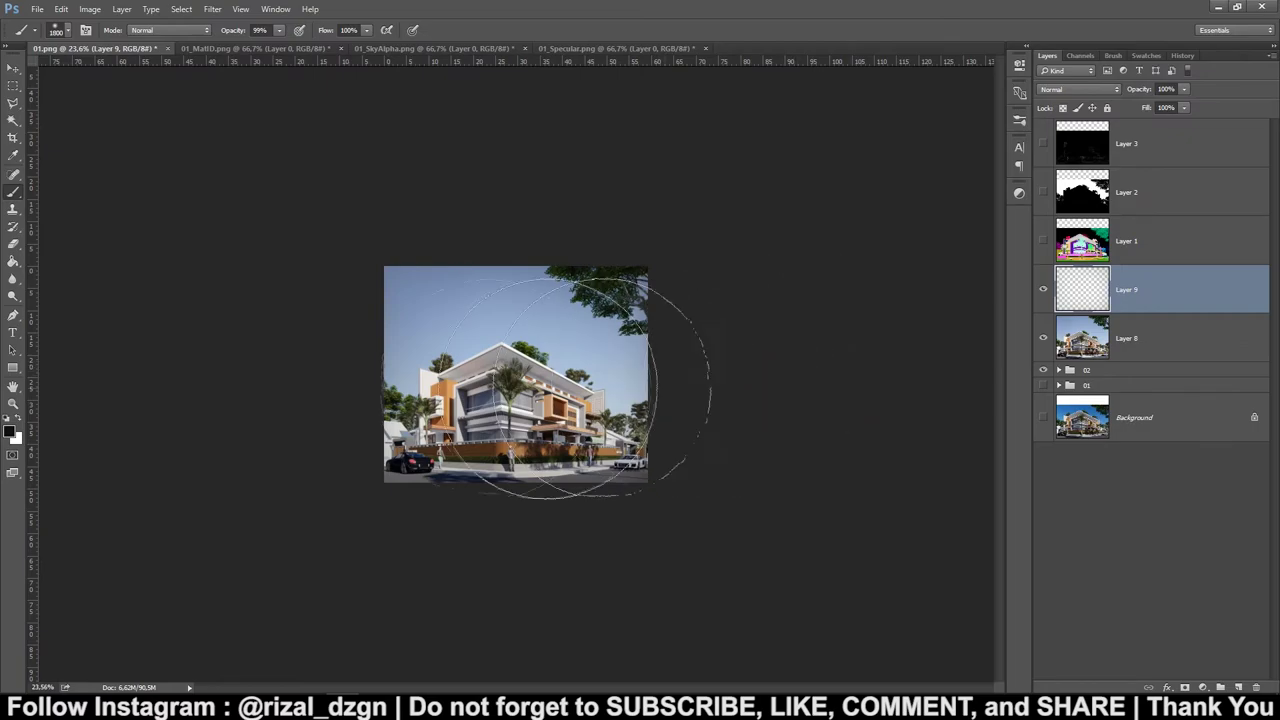
{"action": "left_click", "coordinate": [243, 366]}
{"action": "left_click", "coordinate": [217, 366]}
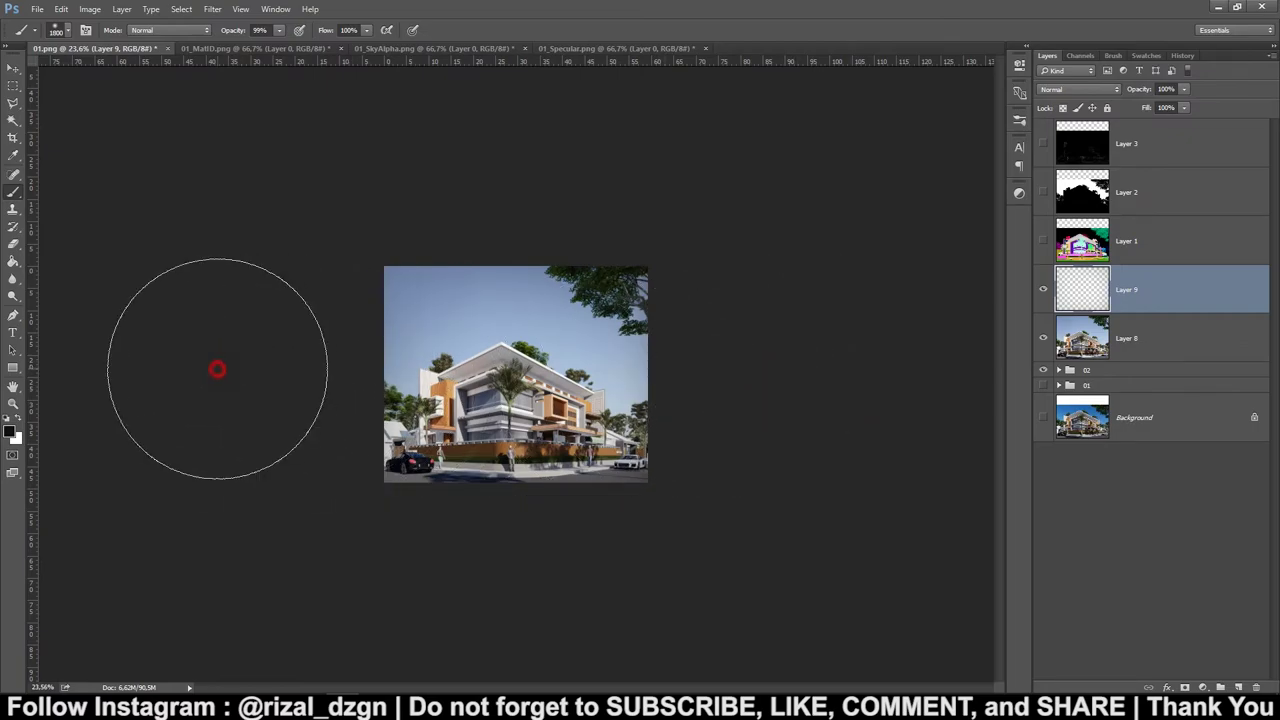
{"action": "scroll", "coordinate": [306, 389], "scroll_direction": "up", "scroll_amount": 2}
{"action": "scroll", "coordinate": [310, 383], "scroll_direction": "up", "scroll_amount": 1}
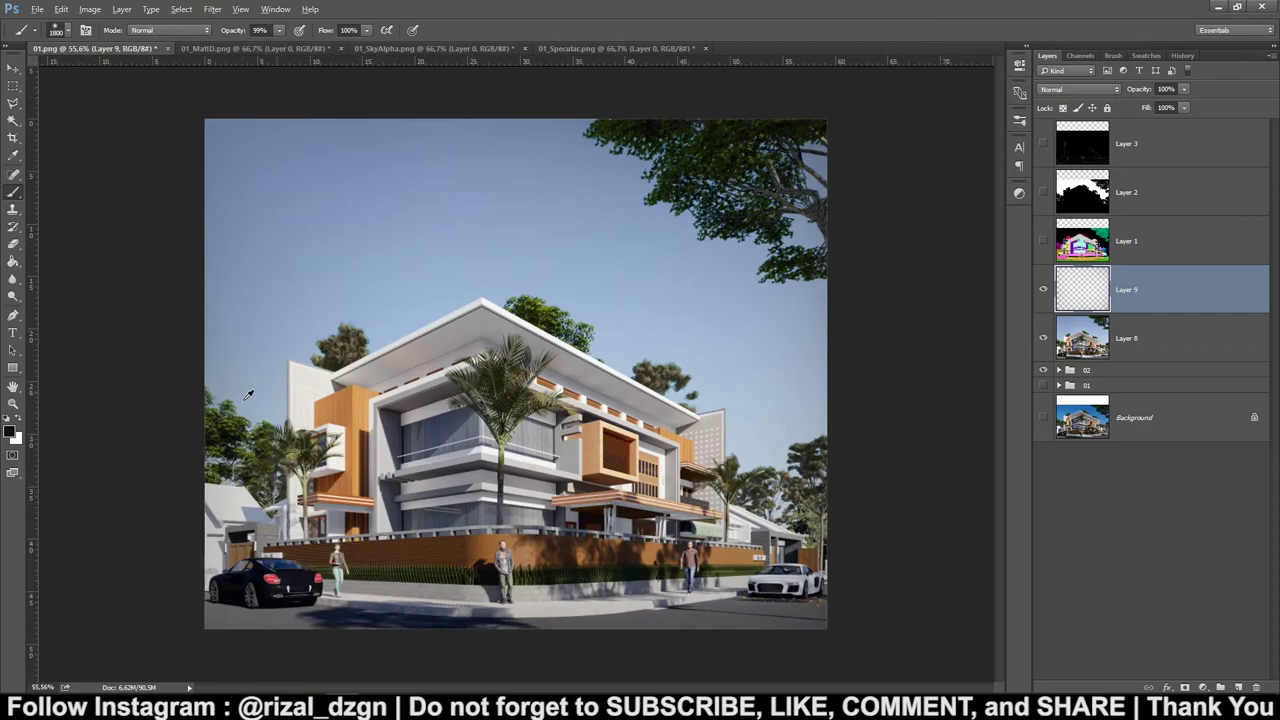
Group Layer 8 and Layer 9 with Ctrl+G and name the group 03.
{"action": "left_click", "coordinate": [14, 68]}
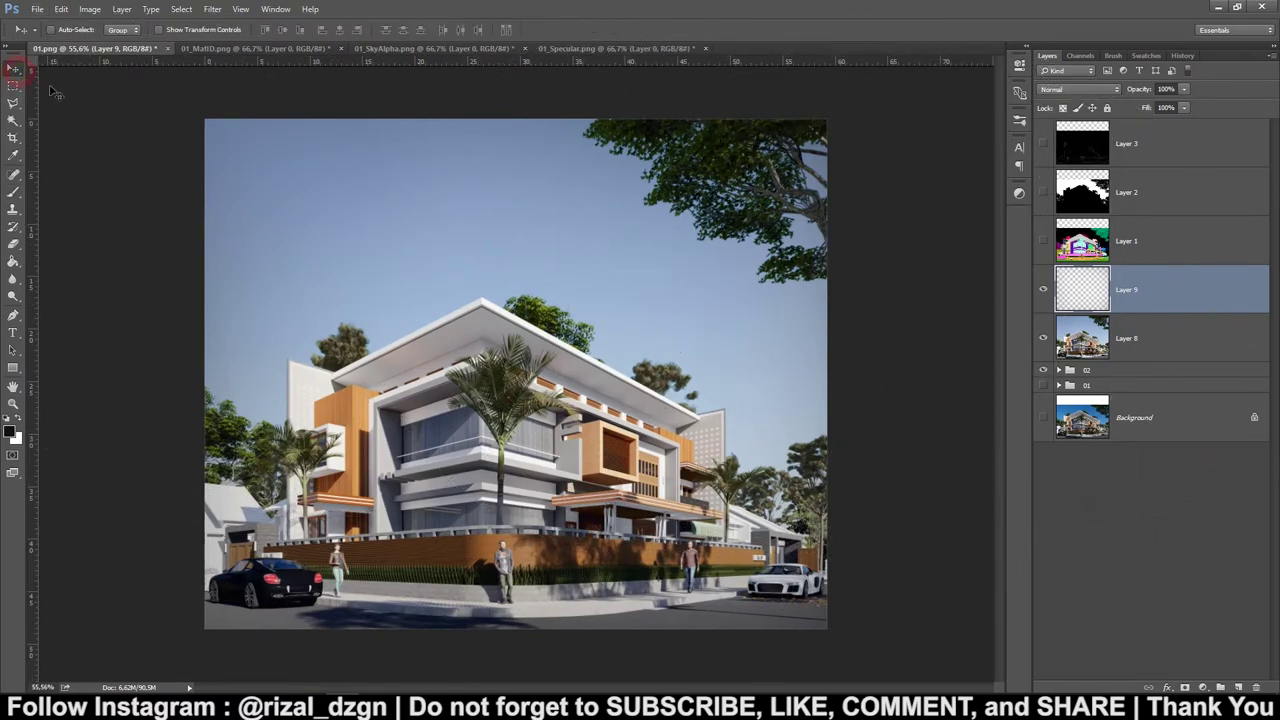
{"action": "left_click", "coordinate": [1043, 289]}
{"action": "left_click", "coordinate": [1043, 289]}
{"action": "left_click", "coordinate": [1134, 336], "text": "shift"}
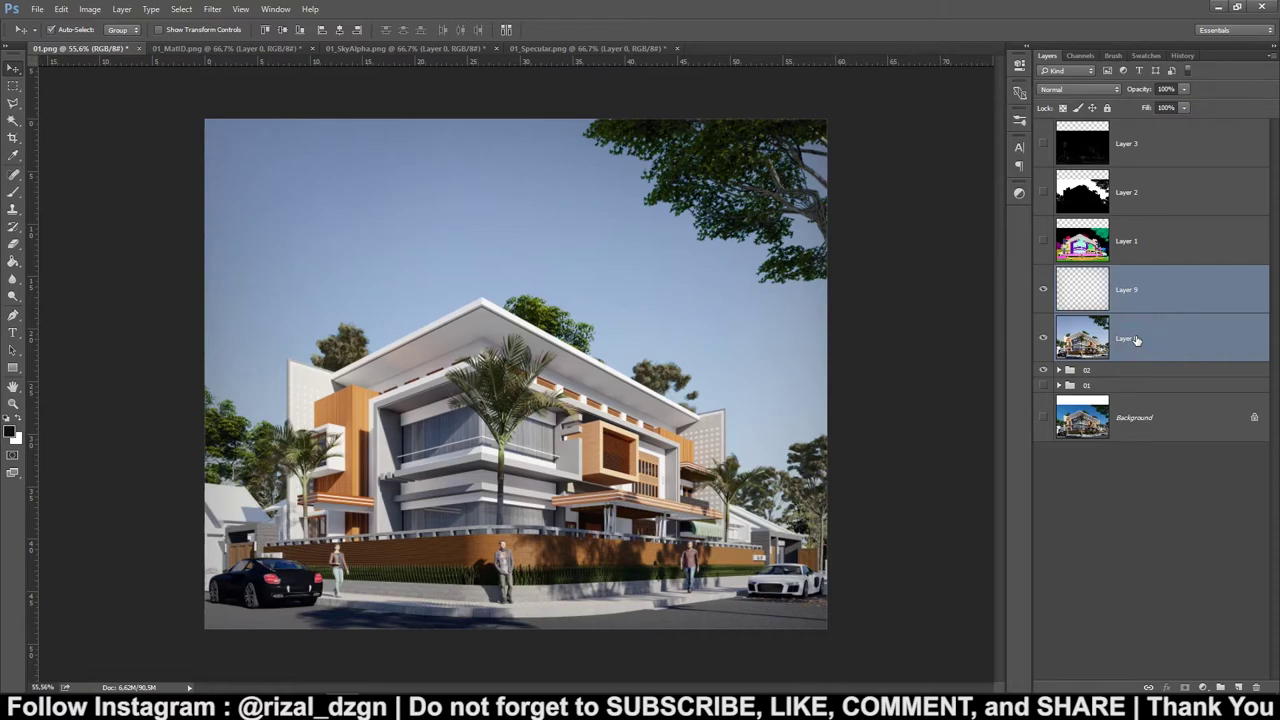
{"action": "key", "text": "ctrl+g"}
{"action": "double_click", "coordinate": [1096, 273]}
{"action": "type", "text": "3"}
{"action": "key", "text": "Return"}
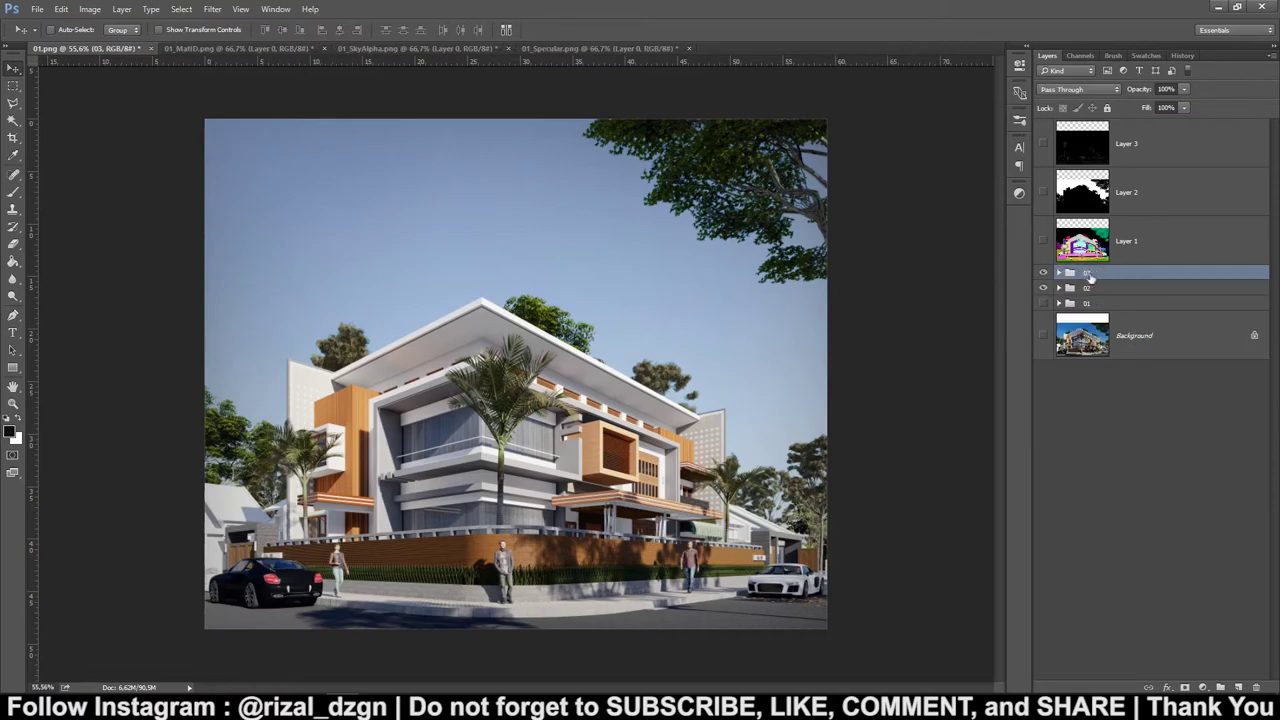
Toggle groups 03, 02, 01 and the Background render off and on to compare the edits.
{"action": "left_click", "coordinate": [1043, 273]}
{"action": "left_click", "coordinate": [1043, 288]}
{"action": "left_click", "coordinate": [1043, 335]}
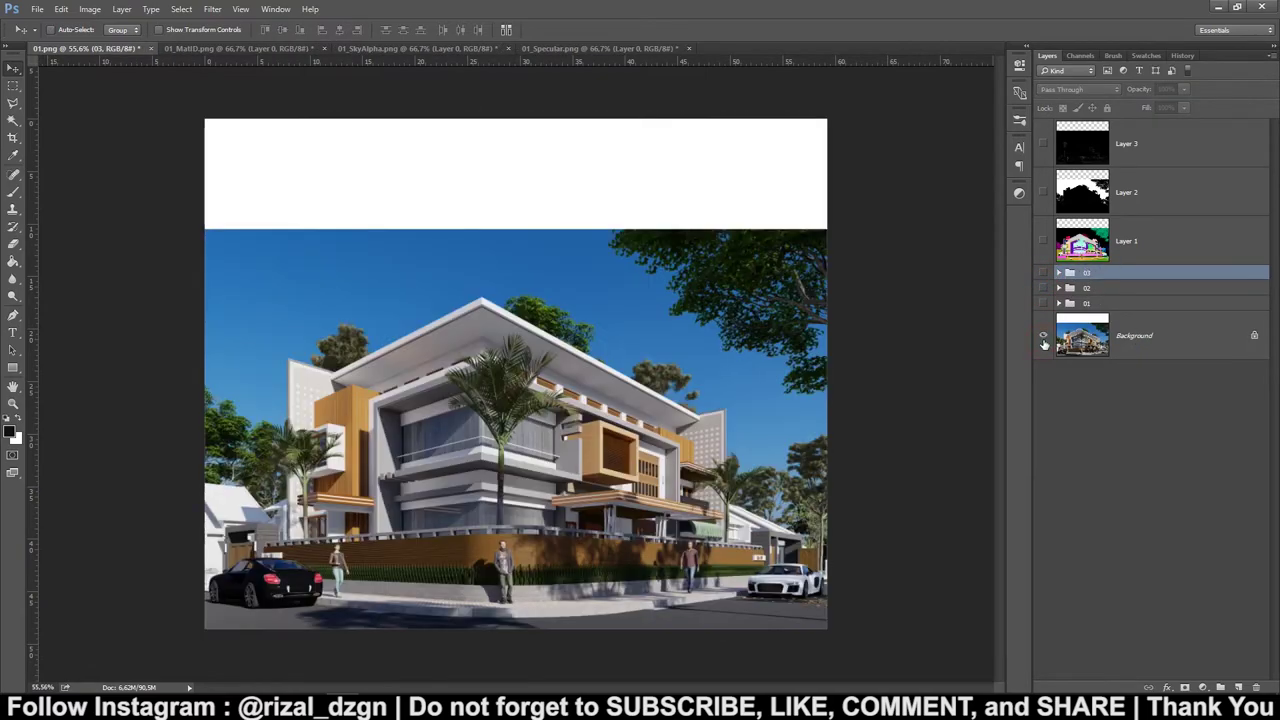
{"action": "left_click", "coordinate": [1043, 305]}
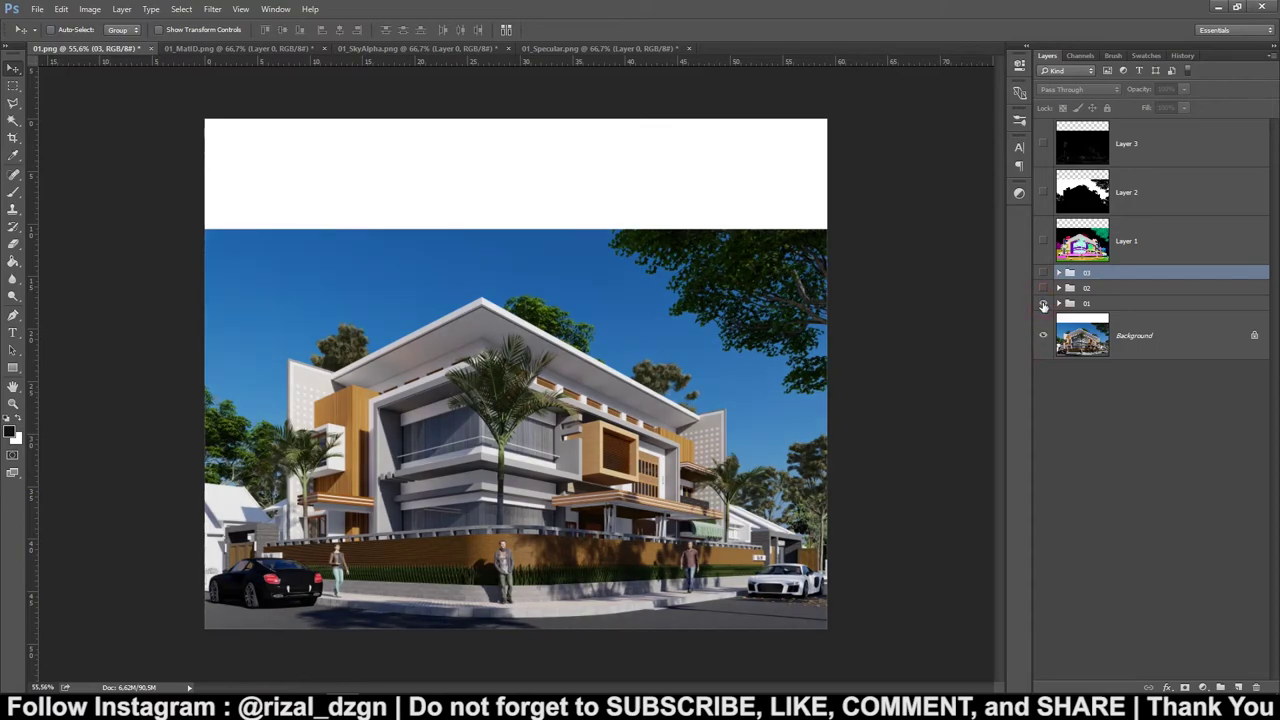
{"action": "left_click", "coordinate": [1043, 289]}
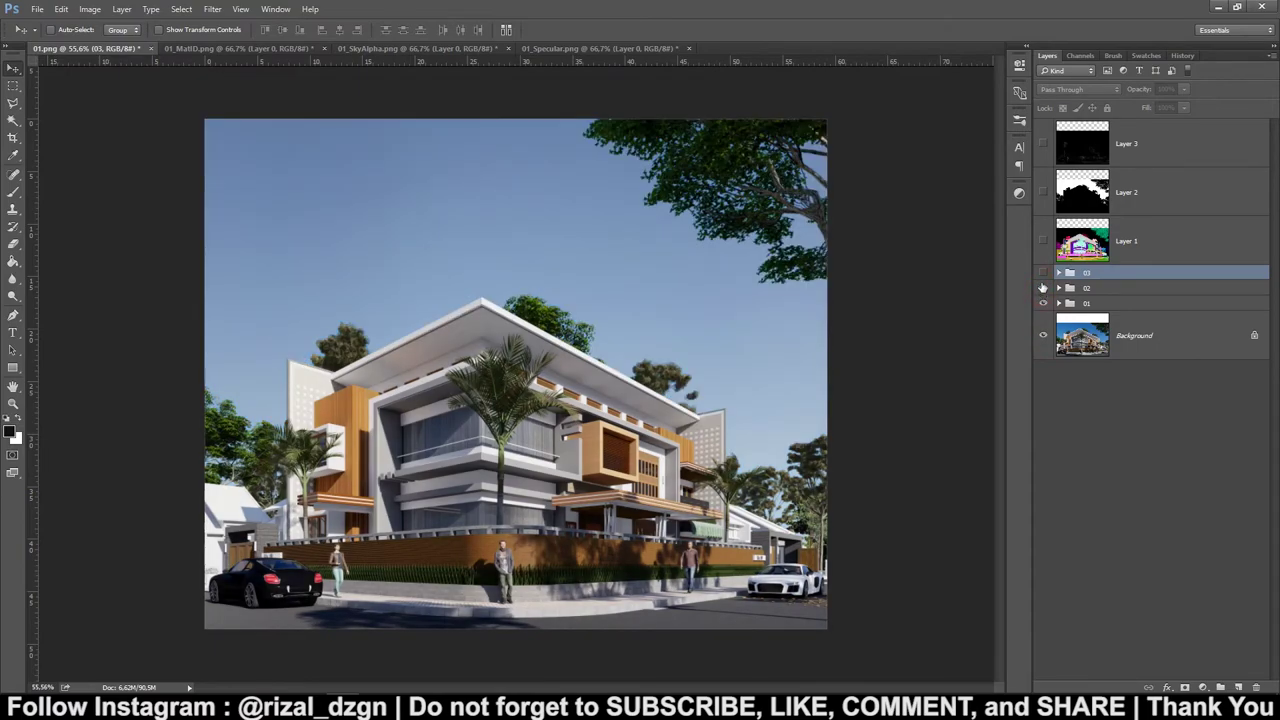
{"action": "left_click", "coordinate": [1043, 273]}
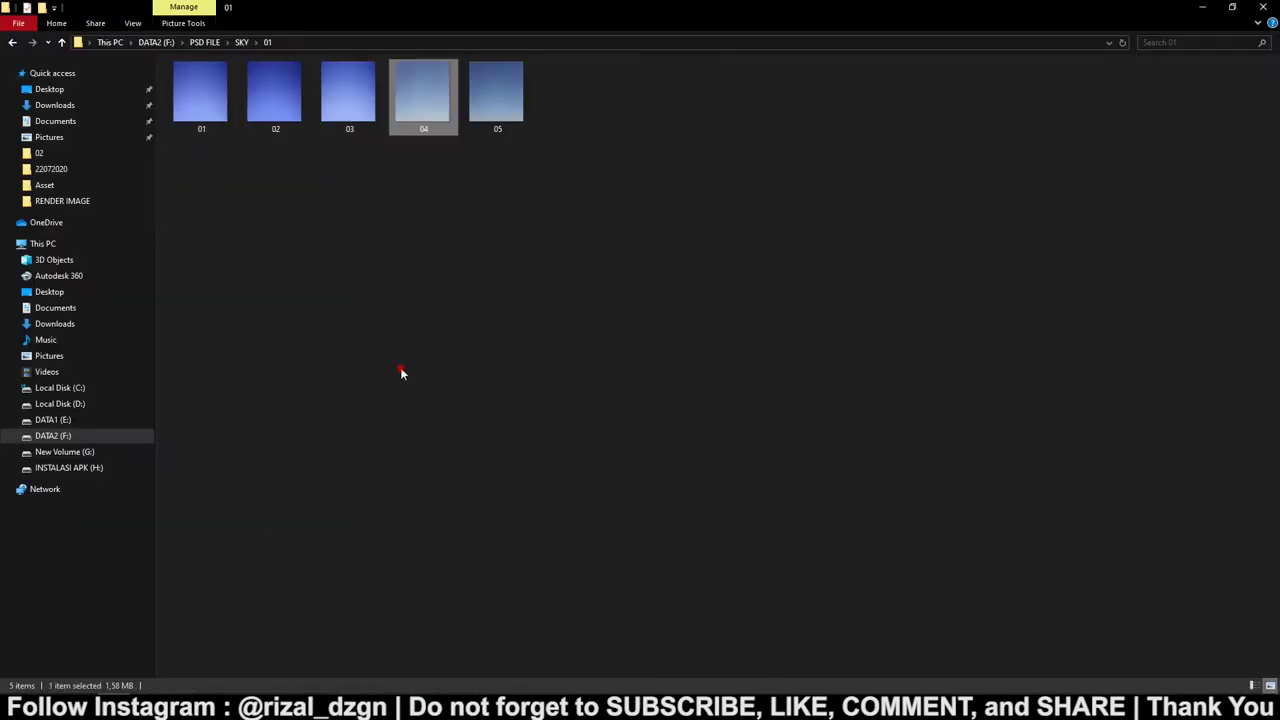
On DATA2 (F:), open LOGOKU and its watermark subfolder, then select the WM-01 image.
{"action": "left_click", "coordinate": [52, 435]}
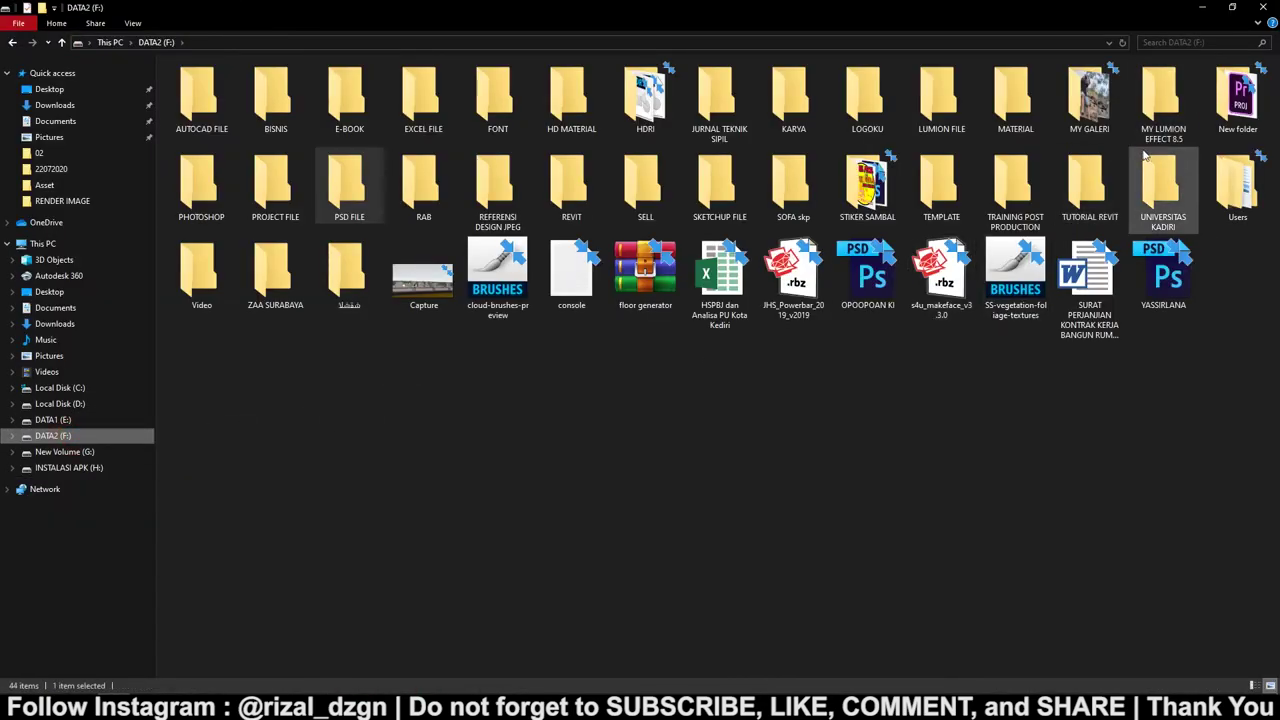
{"action": "double_click", "coordinate": [866, 116]}
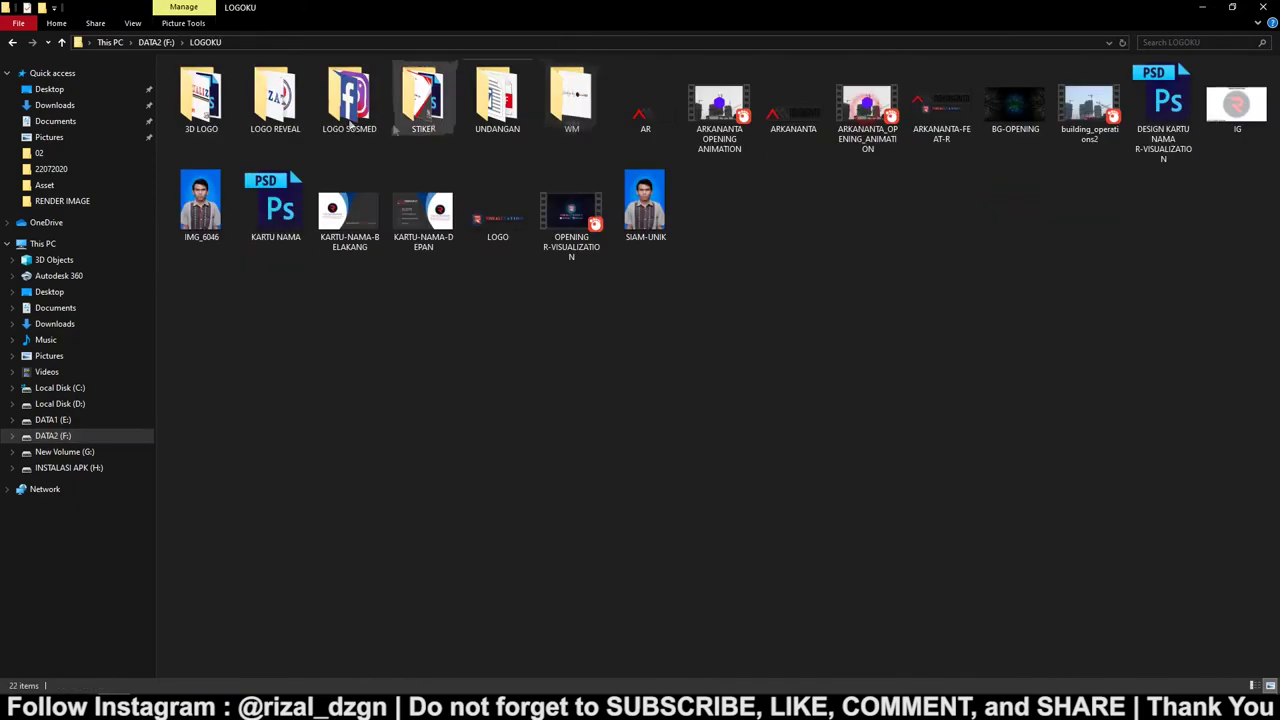
{"action": "double_click", "coordinate": [201, 110]}
{"action": "left_click", "coordinate": [997, 116]}
Place WM-01 onto the render, scaled down small at the bottom centre.
{"action": "left_click_drag", "start_coordinate": [997, 116], "coordinate": [470, 615]}
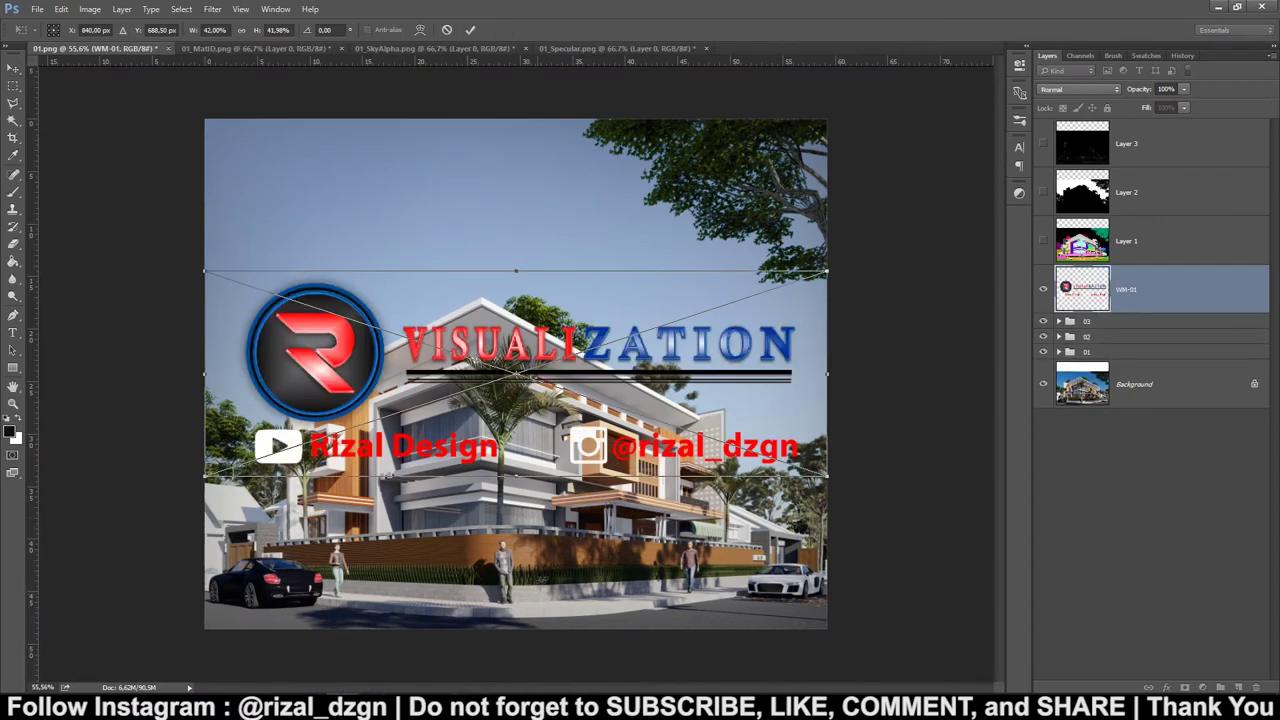
{"action": "mouse_move", "coordinate": [828, 271]}
{"action": "left_mouse_down"}
{"action": "mouse_move", "coordinate": [302, 443]}
{"action": "mouse_move", "coordinate": [516, 608]}
{"action": "mouse_move", "coordinate": [492, 612]}
{"action": "left_mouse_up"}
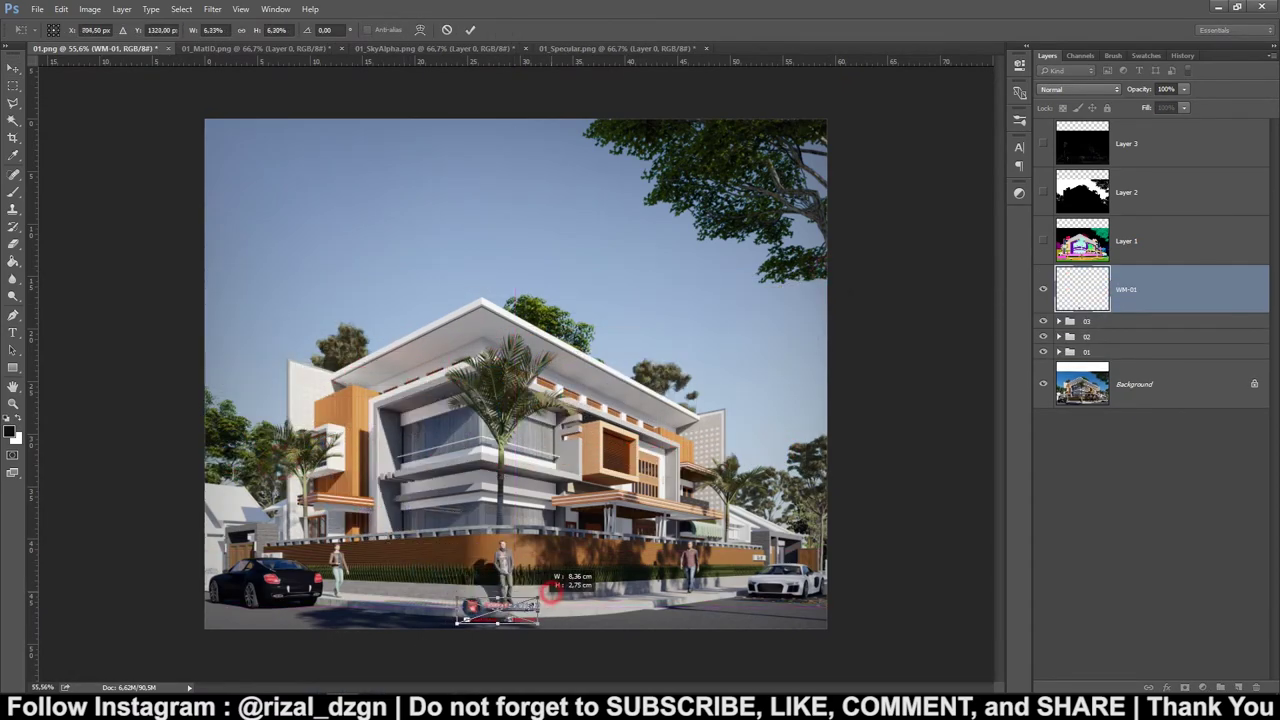
{"action": "scroll", "coordinate": [492, 612], "scroll_direction": "up", "scroll_amount": 3}
{"action": "scroll", "coordinate": [488, 648], "scroll_direction": "up", "scroll_amount": 2}
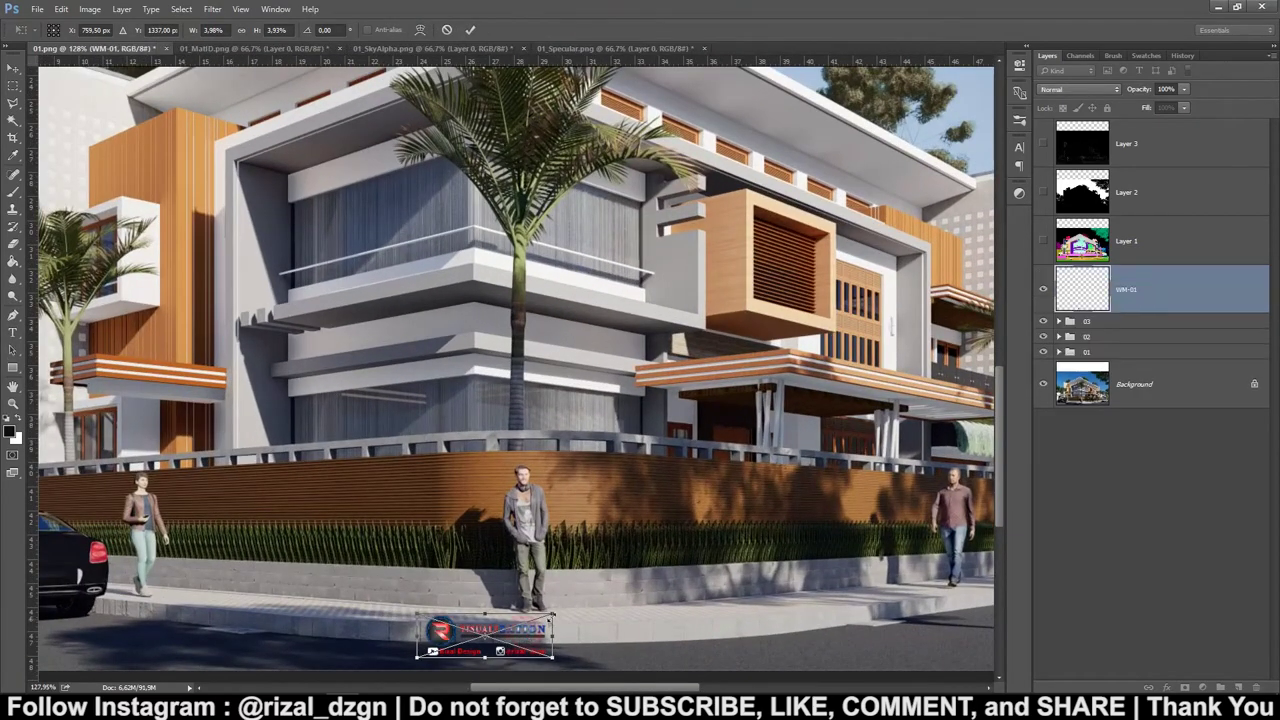
{"action": "left_click_drag", "start_coordinate": [417, 657], "coordinate": [553, 628]}
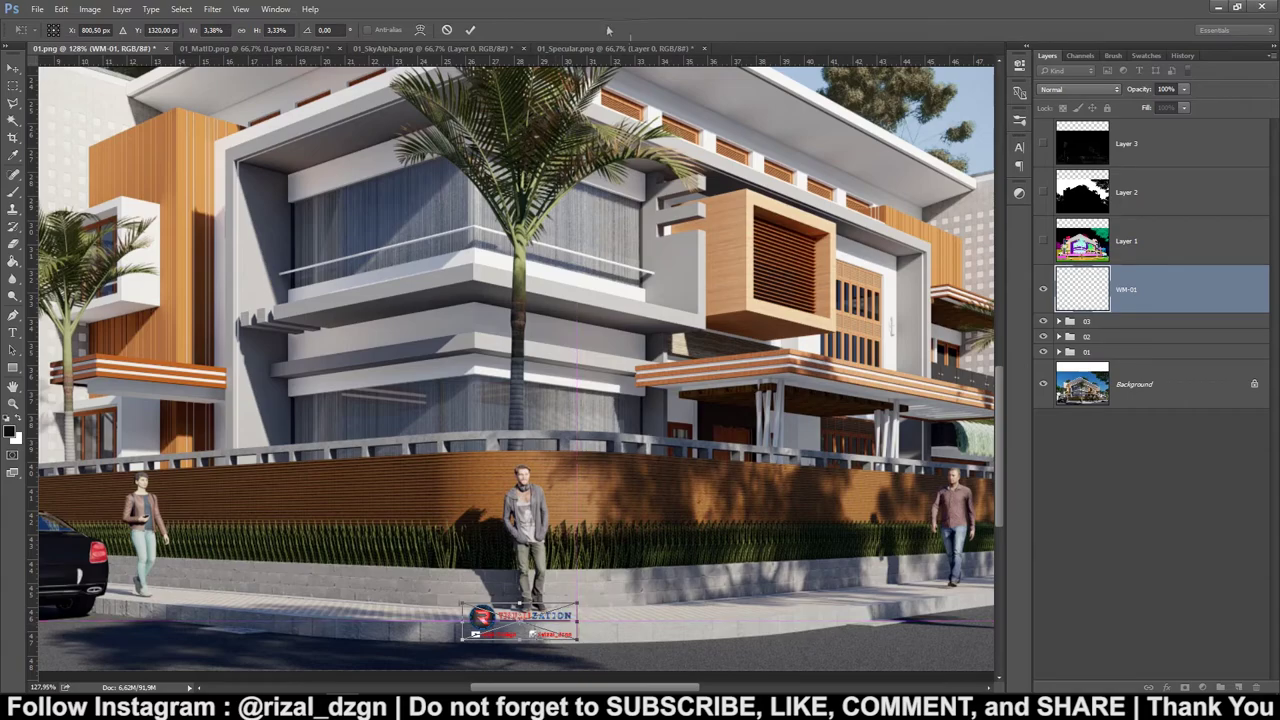
{"action": "left_click", "coordinate": [470, 29]}
Fade the watermark layer to 75% opacity and 75% fill, nudging it up into alignment.
{"action": "left_click", "coordinate": [1166, 89]}
{"action": "type", "text": "75"}
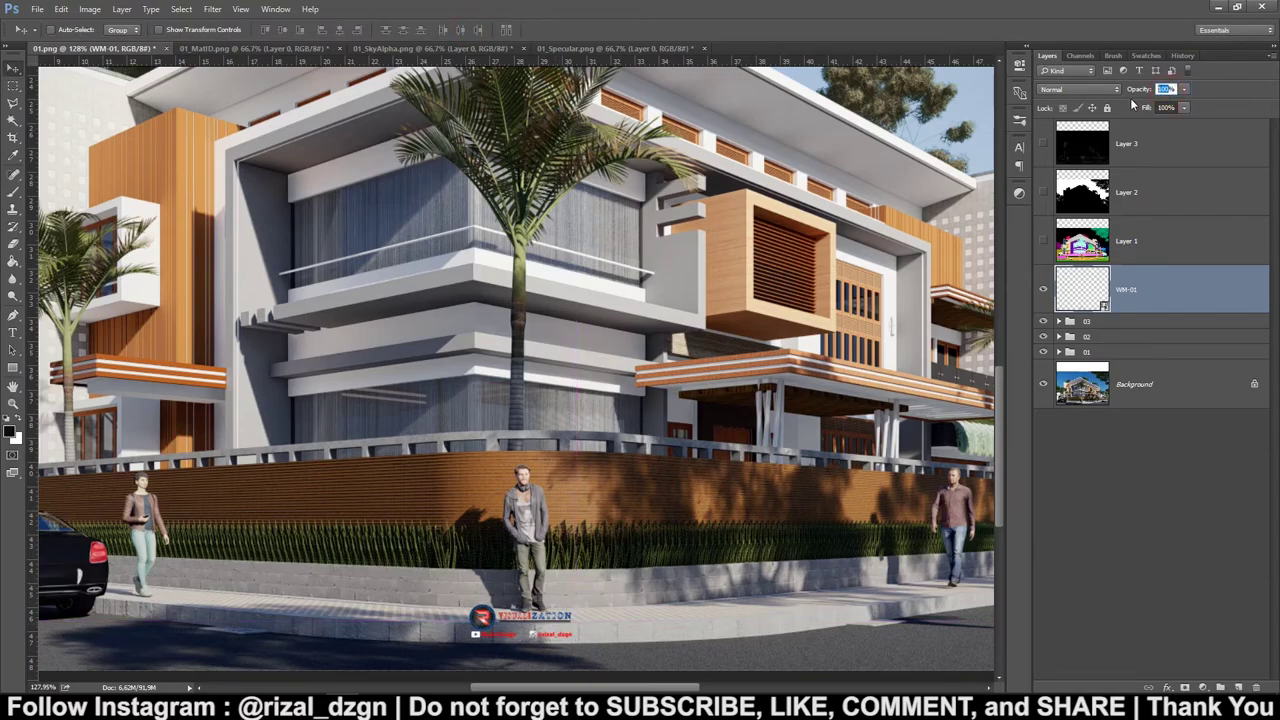
{"action": "key", "text": "Tab"}
{"action": "type", "text": "75"}
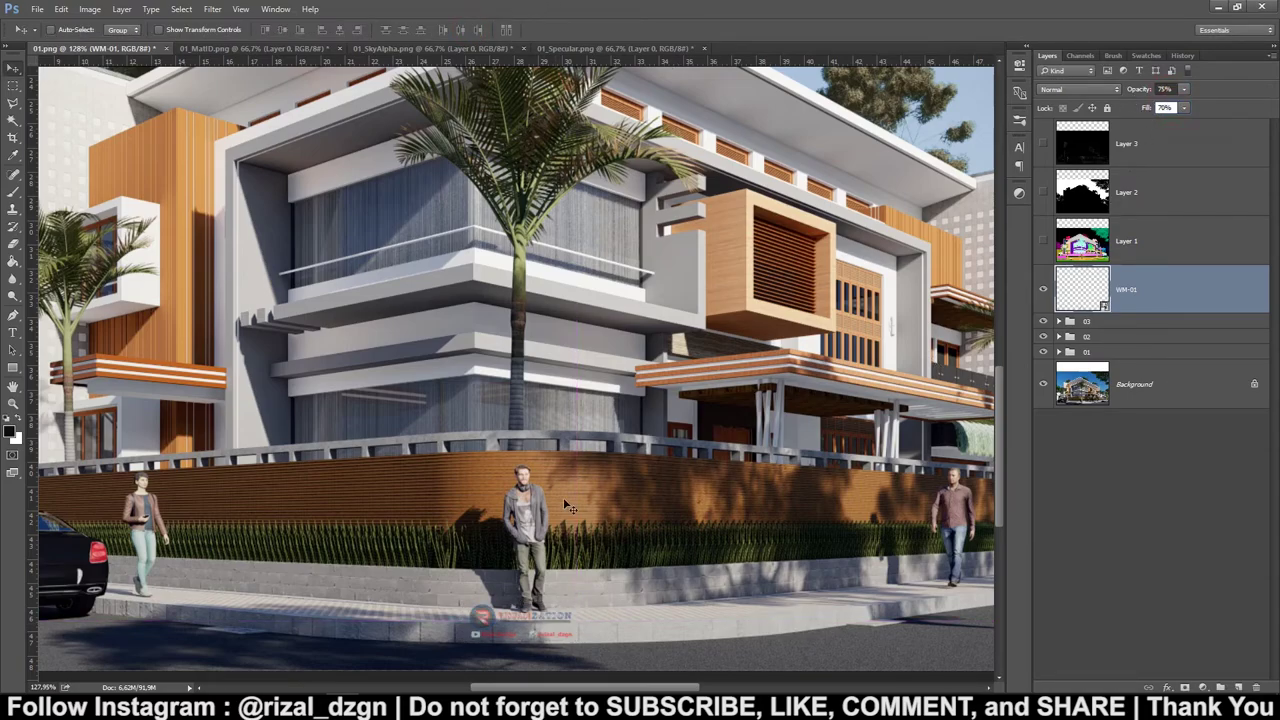
{"action": "key", "text": "alt"}
{"action": "key", "text": "Escape"}
{"action": "key", "text": "Up"}
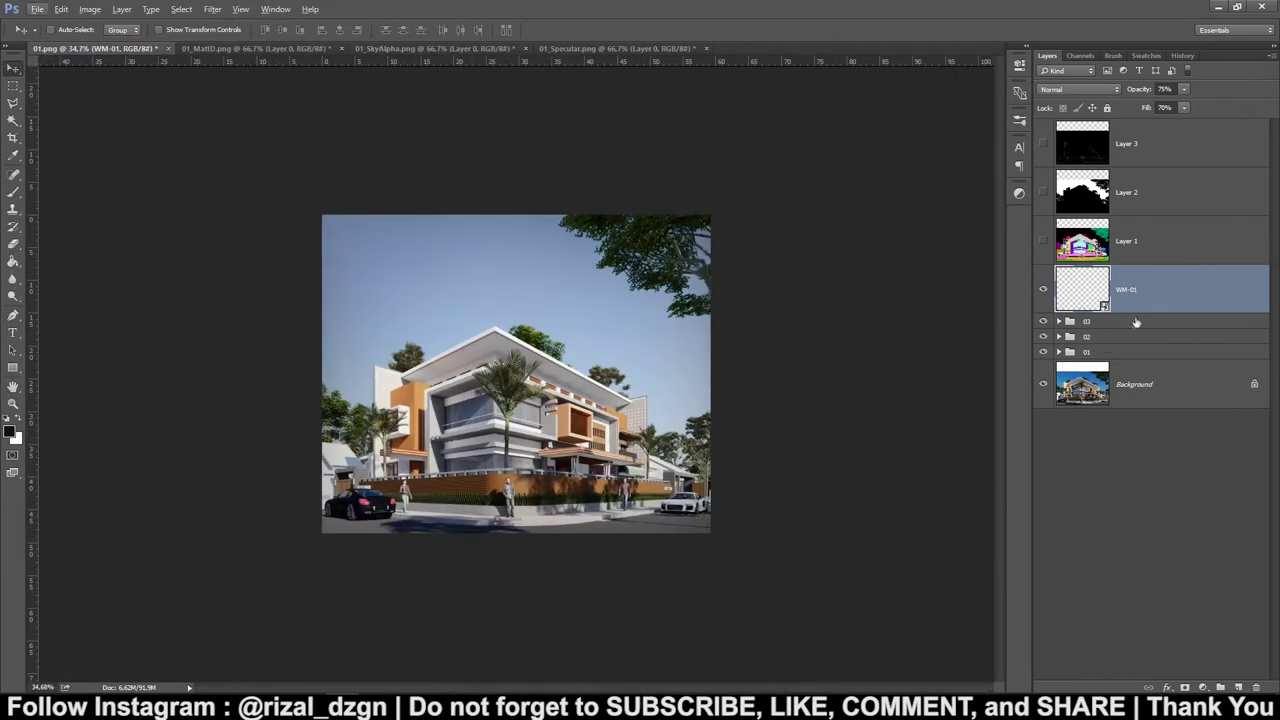
{"action": "key", "text": "ctrl+plus"}
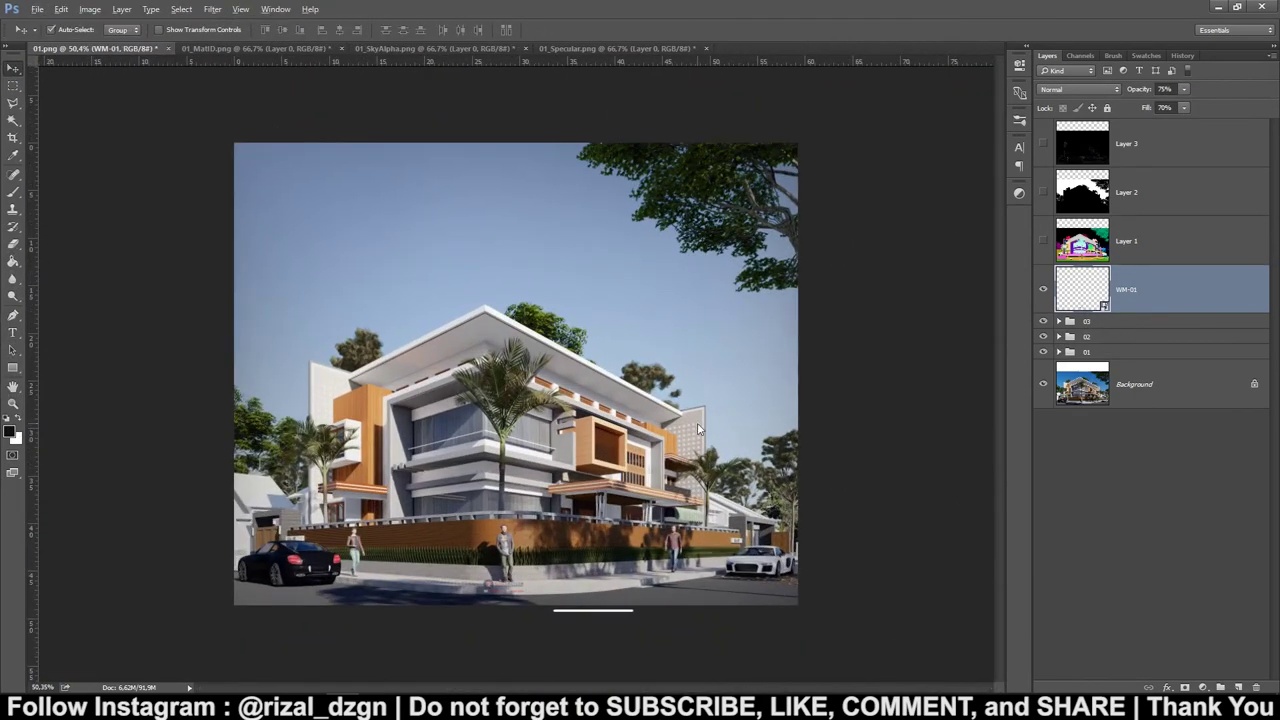
{"action": "key", "text": "ctrl+alt+shift+s"}
Choose PNG-24 as the Save for Web export format and check the preview.
{"action": "left_click", "coordinate": [828, 129]}
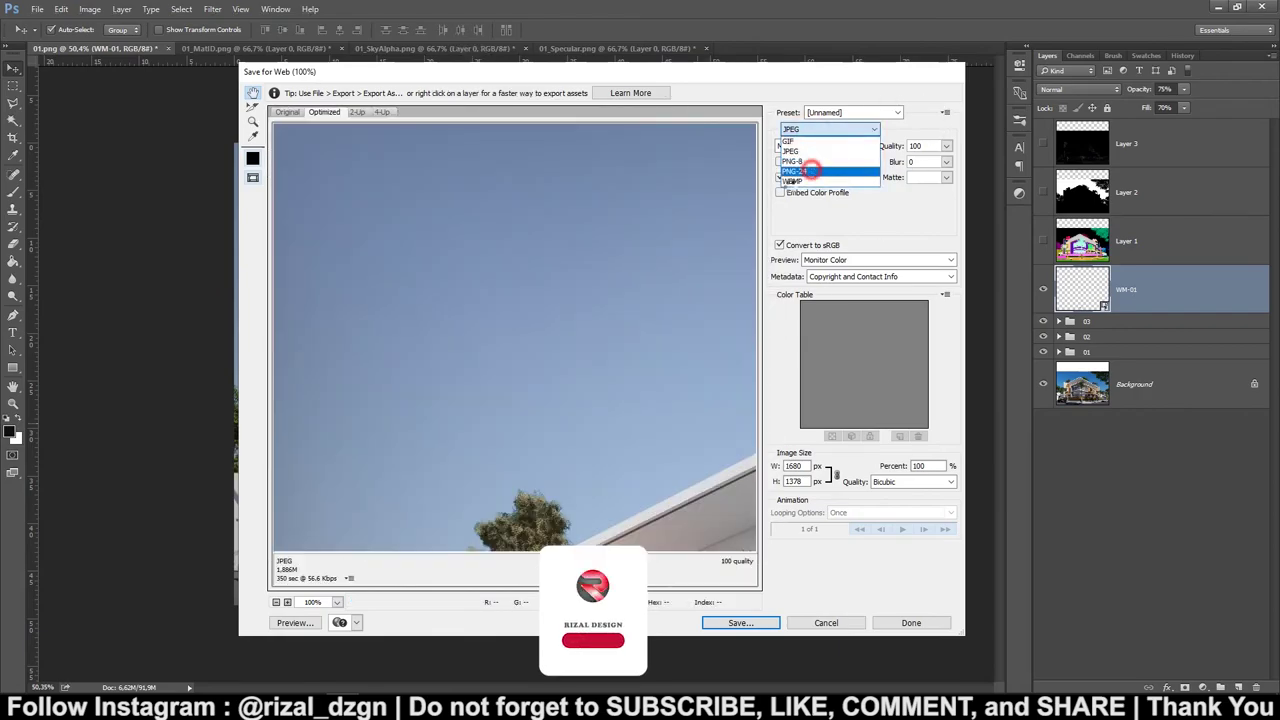
{"action": "left_click", "coordinate": [810, 171]}
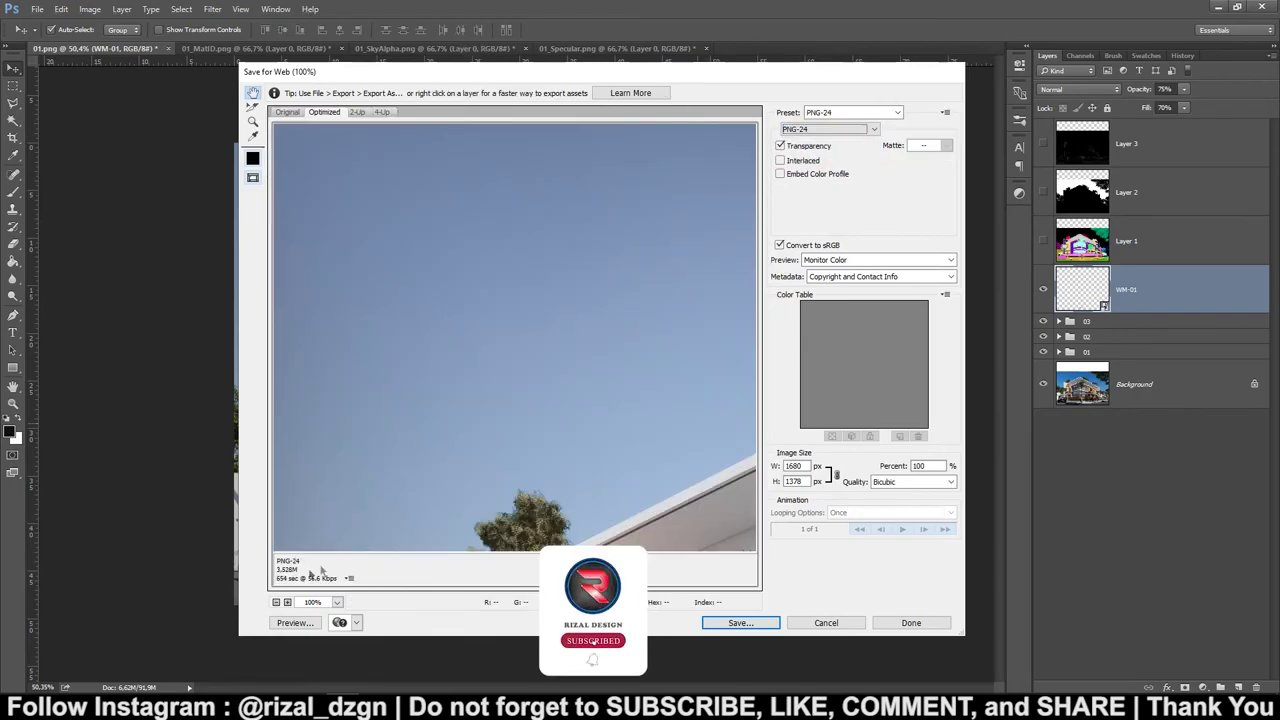
{"action": "mouse_move", "coordinate": [613, 472]}
{"action": "left_mouse_down"}
{"action": "mouse_move", "coordinate": [534, 303]}
{"action": "mouse_move", "coordinate": [490, 60]}
{"action": "left_mouse_up"}
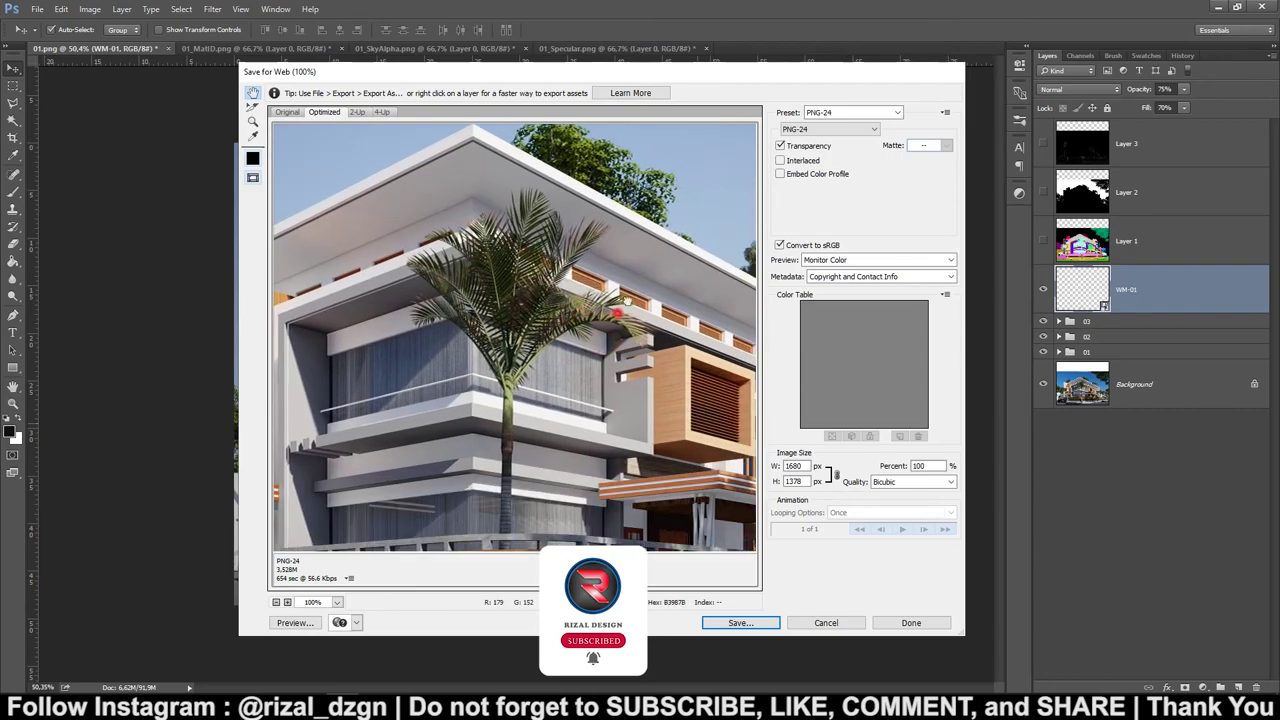
Save the PNG into G:\YOUTUBE\LUMION IMAGE\02\RENDER IMAGE under a new file name.
{"action": "left_click", "coordinate": [741, 623]}
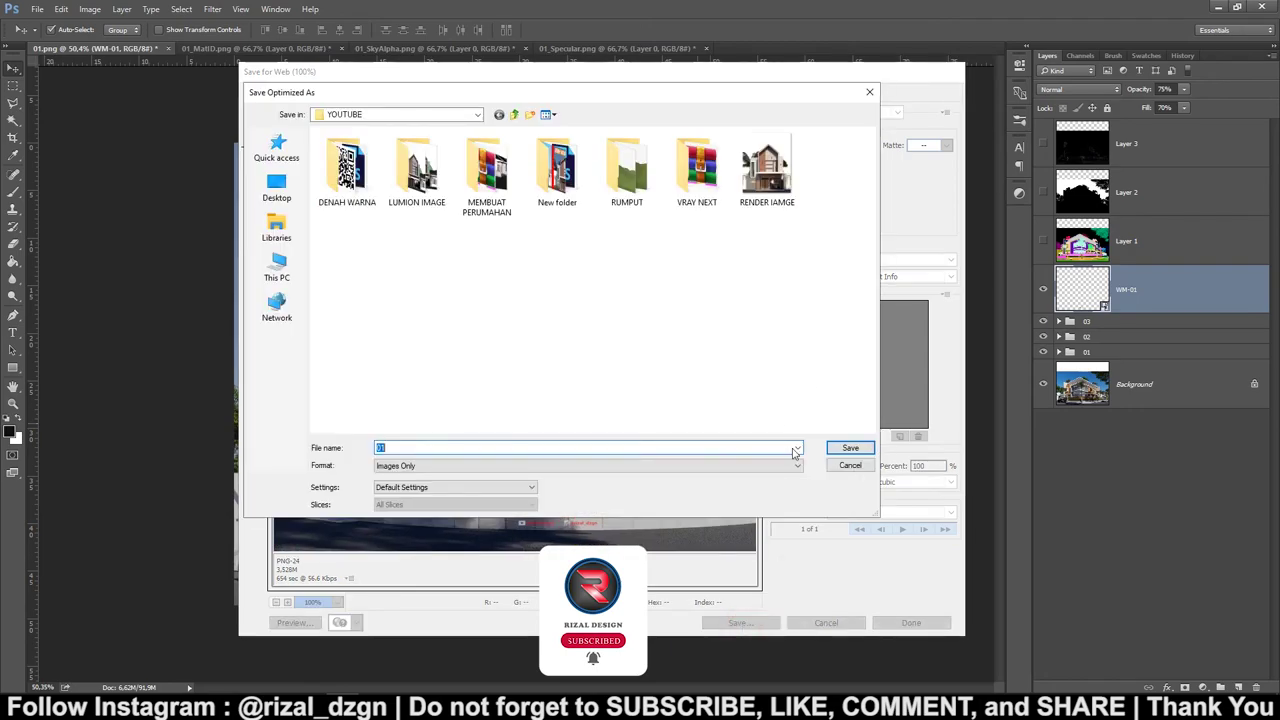
{"action": "left_click", "coordinate": [277, 265]}
{"action": "double_click", "coordinate": [670, 300]}
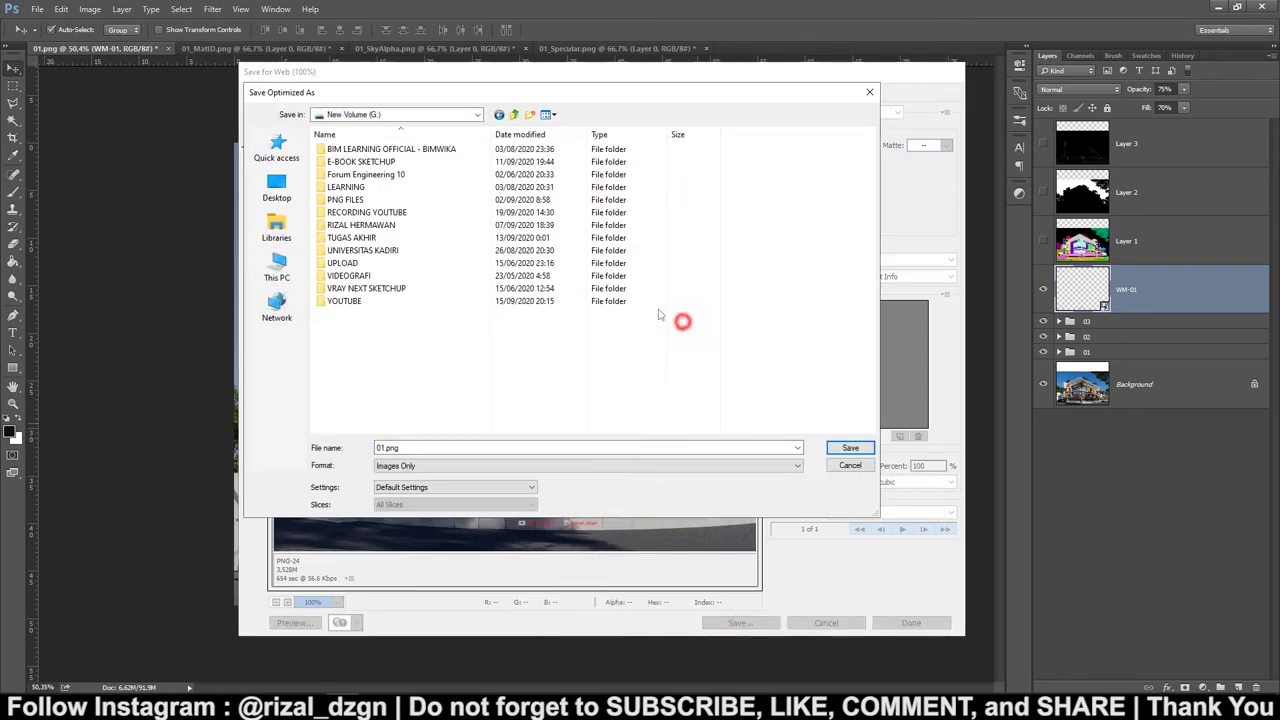
{"action": "double_click", "coordinate": [366, 303]}
{"action": "double_click", "coordinate": [414, 165]}
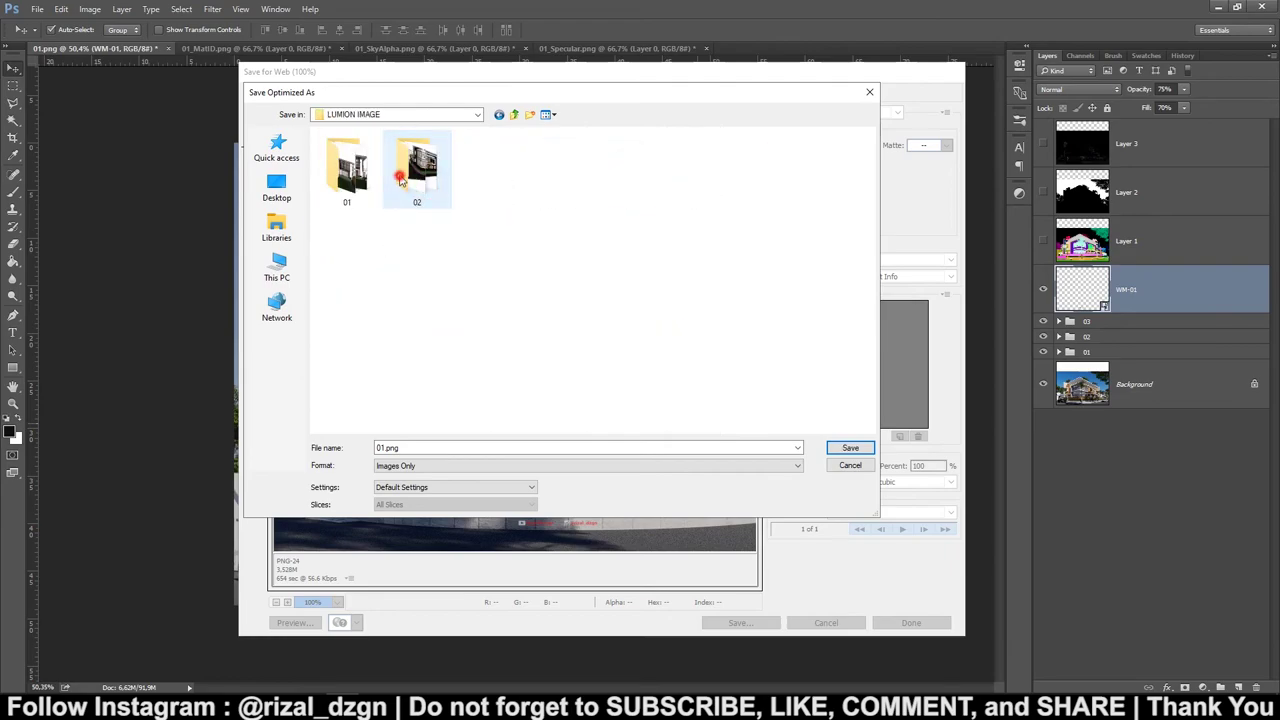
{"action": "double_click", "coordinate": [400, 172]}
{"action": "double_click", "coordinate": [366, 155]}
{"action": "double_click", "coordinate": [414, 447]}
{"action": "type", "text": "FINAL RENDER"}
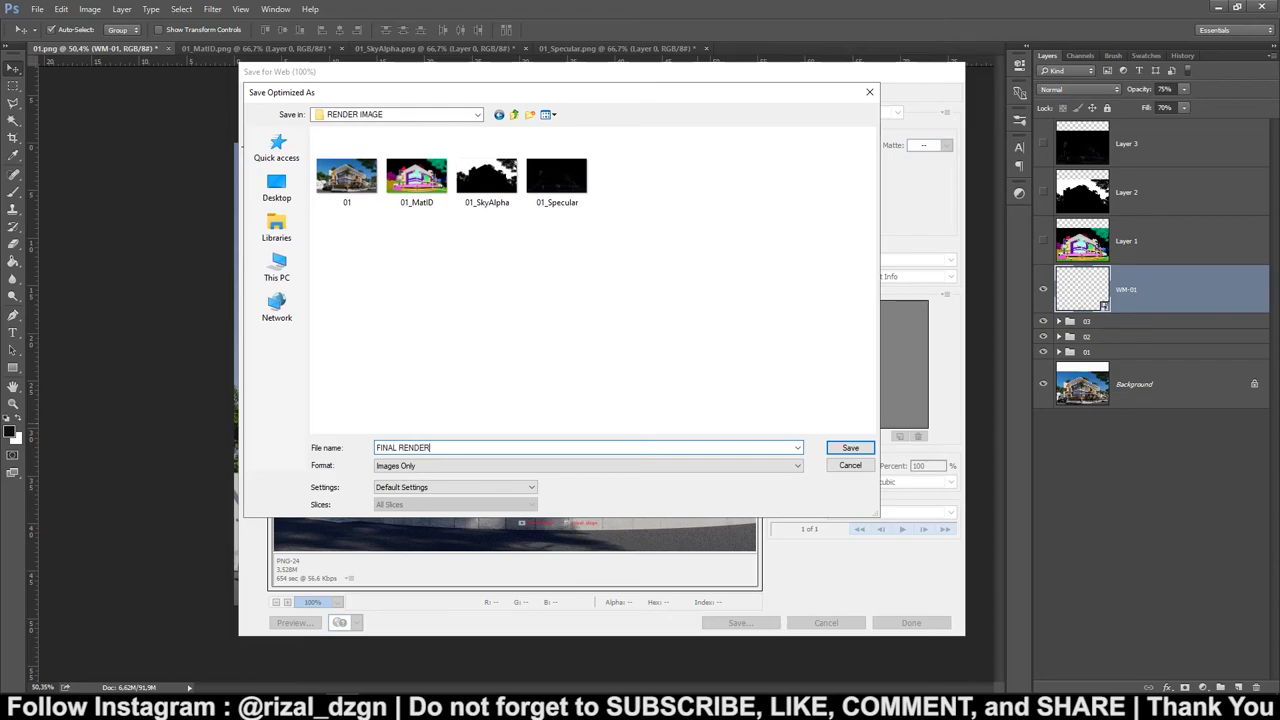
{"action": "key", "text": "Return"}
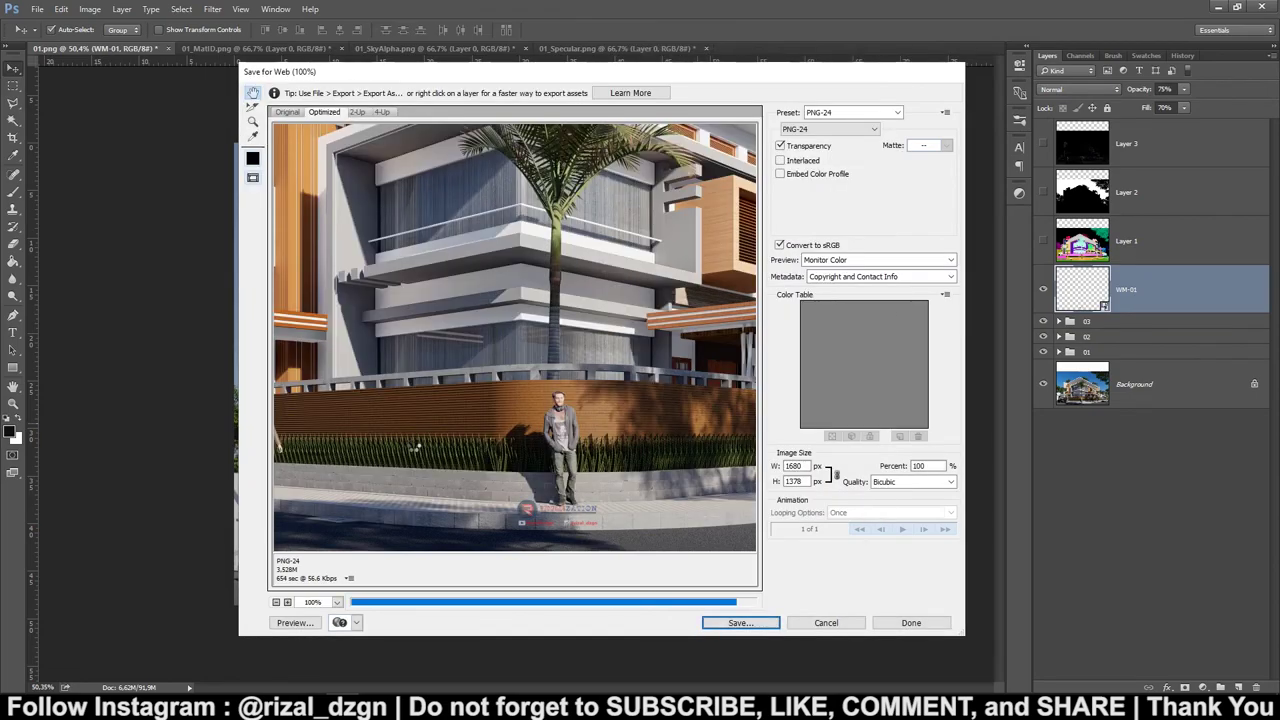